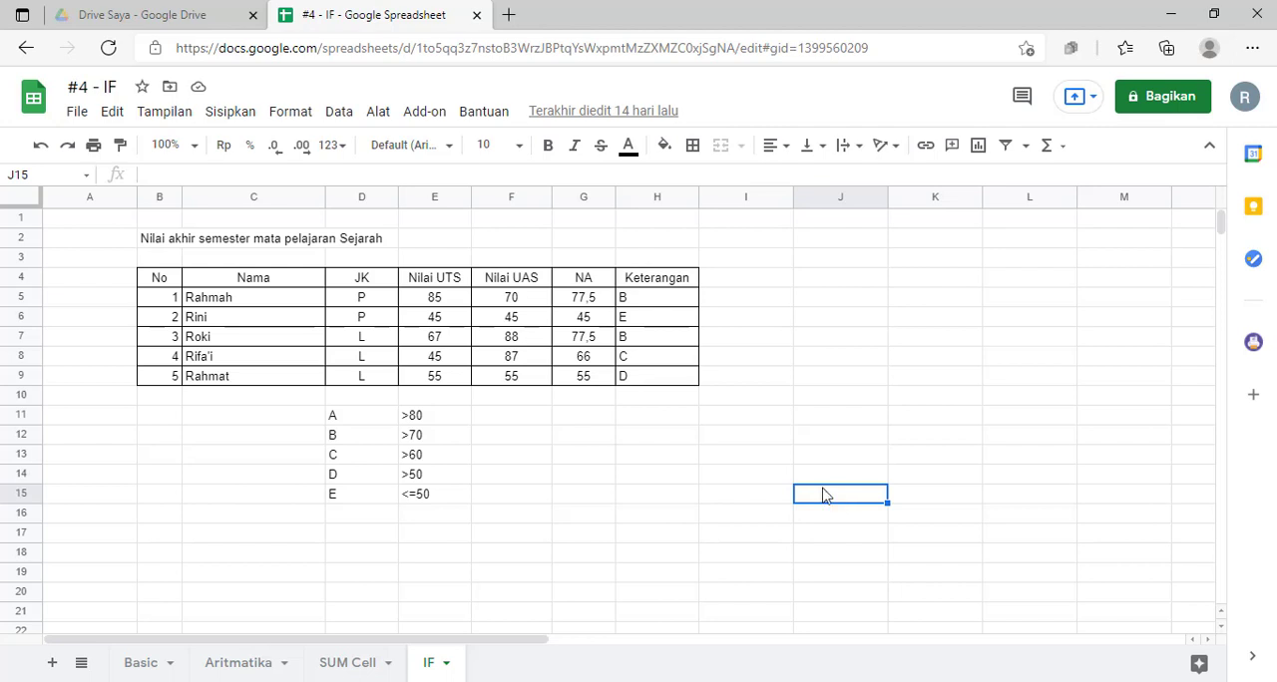
Step: Add a new sheet to the spreadsheet and name it IFORAND
left_click(52, 663)
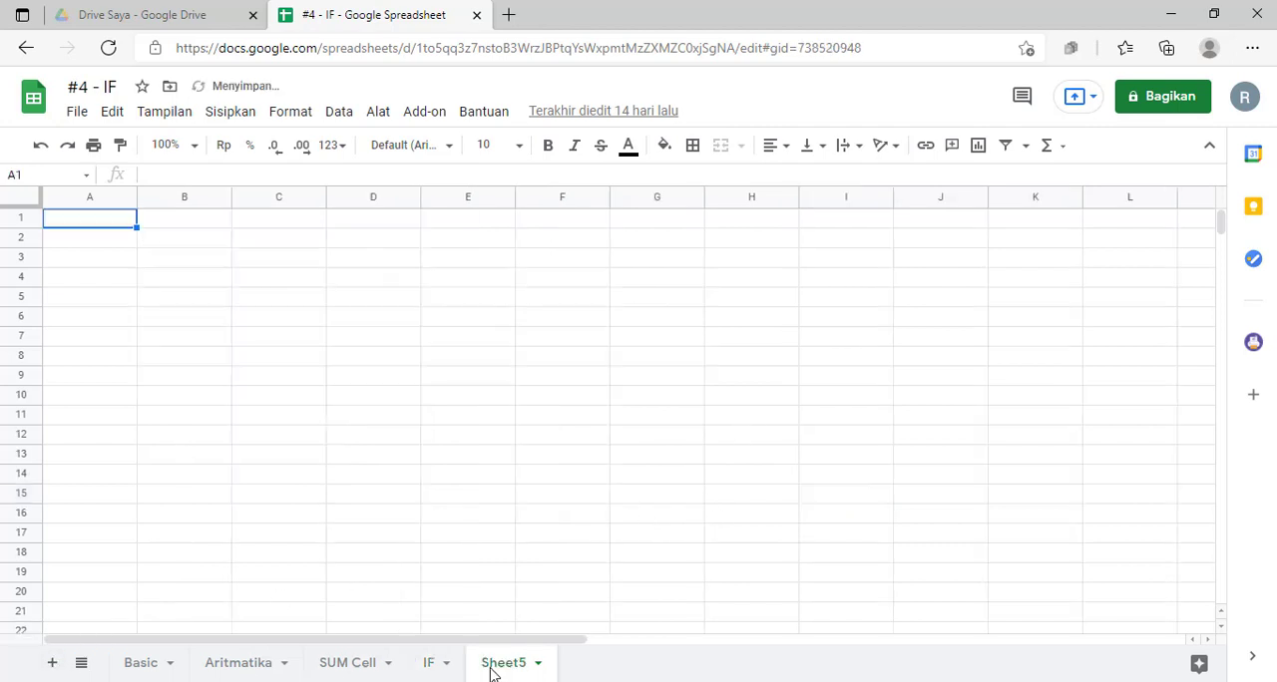
double_click(499, 665)
type("IF")
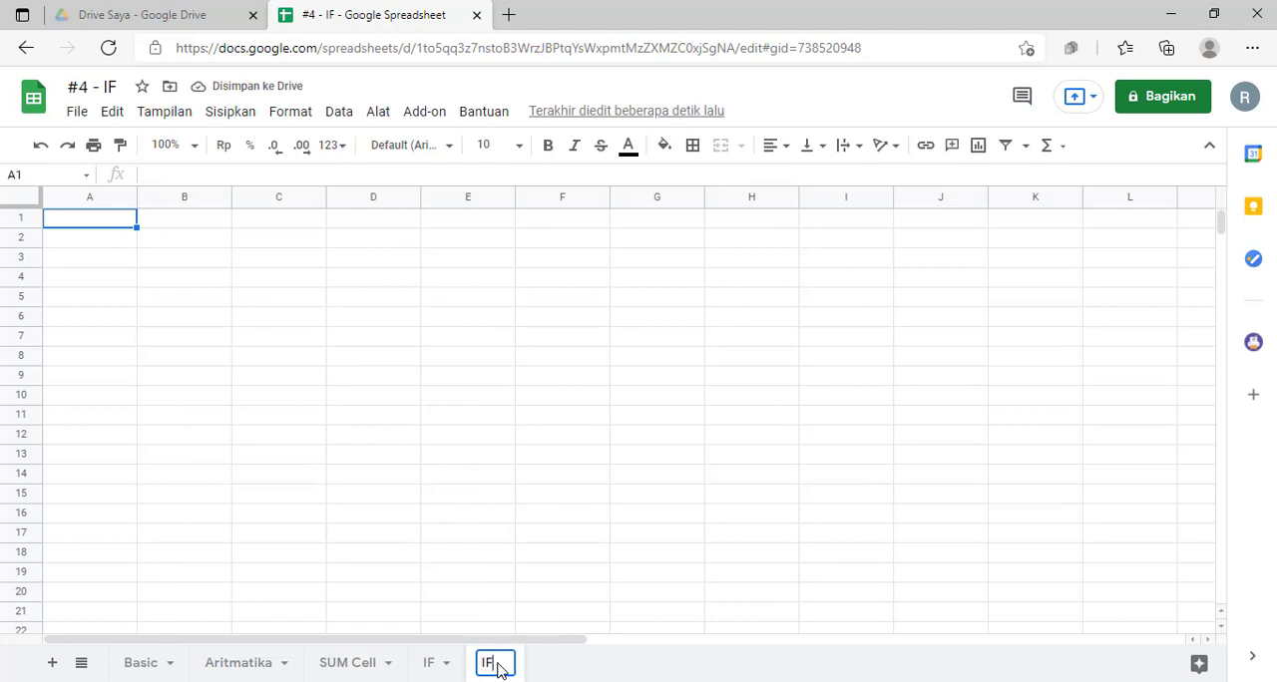
type("ORAND")
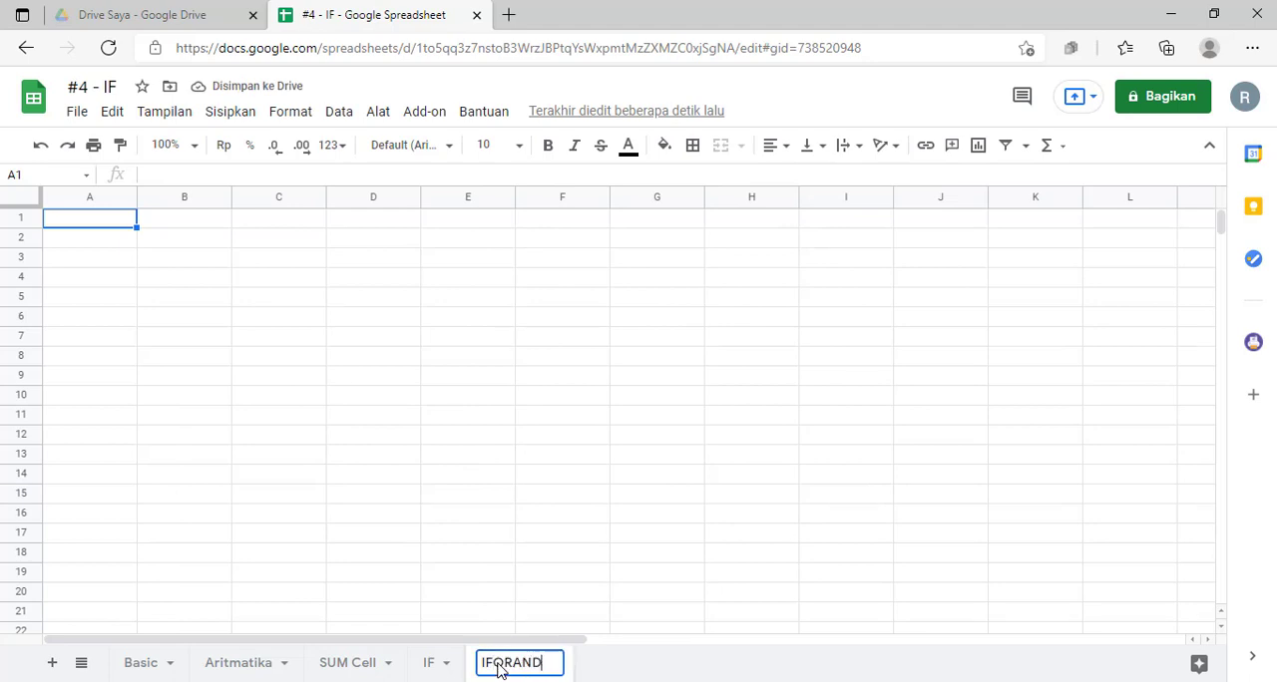
left_click(471, 478)
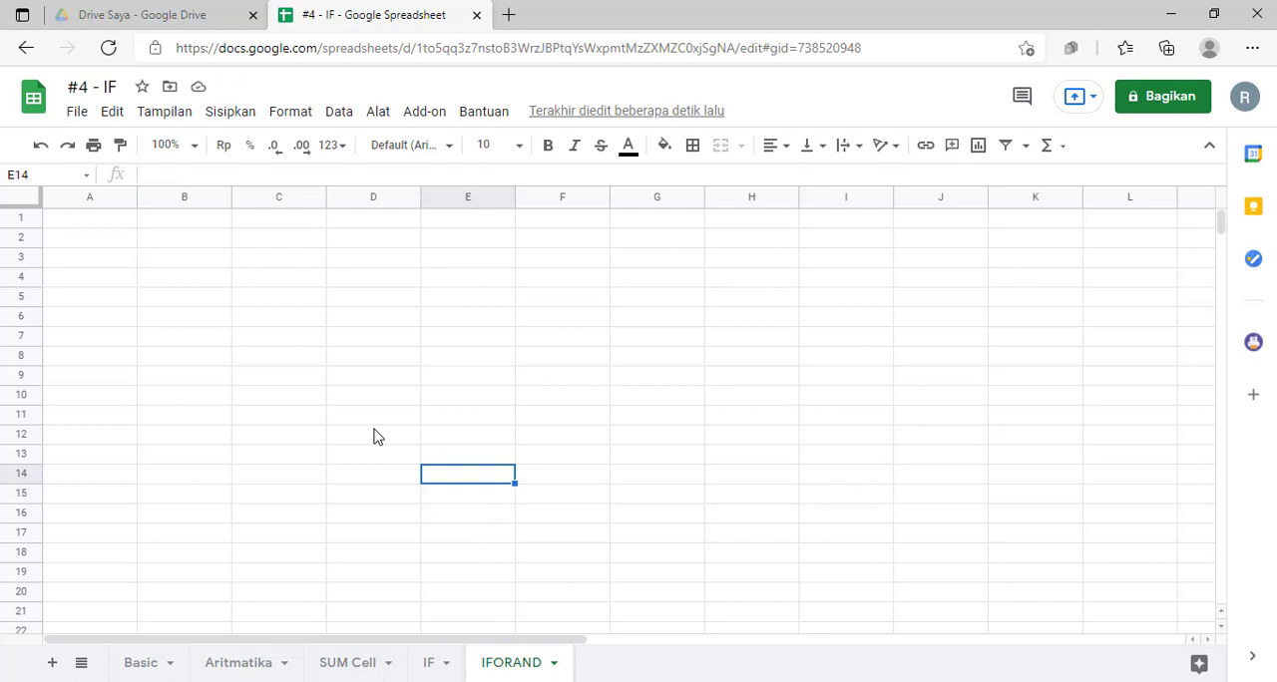
Step: Rename the spreadsheet file as "#5 - IF OR AND"
left_click(120, 88)
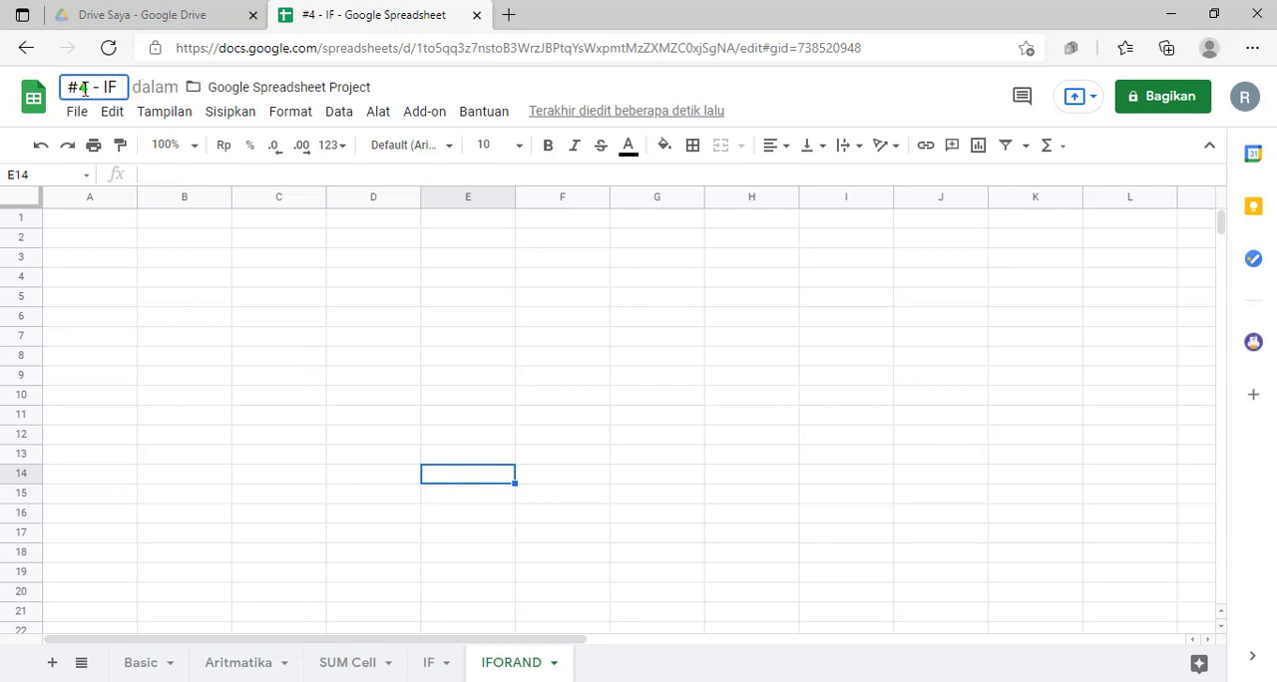
key("BackSpace")
type("5")
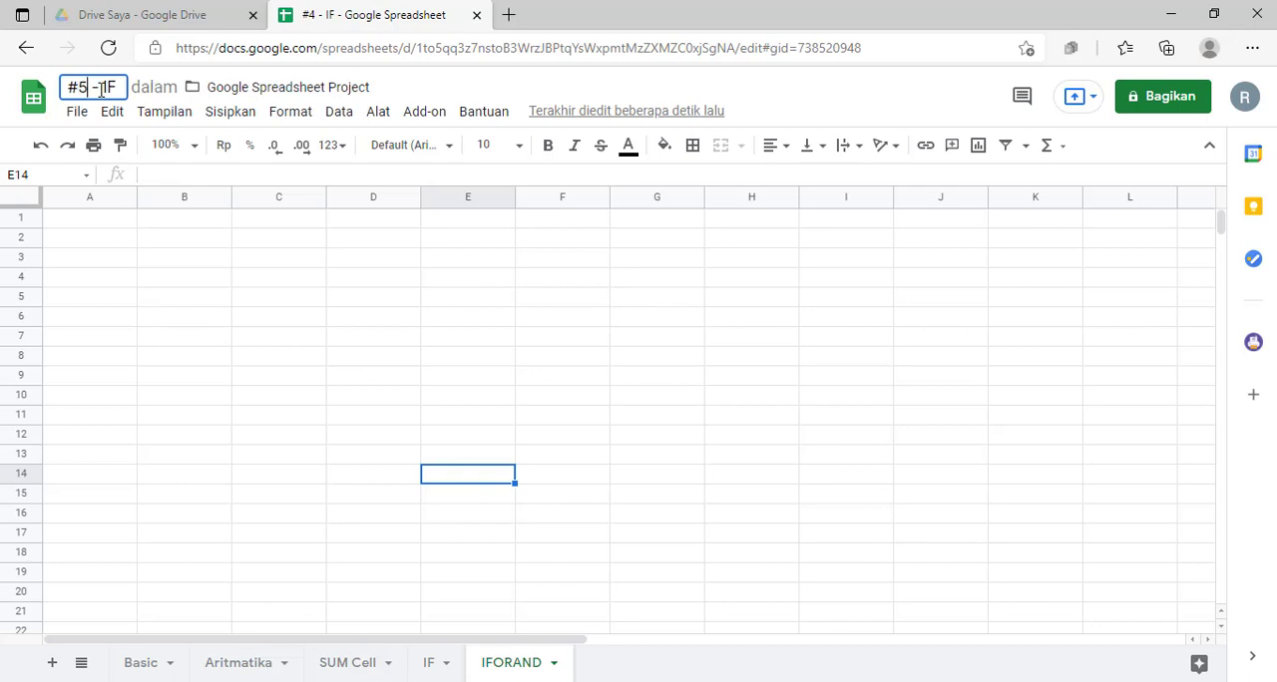
type(" - IF OR AND")
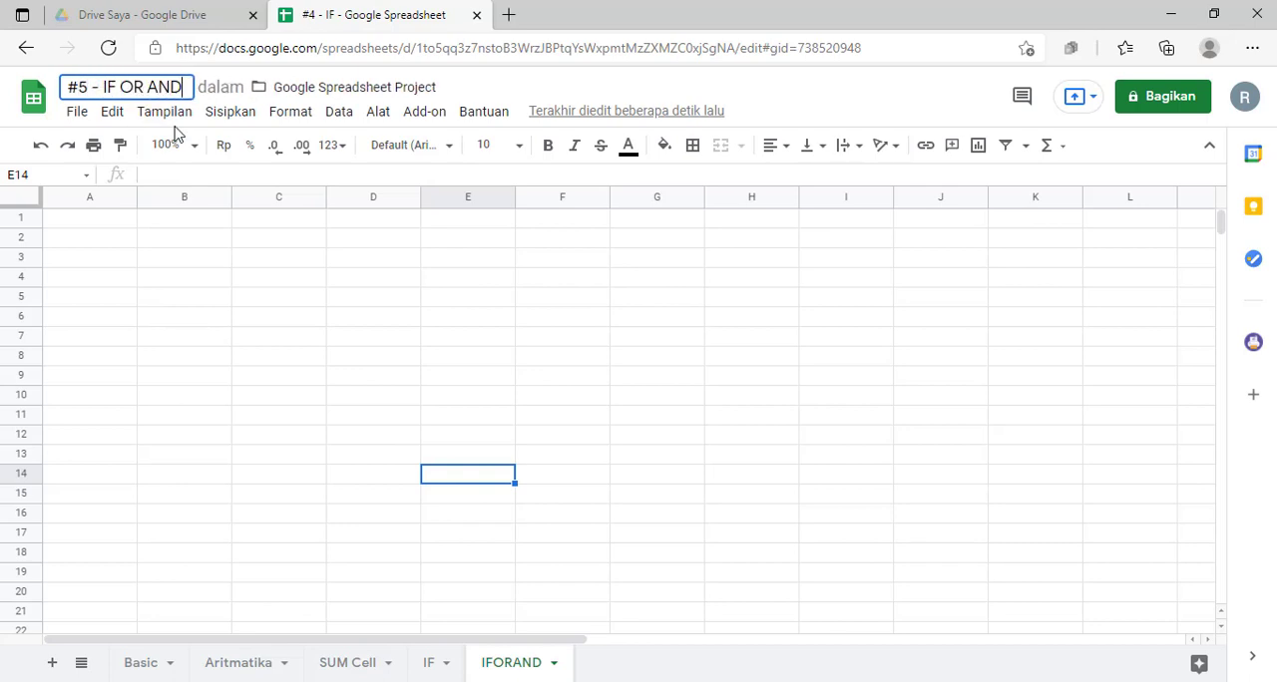
left_click(257, 355)
Step: Merge cells B3:H3 holding the company title and centre the text horizontally
left_click(165, 267)
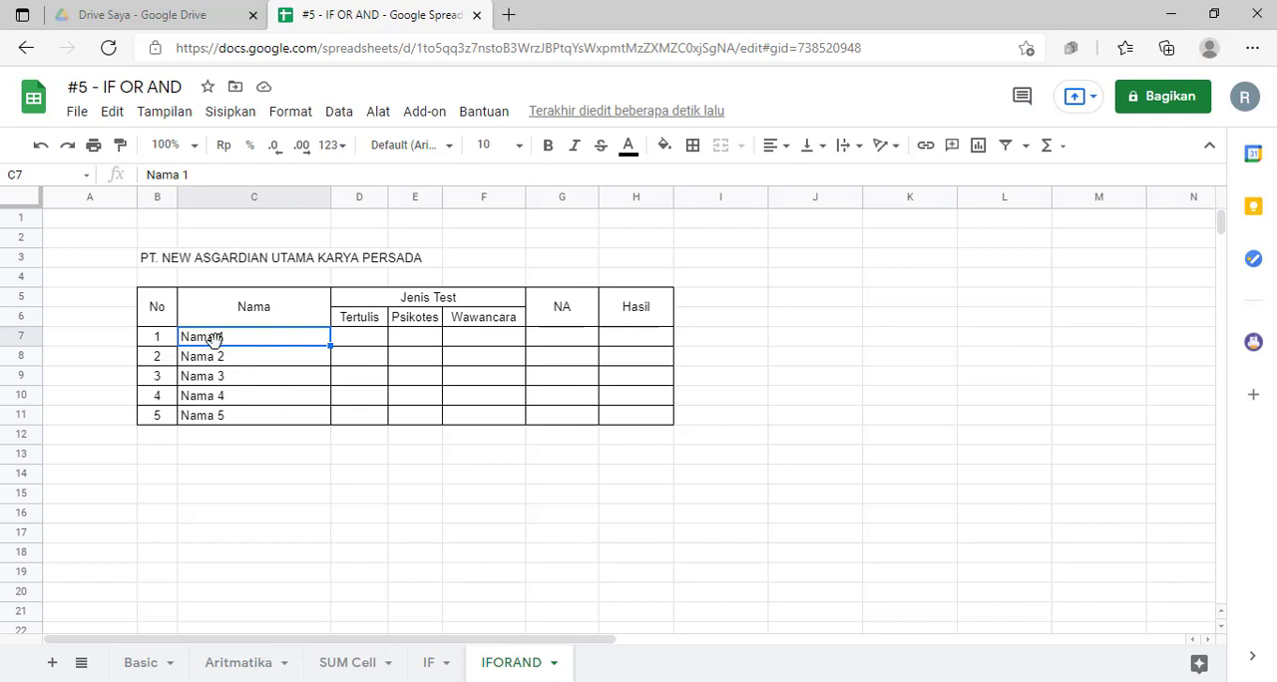
left_click_drag(147, 256, 629, 258)
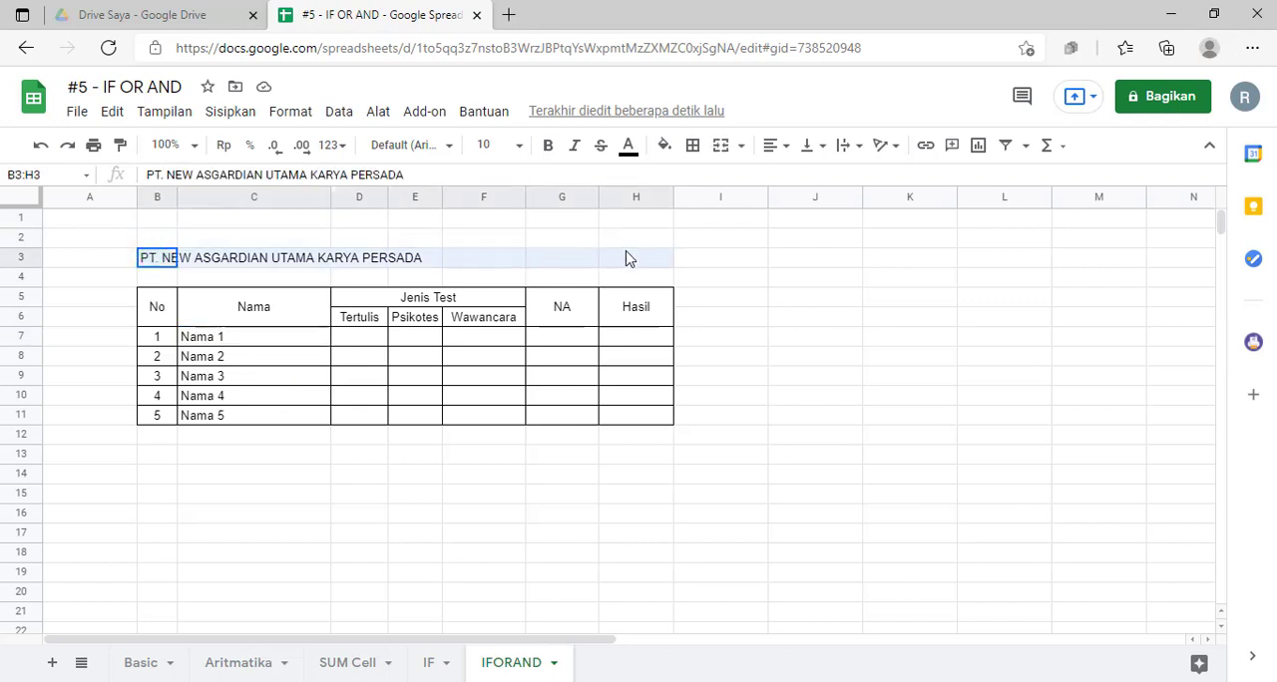
left_click(720, 146)
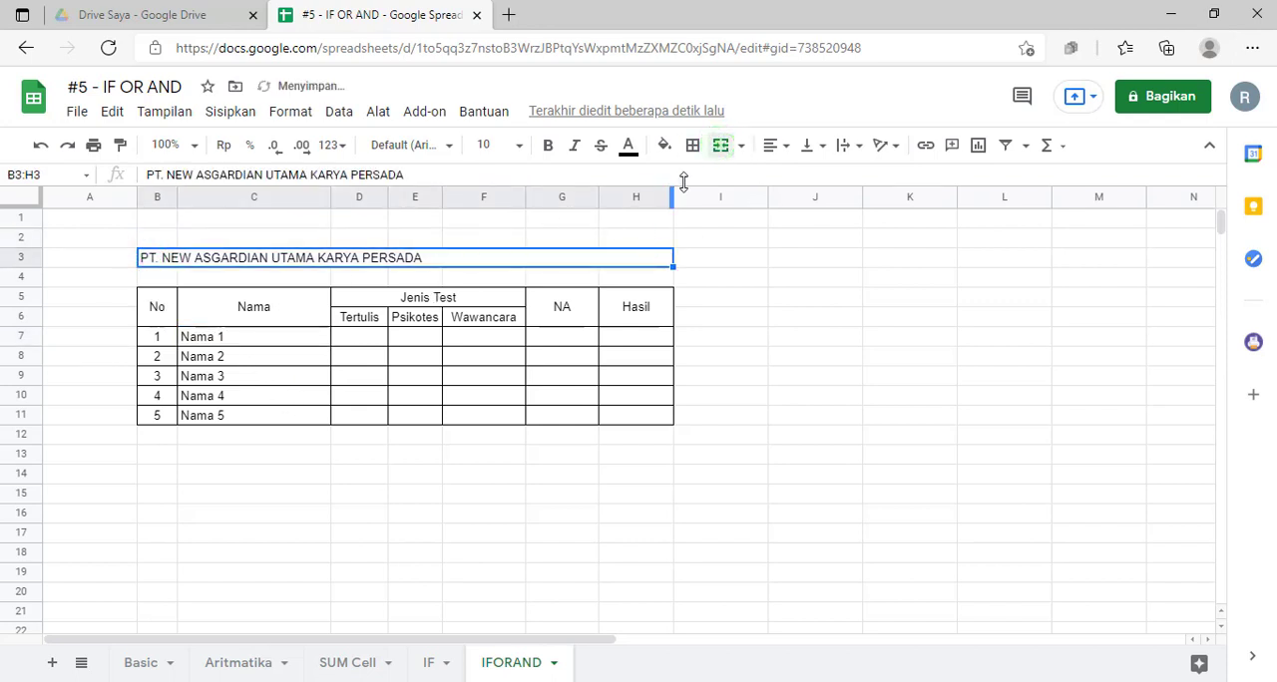
left_click(775, 146)
left_click(794, 172)
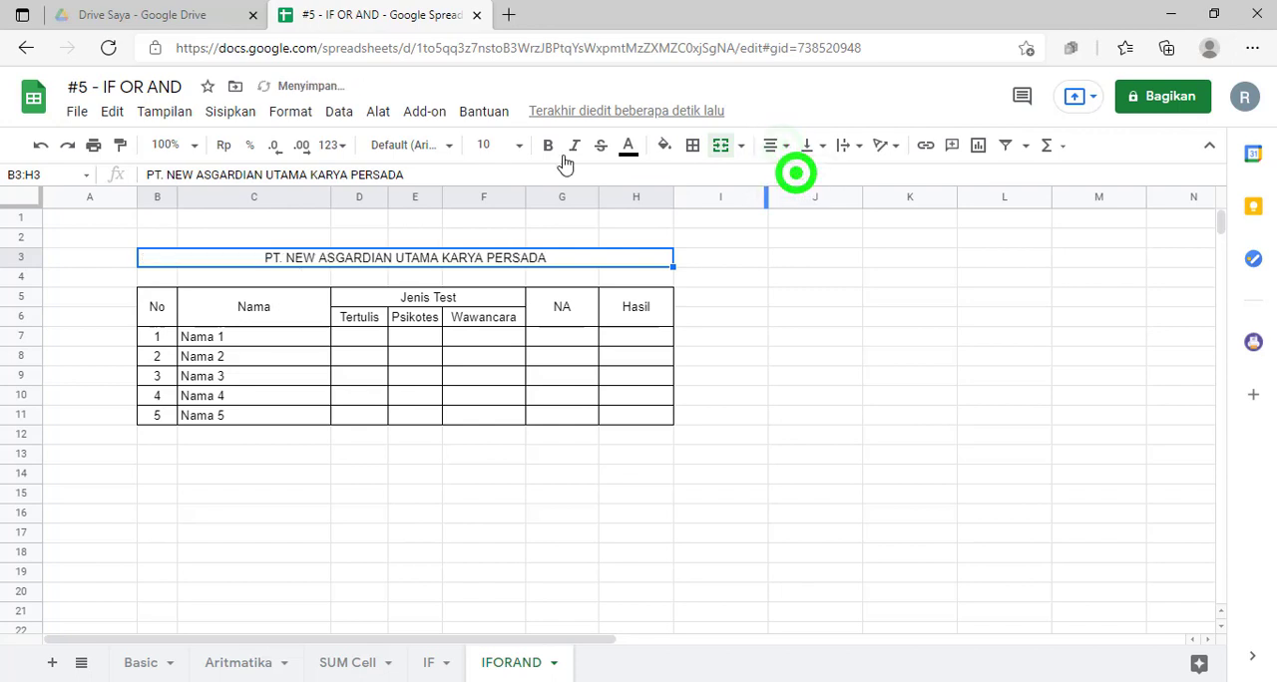
Step: Set the company title in row 3 to font size 14 and make it bold
left_click(501, 145)
left_click(489, 394)
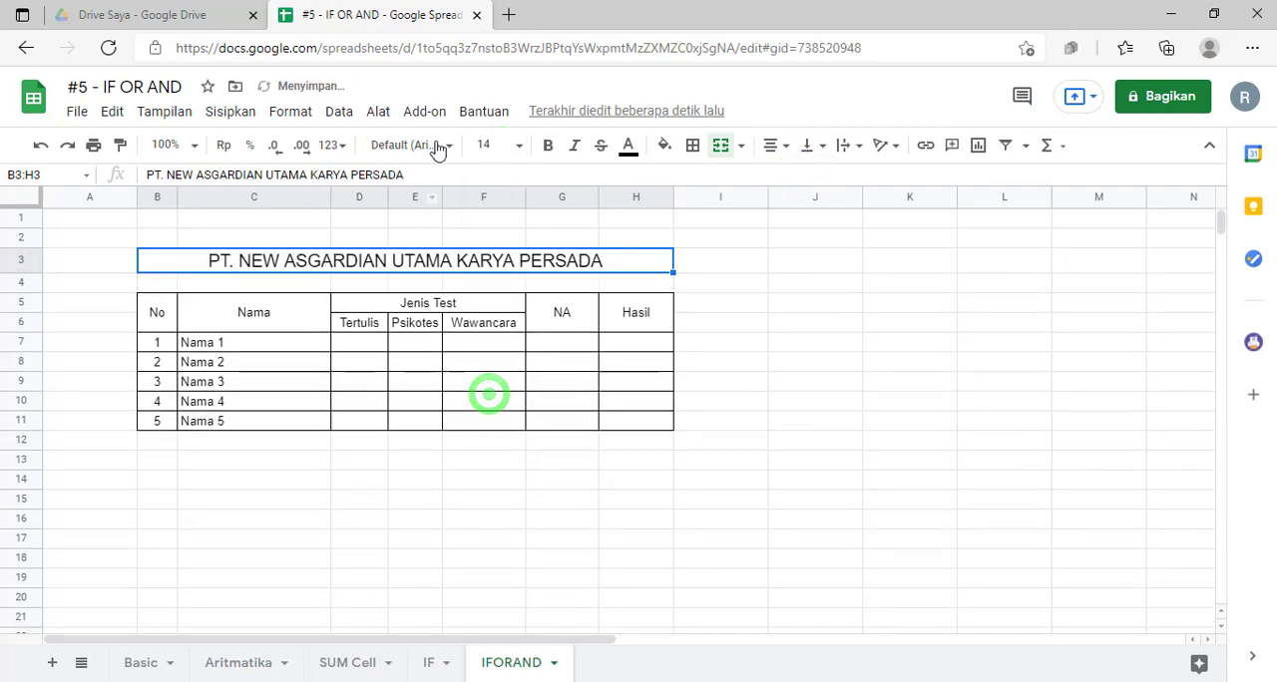
left_click(548, 145)
left_click(798, 348)
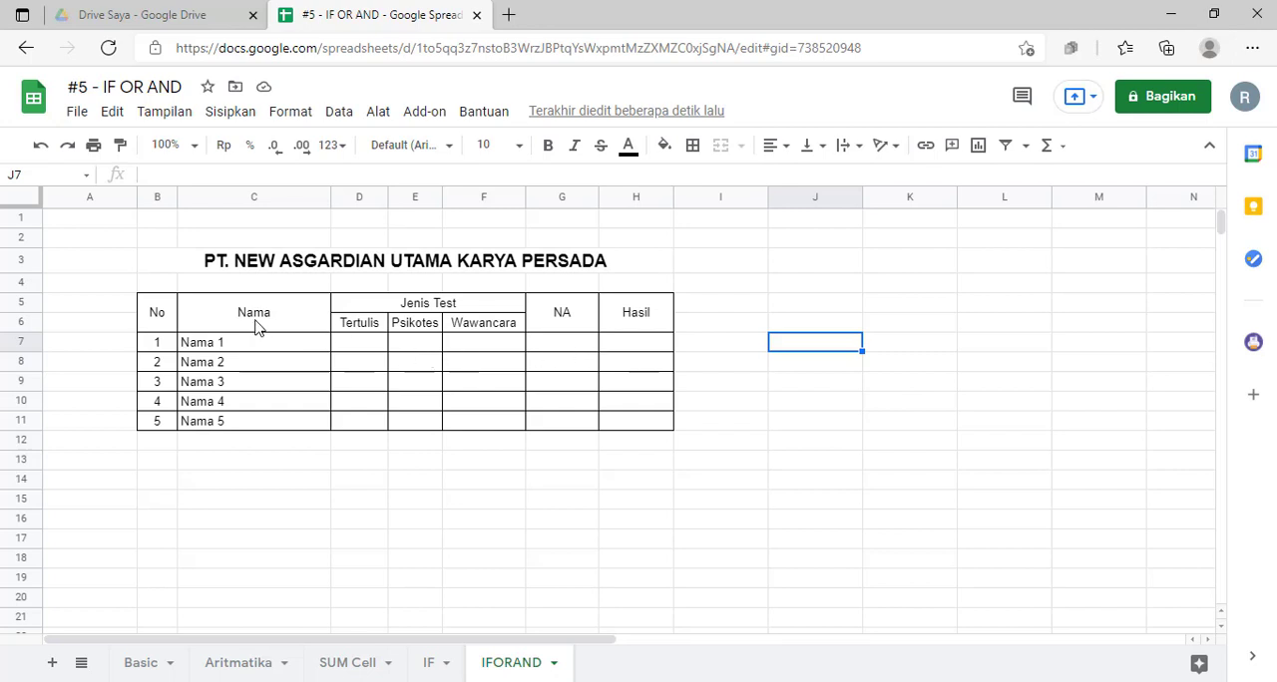
Step: Examine the table's Tertulis, Psikotes, Wawancara, NA and Hasil headings and the empty score and result cells in the Nama 1 row
left_click(359, 323)
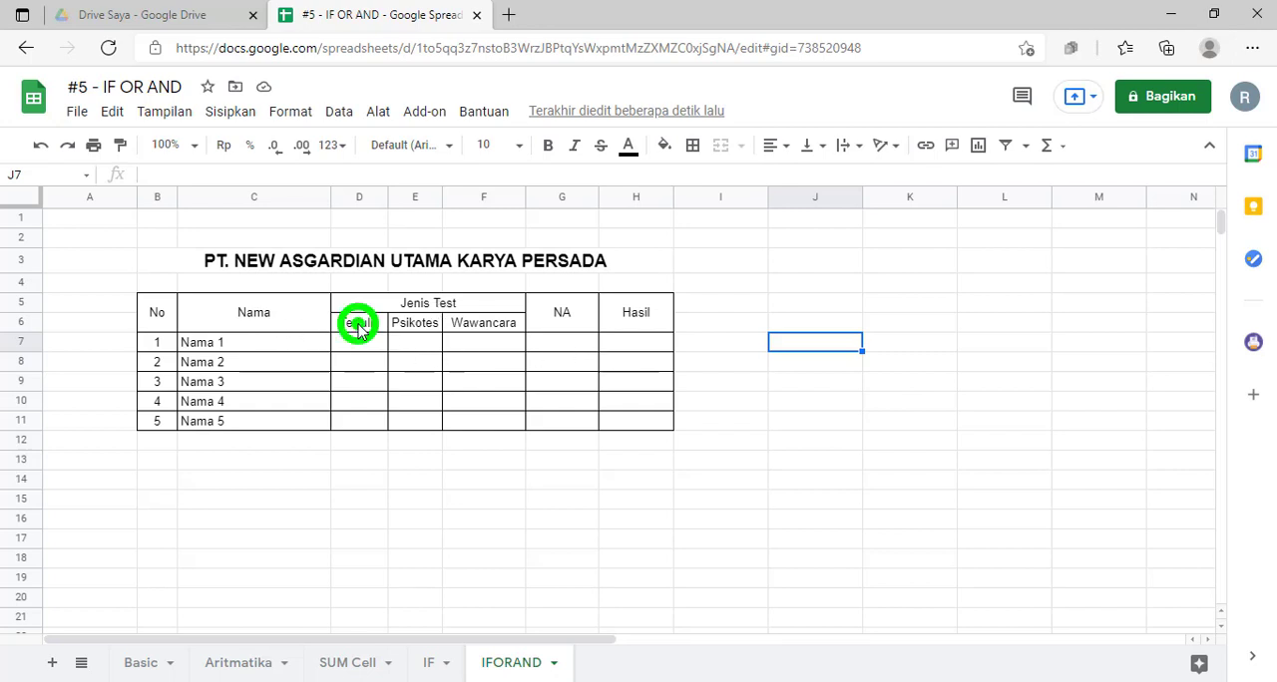
left_click(409, 324)
left_click(487, 327)
left_click(559, 314)
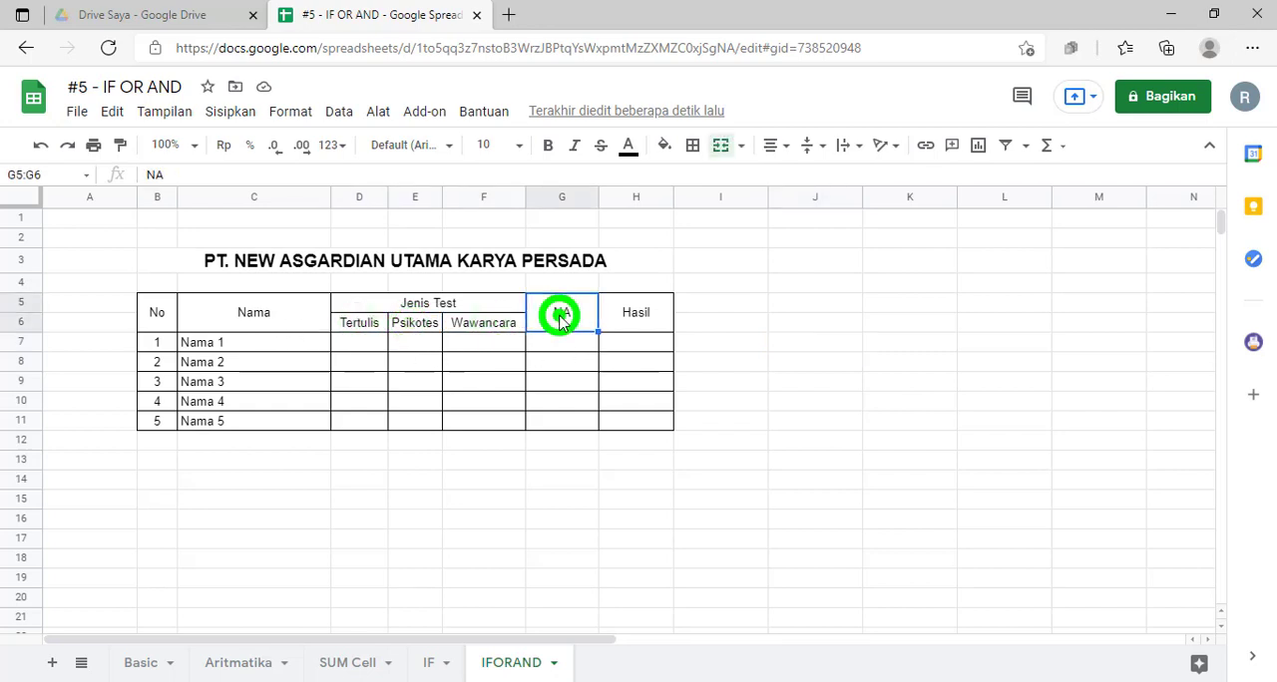
left_click(645, 317)
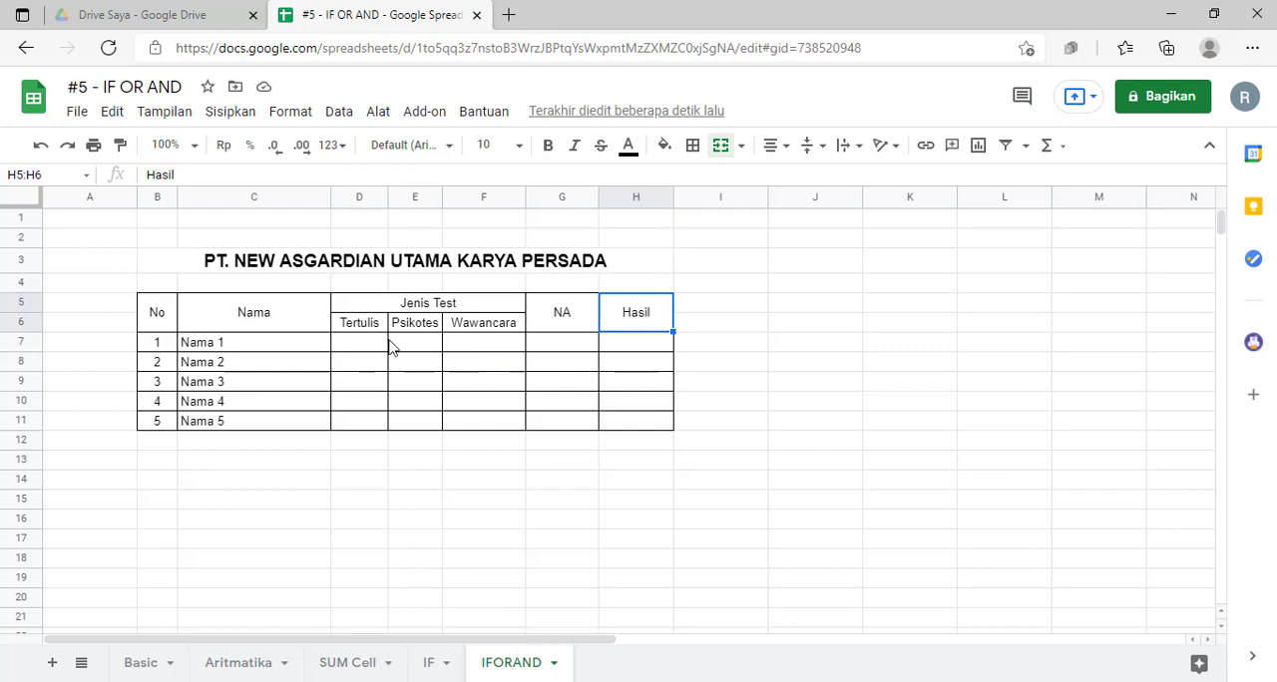
left_click(352, 344)
left_click_drag(397, 351, 514, 351)
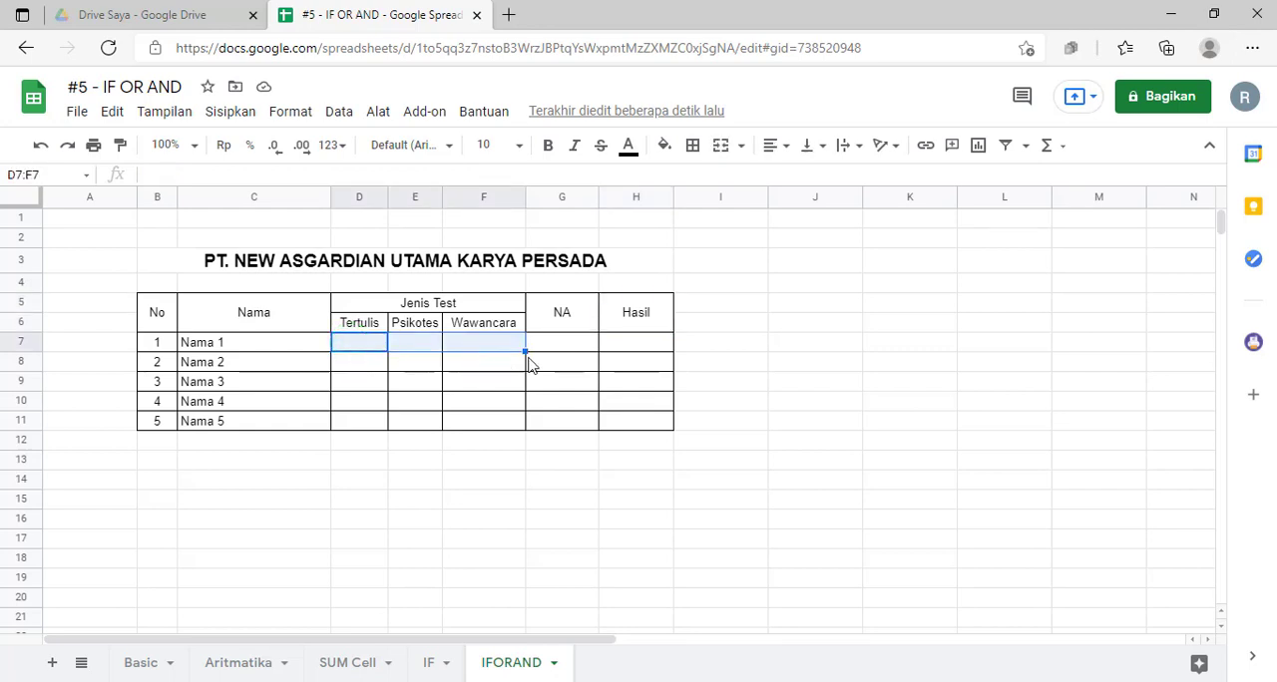
left_click(631, 349)
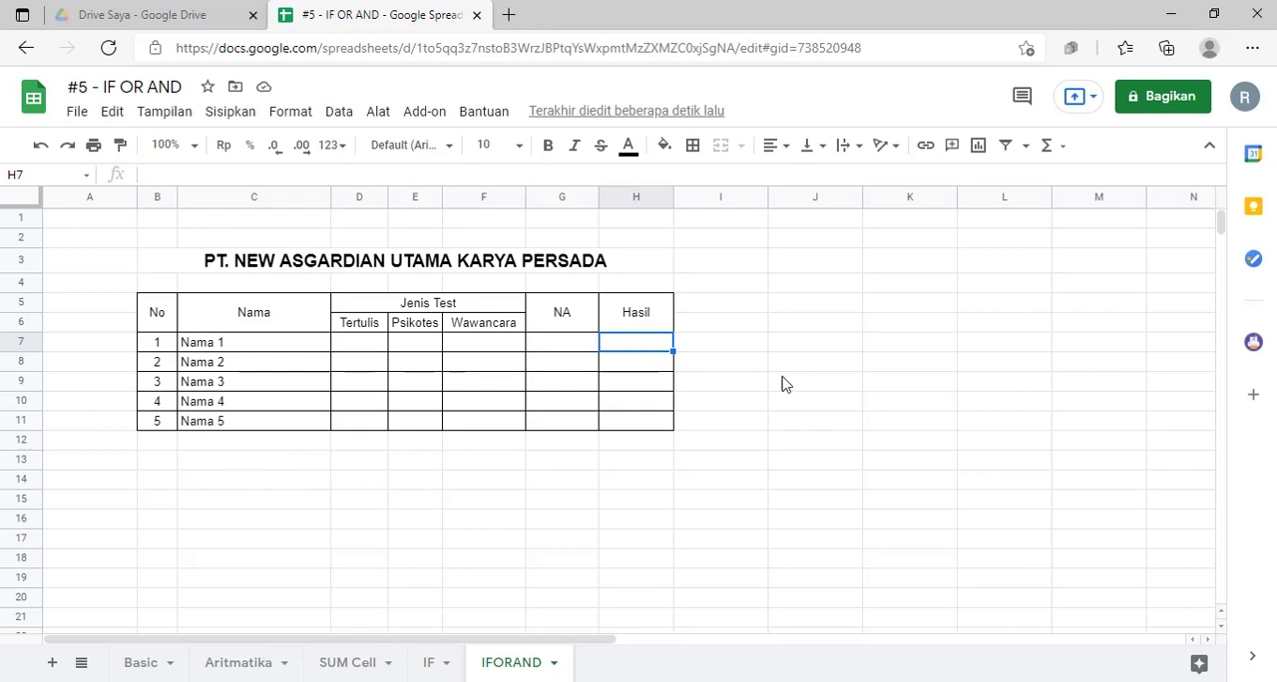
Step: Enter the passing criteria beside the table: "Tertulis > 70" in J5 and "NA > 75" in J6
left_click(793, 302)
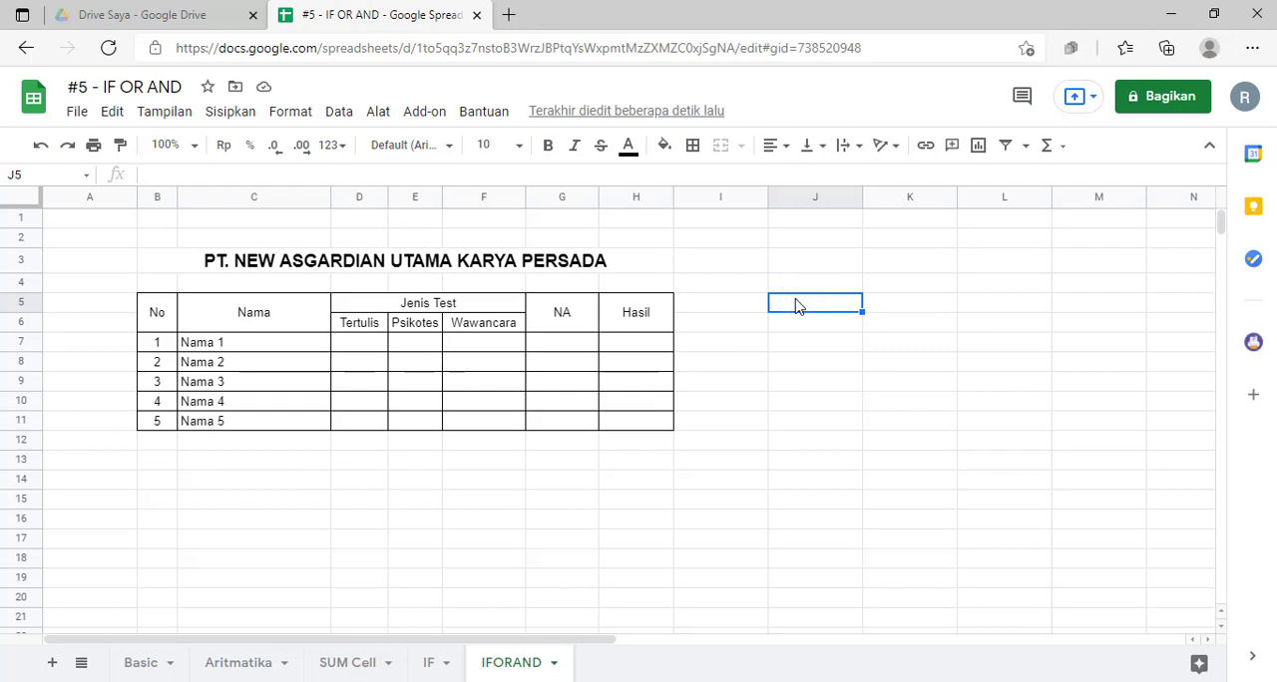
type("Tertulis")
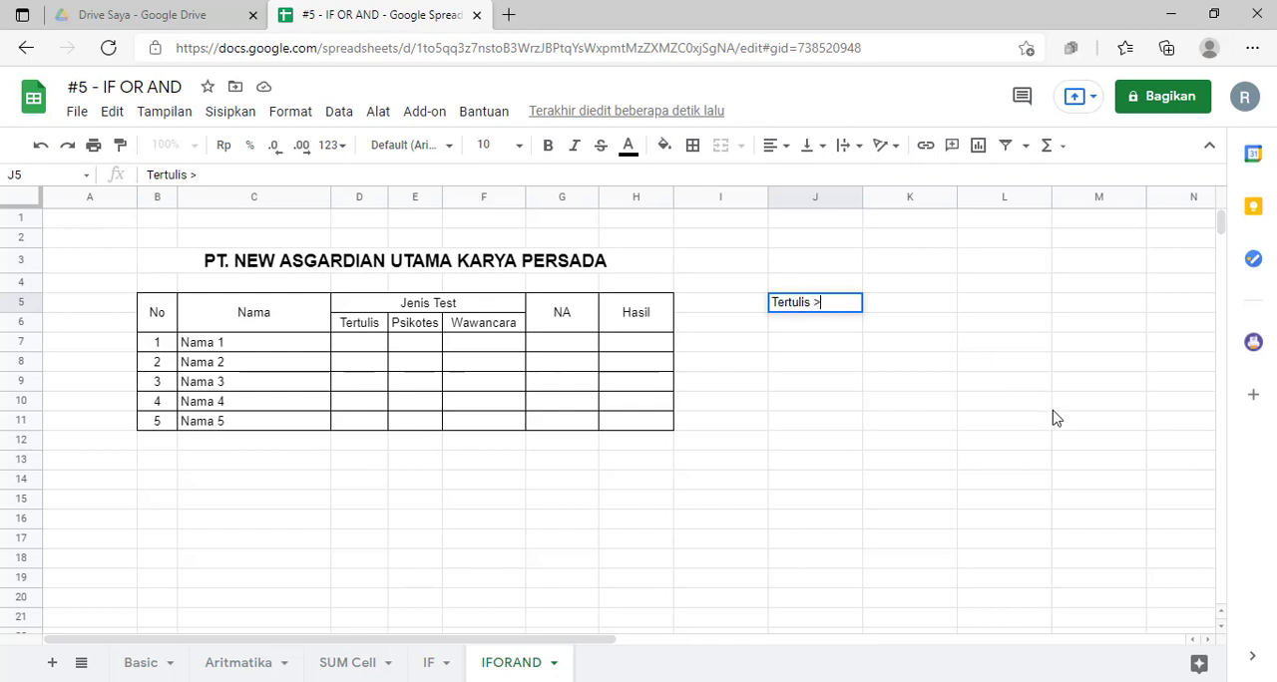
type(" > 70")
key("Return")
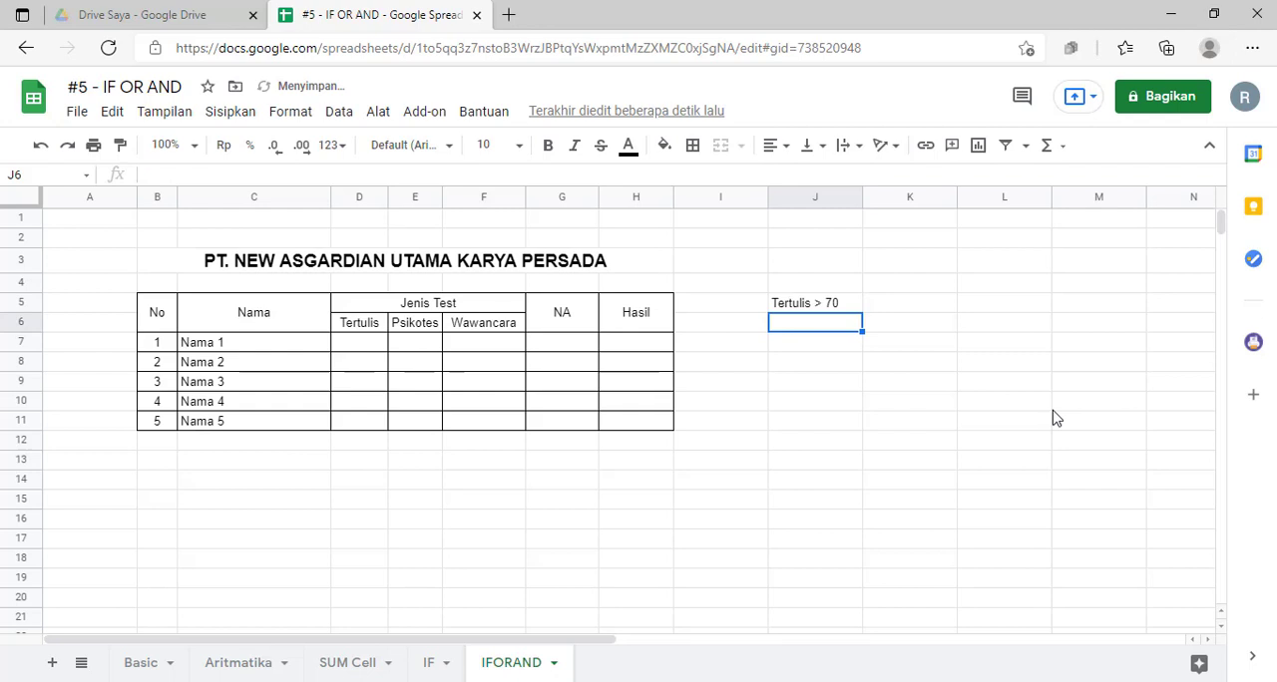
type("NA")
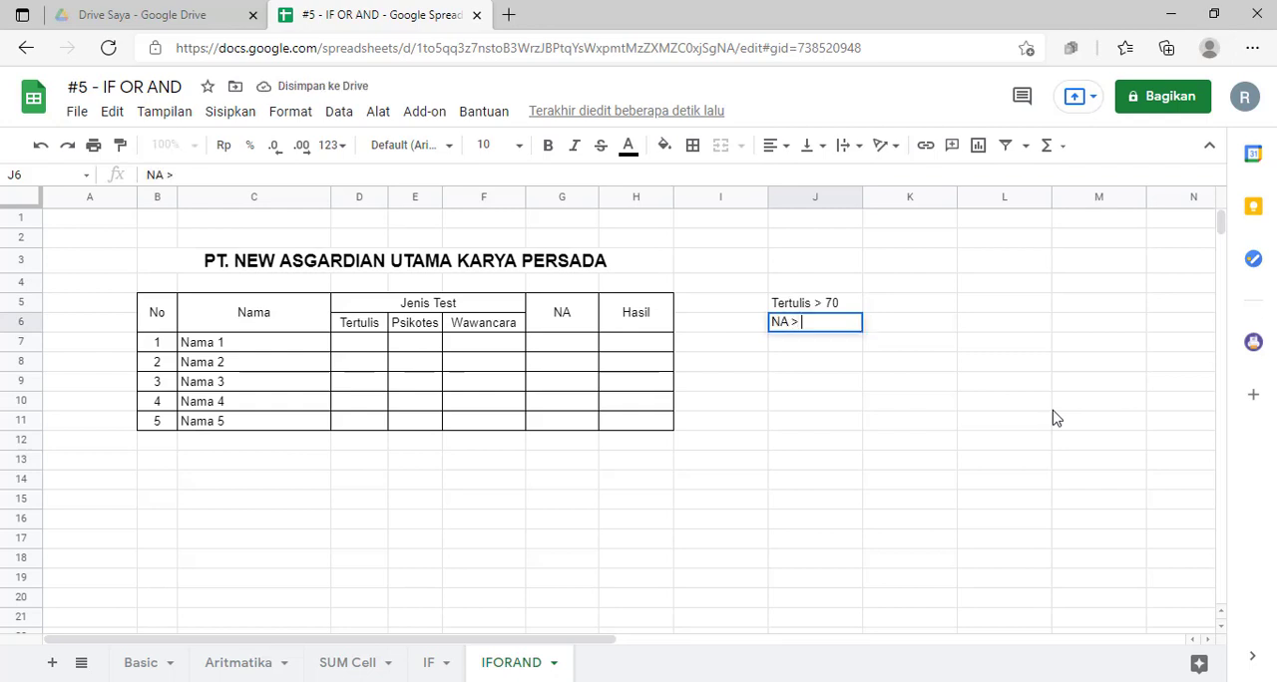
type(" > 7")
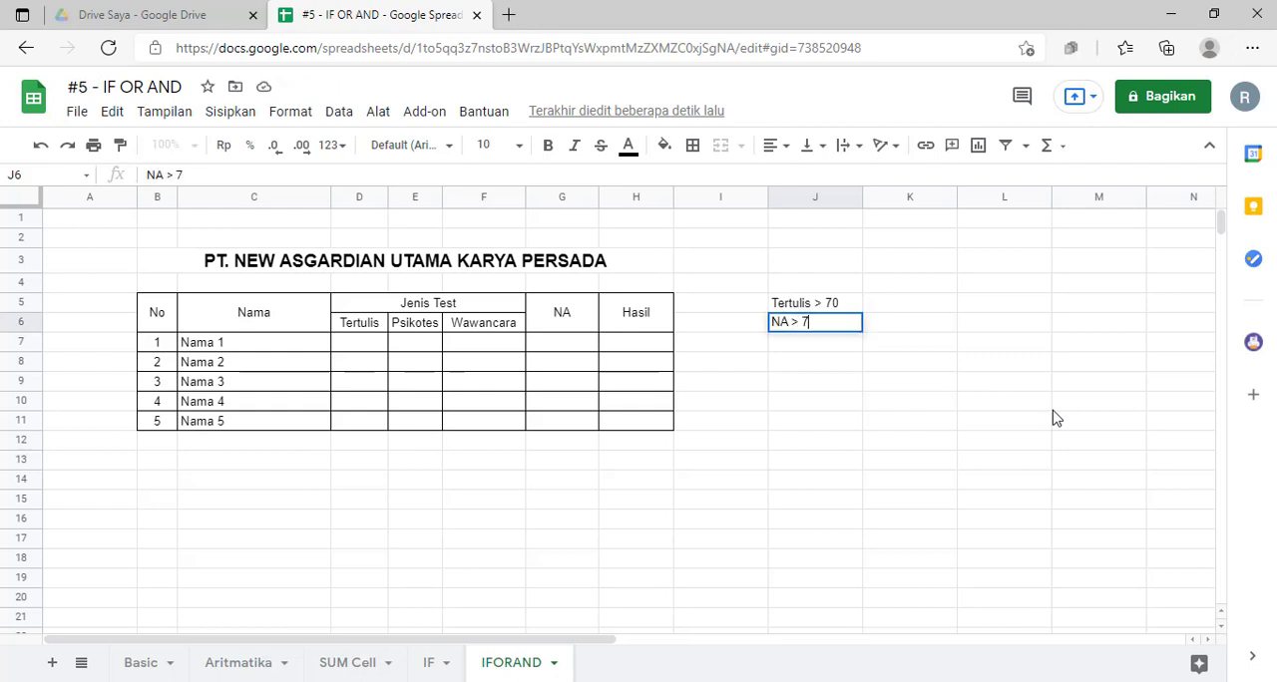
type("5")
left_click(845, 420)
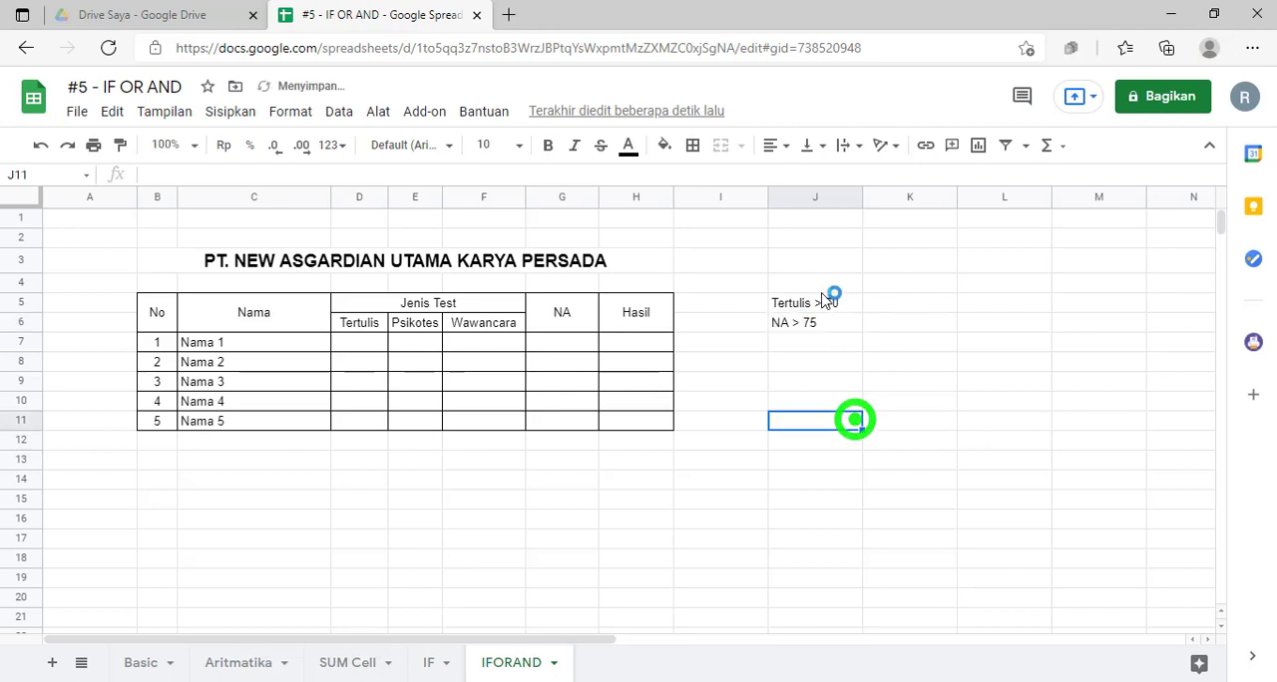
Step: Change the threshold of the Tertulis criterion in J5 to 80
left_click(820, 302)
double_click(205, 175)
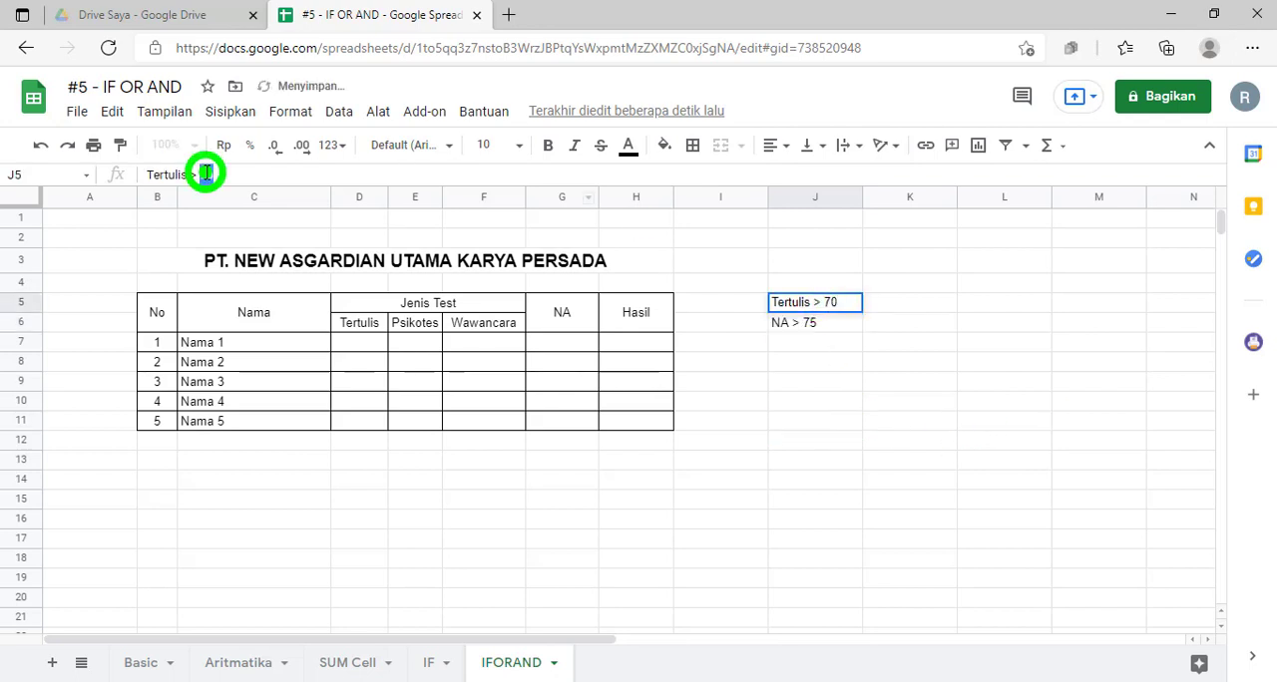
type("80")
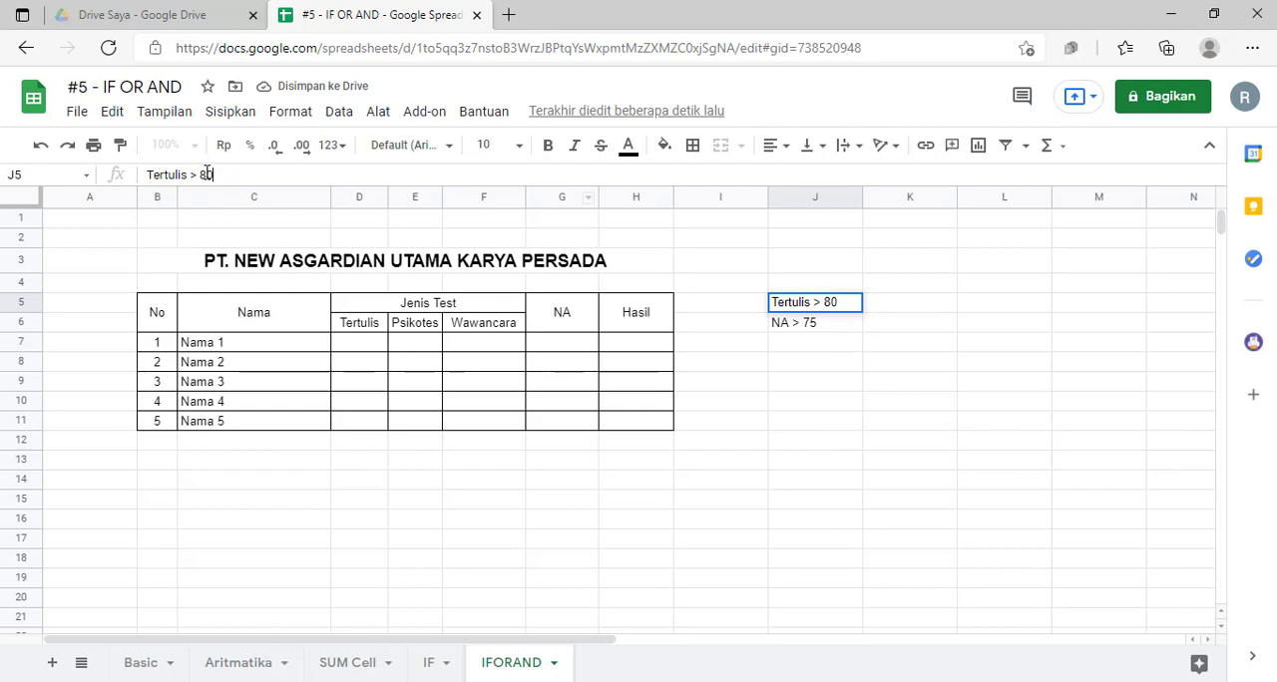
key("Return")
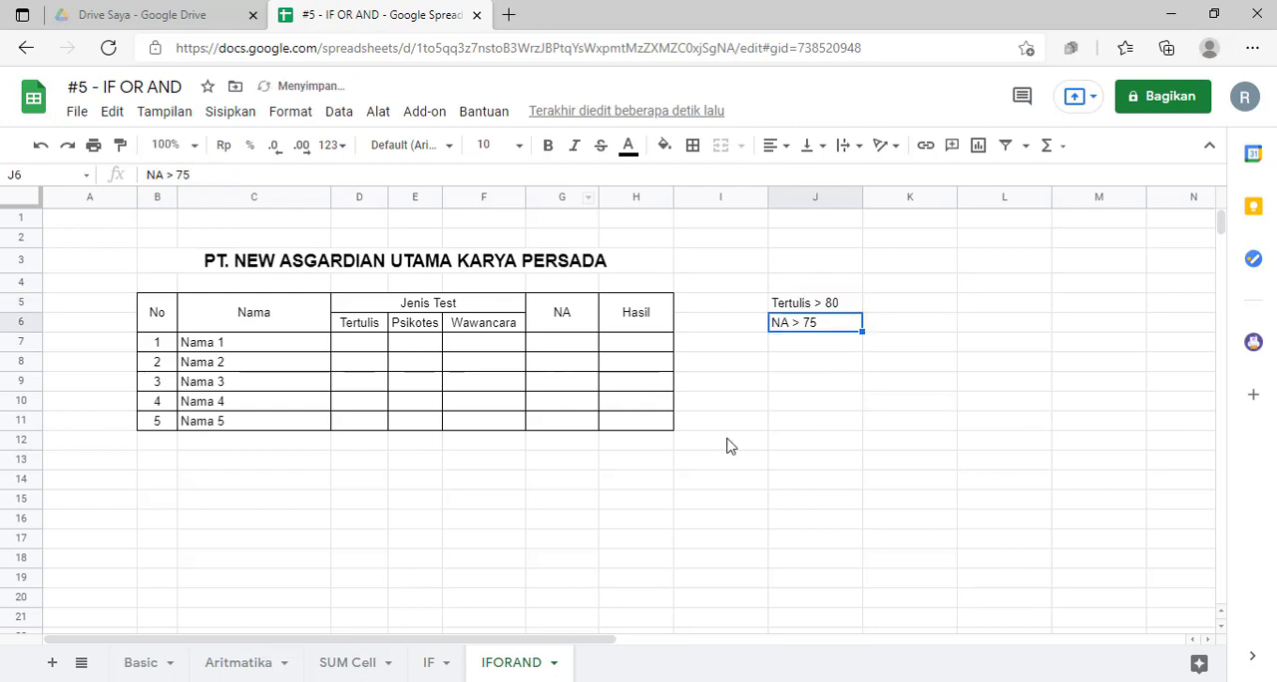
left_click(821, 322)
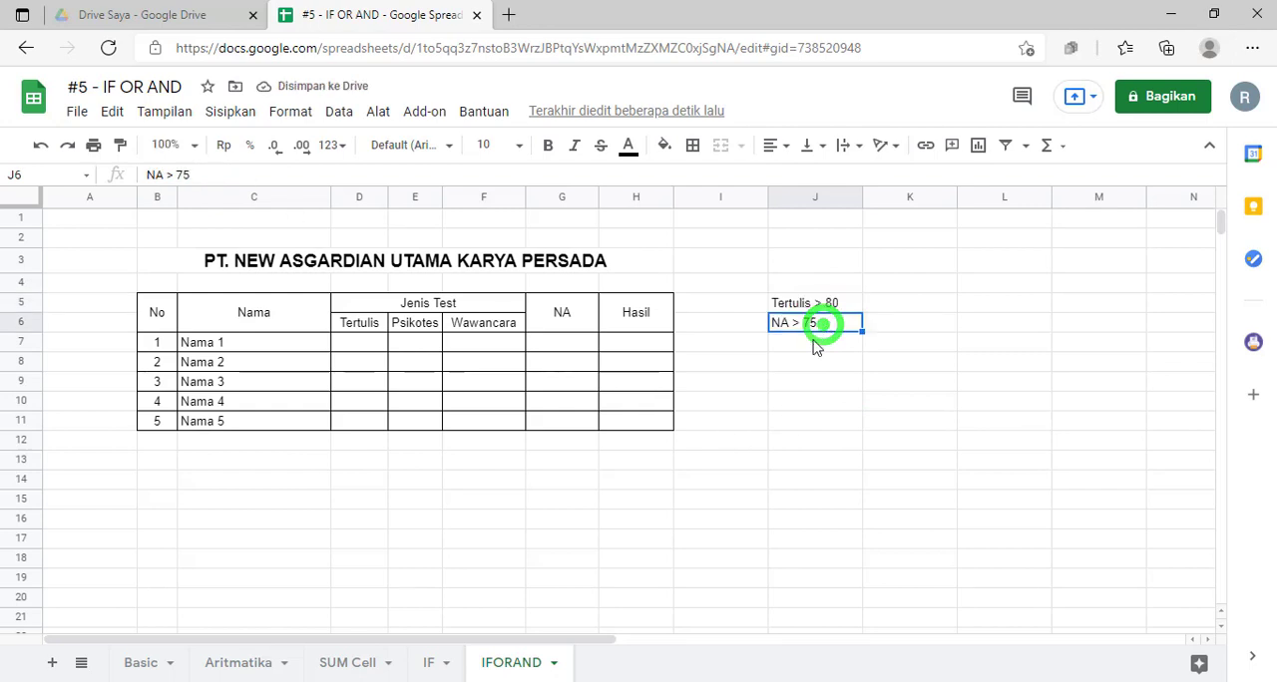
left_click(811, 343)
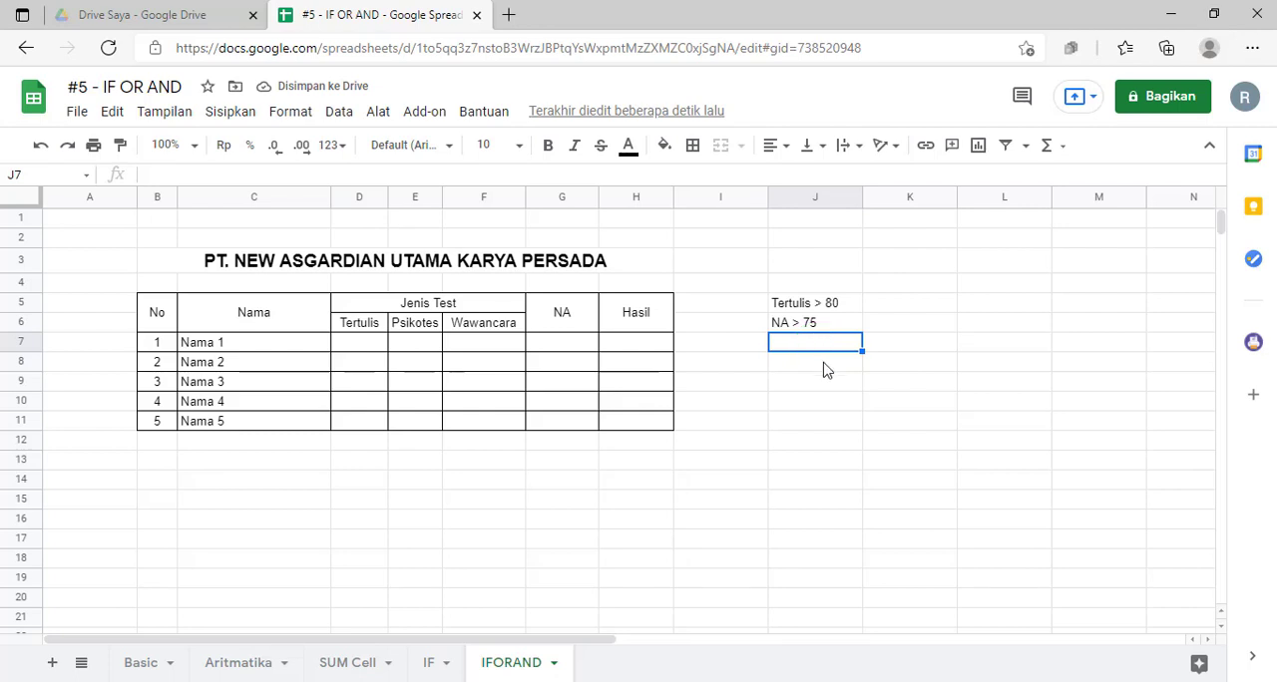
left_click(823, 363)
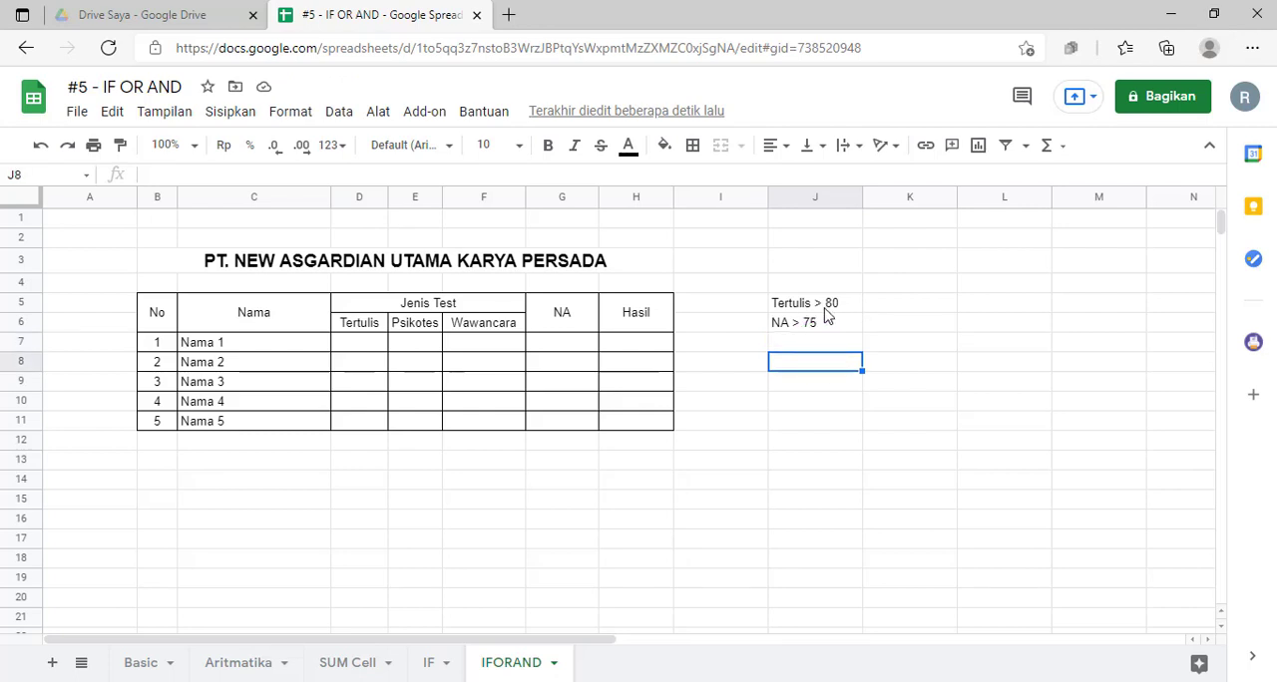
Step: Change the comparison in the Tertulis criterion in J5 to greater than or equal, so it reads "Tertulis >= 80"
left_click(821, 304)
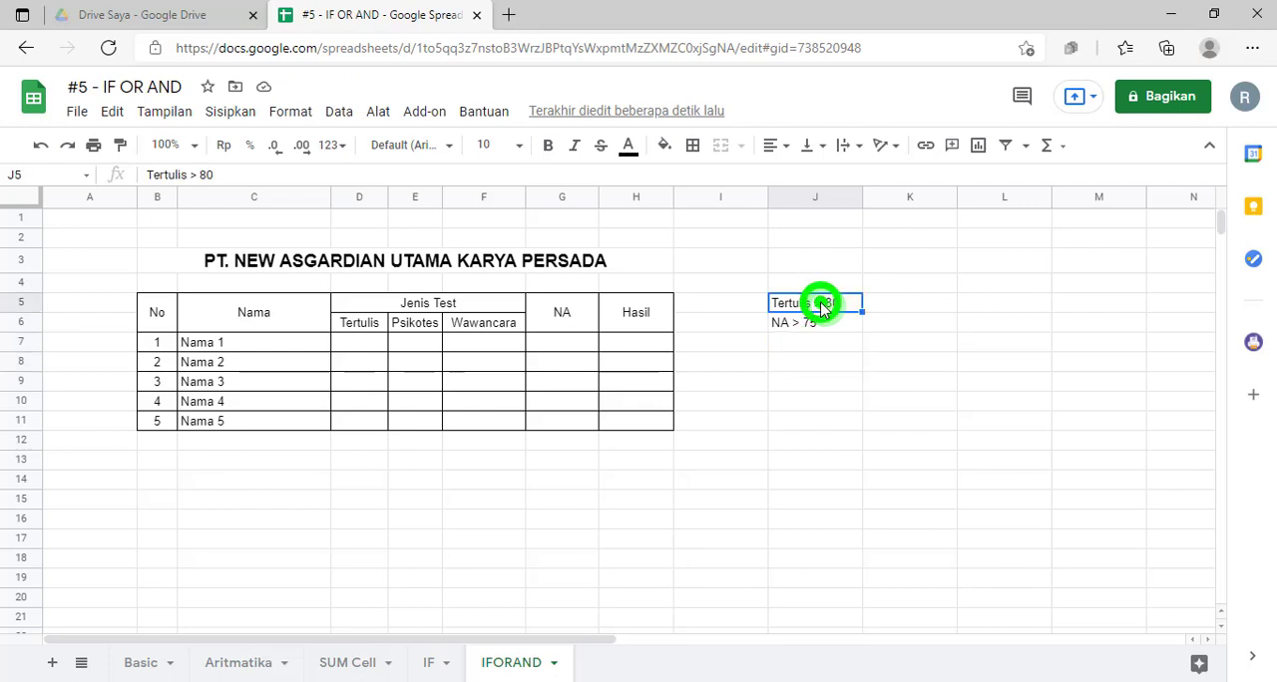
left_click(198, 175)
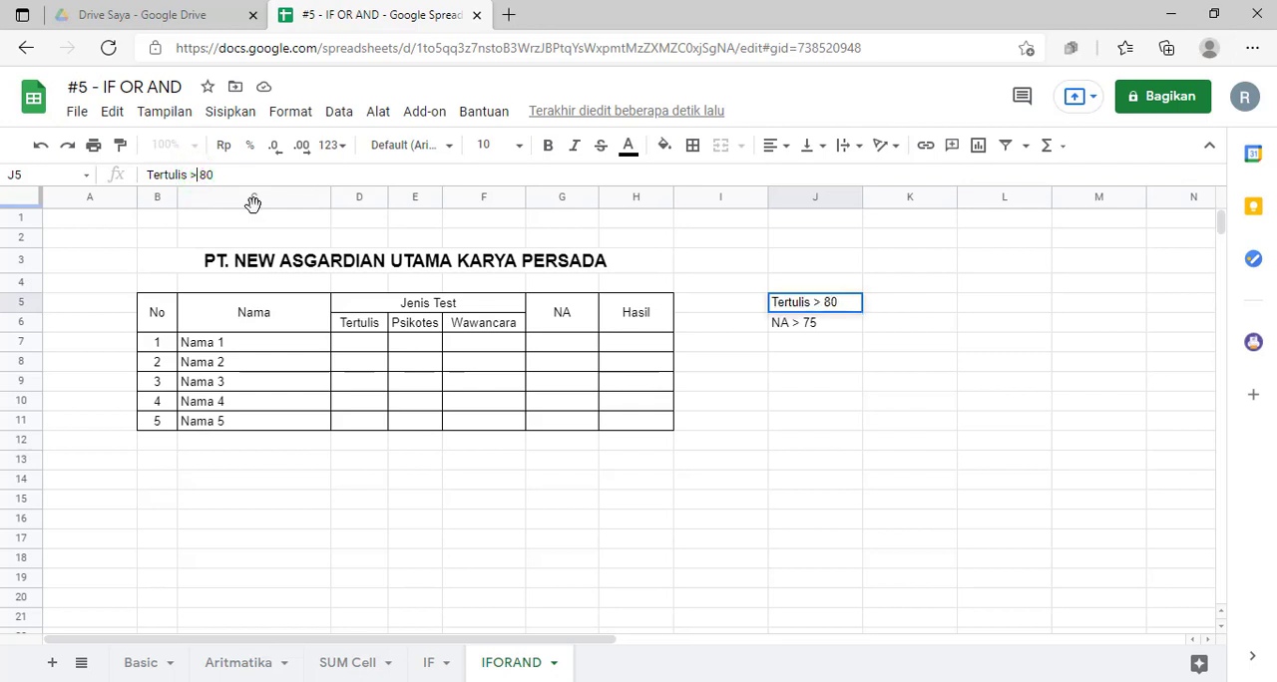
type("=")
key("Return")
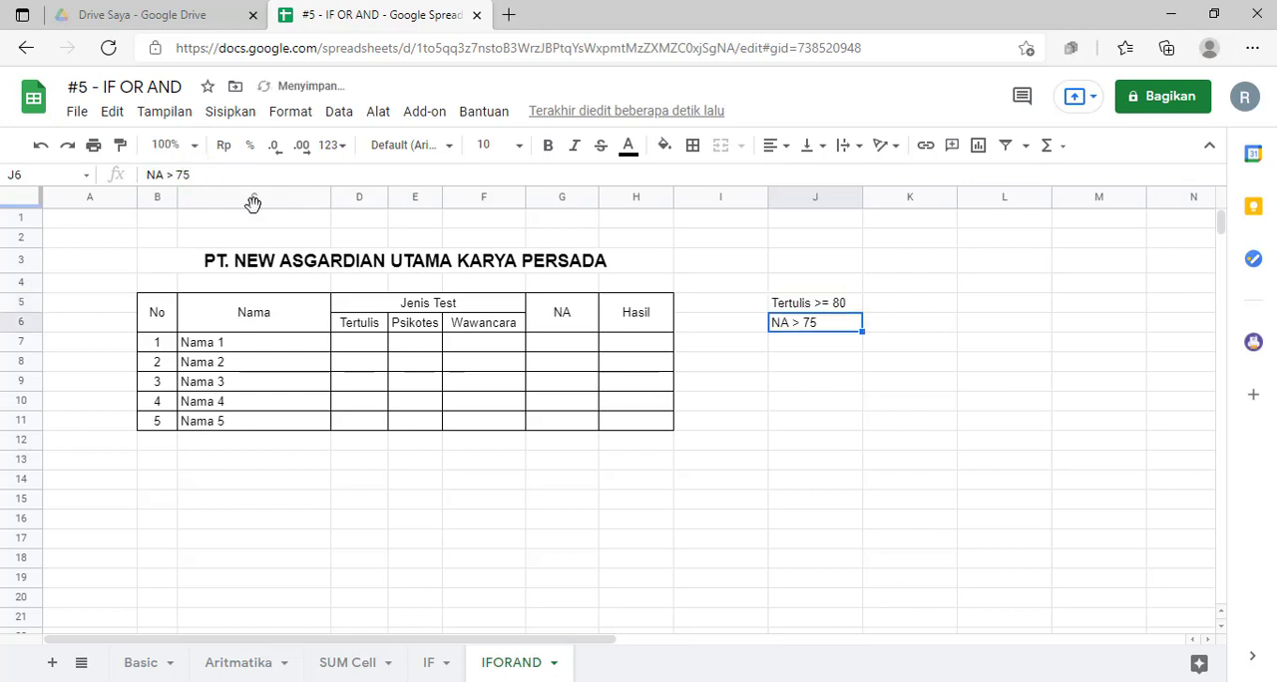
left_click(798, 350)
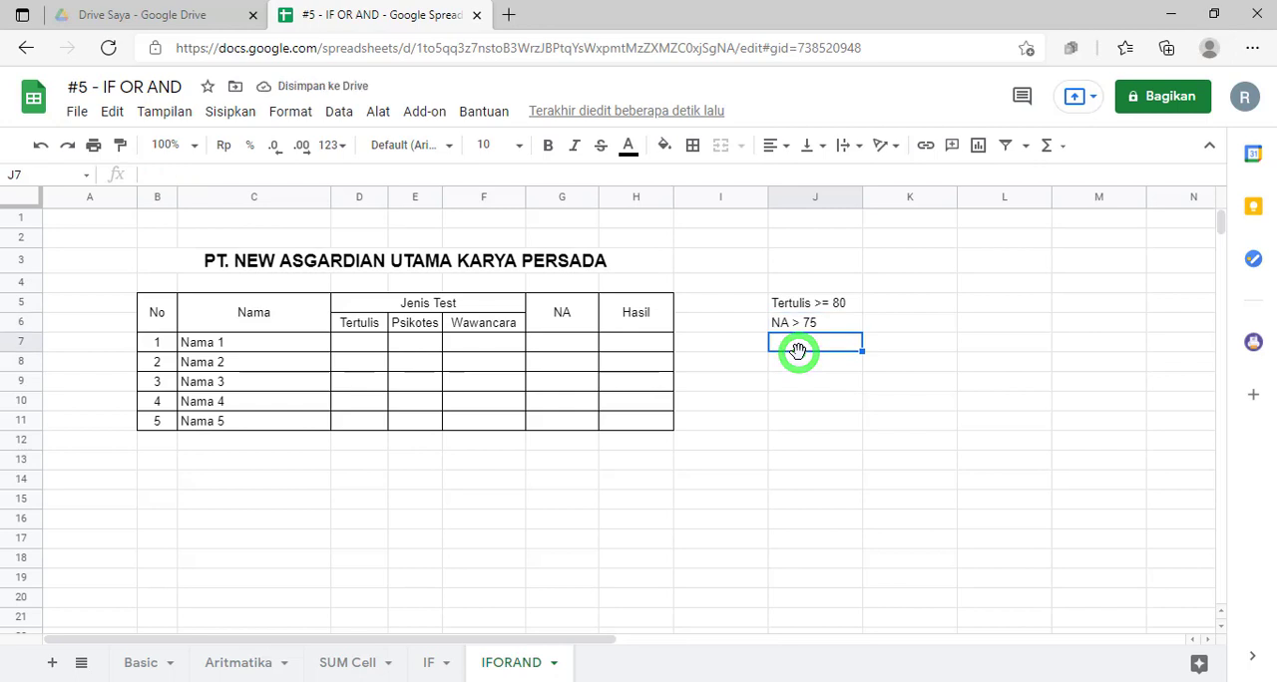
left_click(787, 385)
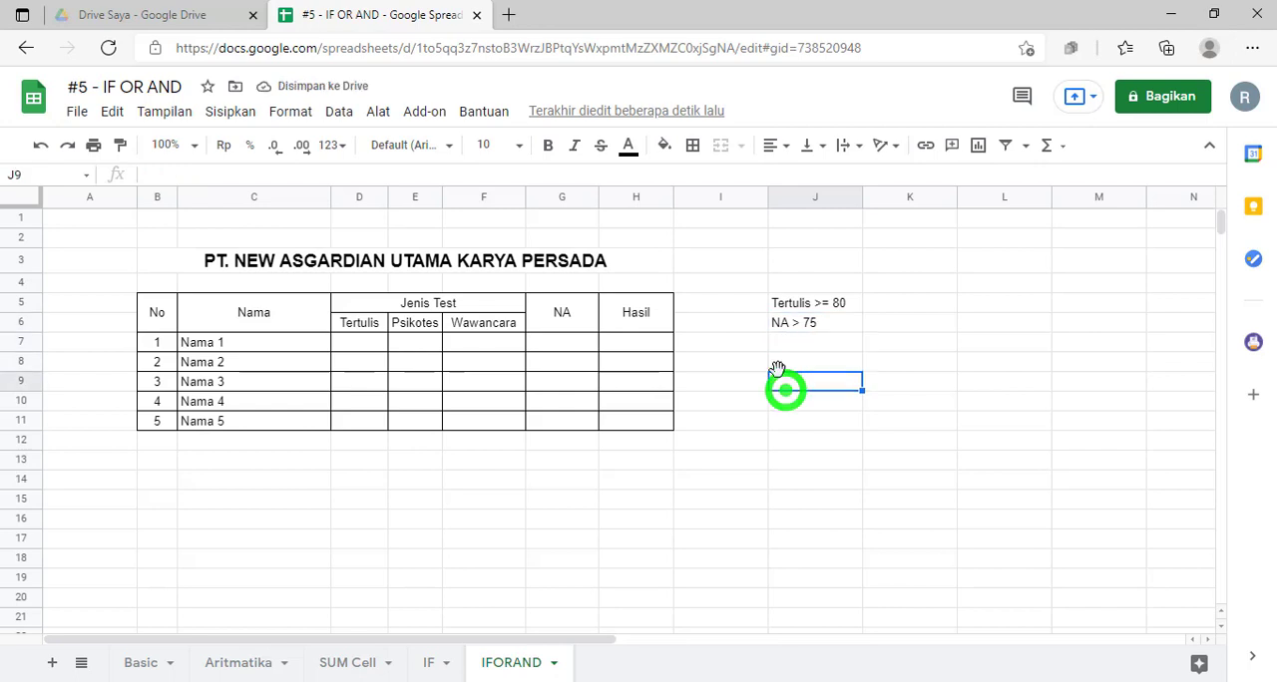
Step: Examine the two passing criteria beside the table, the Tertulis threshold in J5 and the NA threshold in J6
left_click(797, 310)
left_click(812, 322)
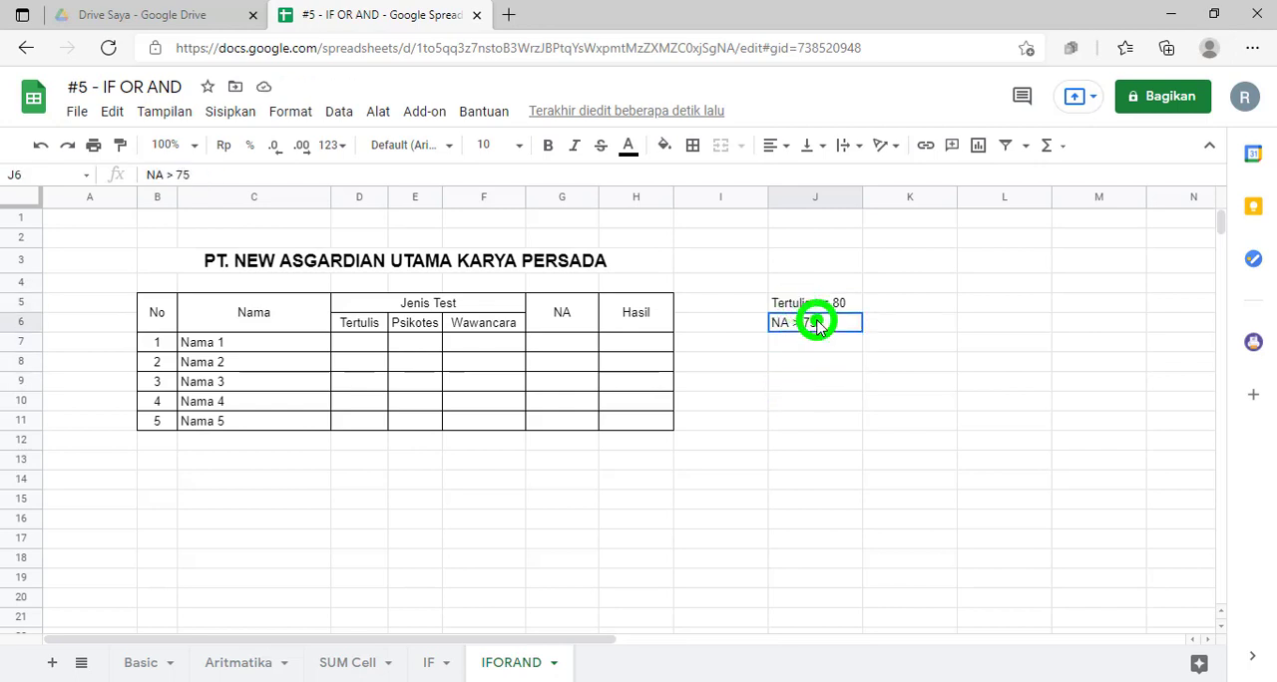
left_click(804, 299)
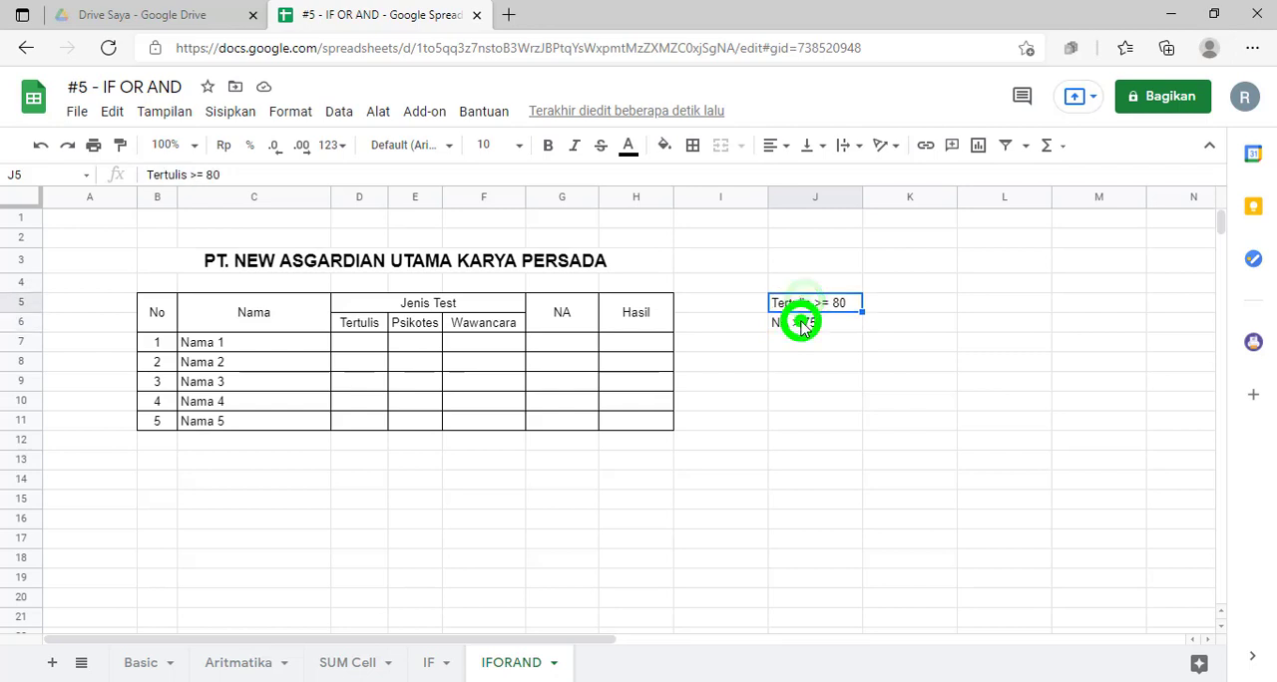
left_click(803, 322)
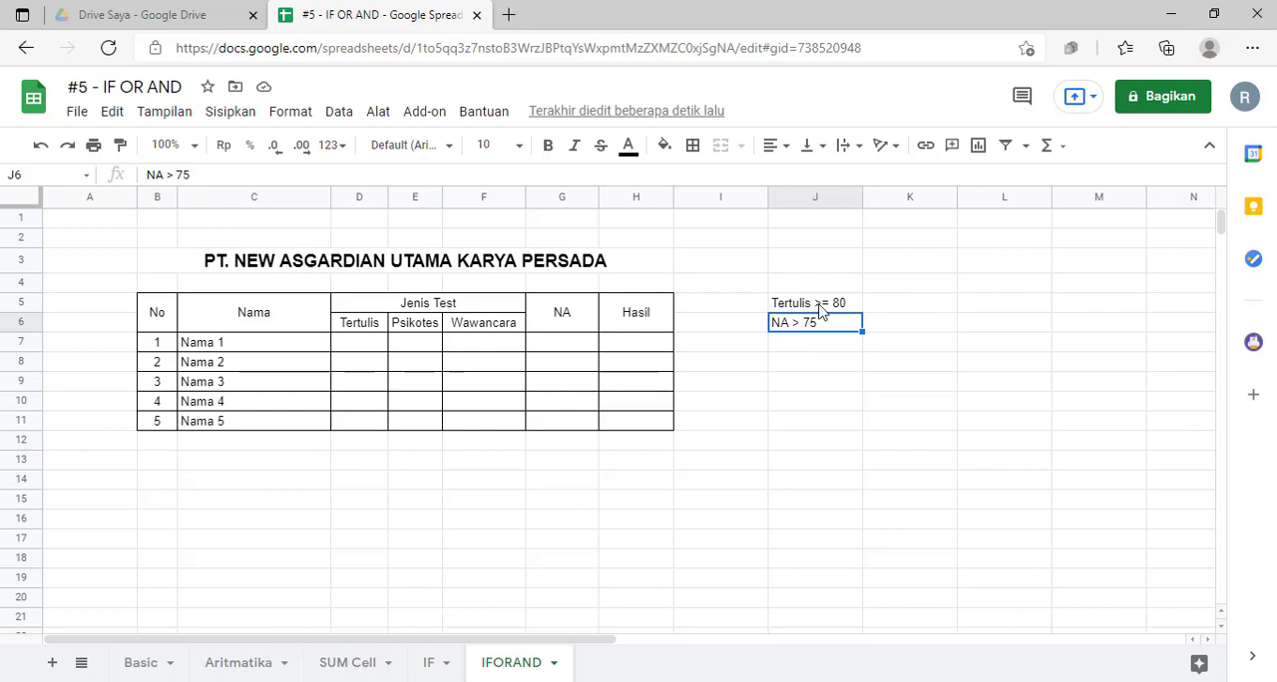
left_click(820, 302)
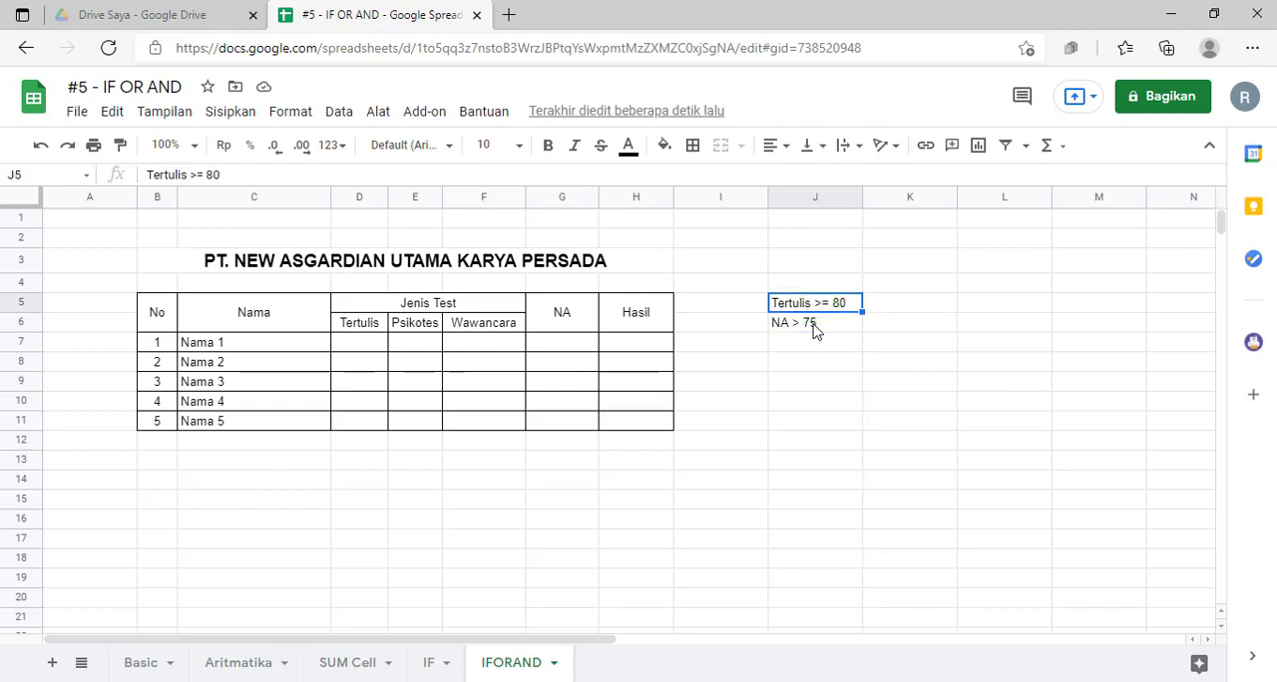
left_click(814, 331)
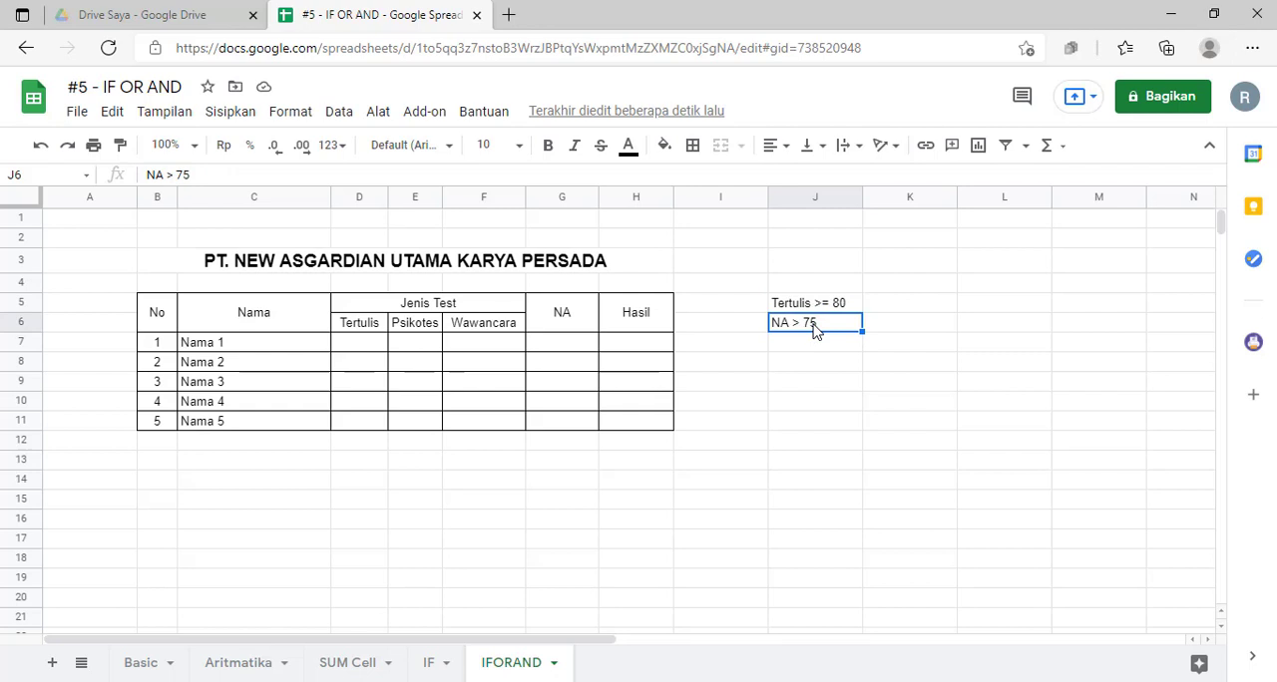
left_click(817, 306)
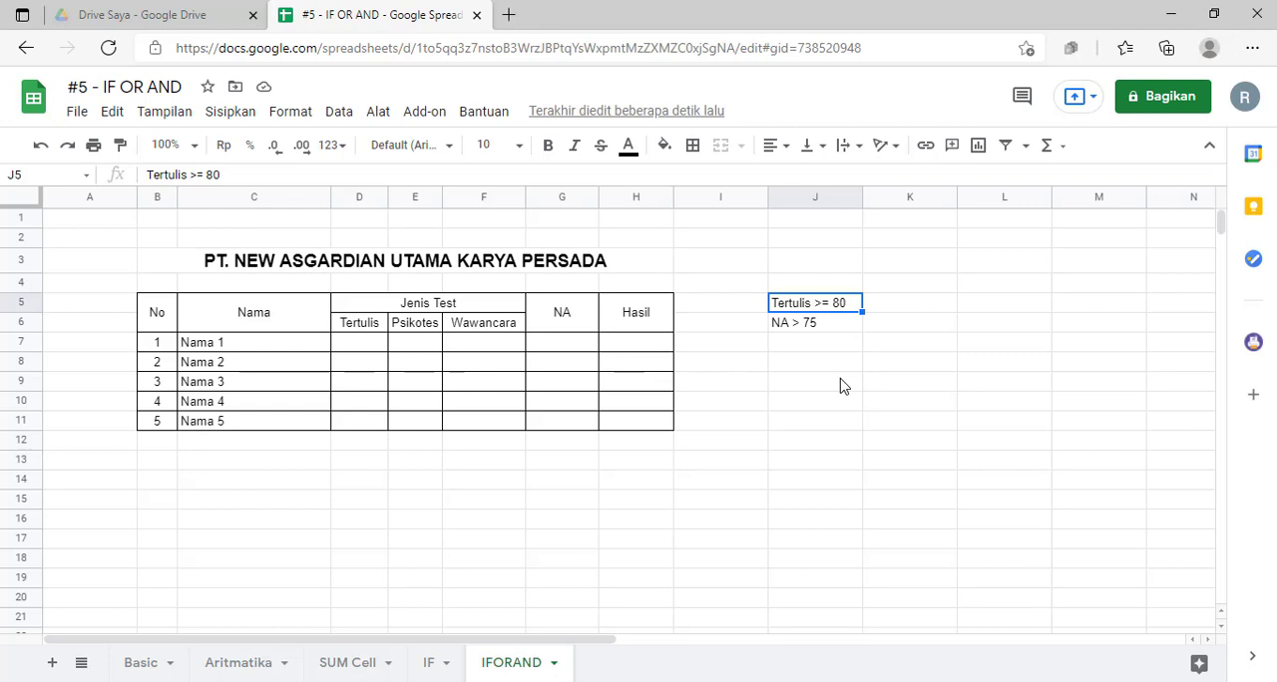
Step: Enter the Nama 1 test scores in row 7: 77 for Tertulis, 70 for Psikotes and 70 for Wawancara
left_click(368, 348)
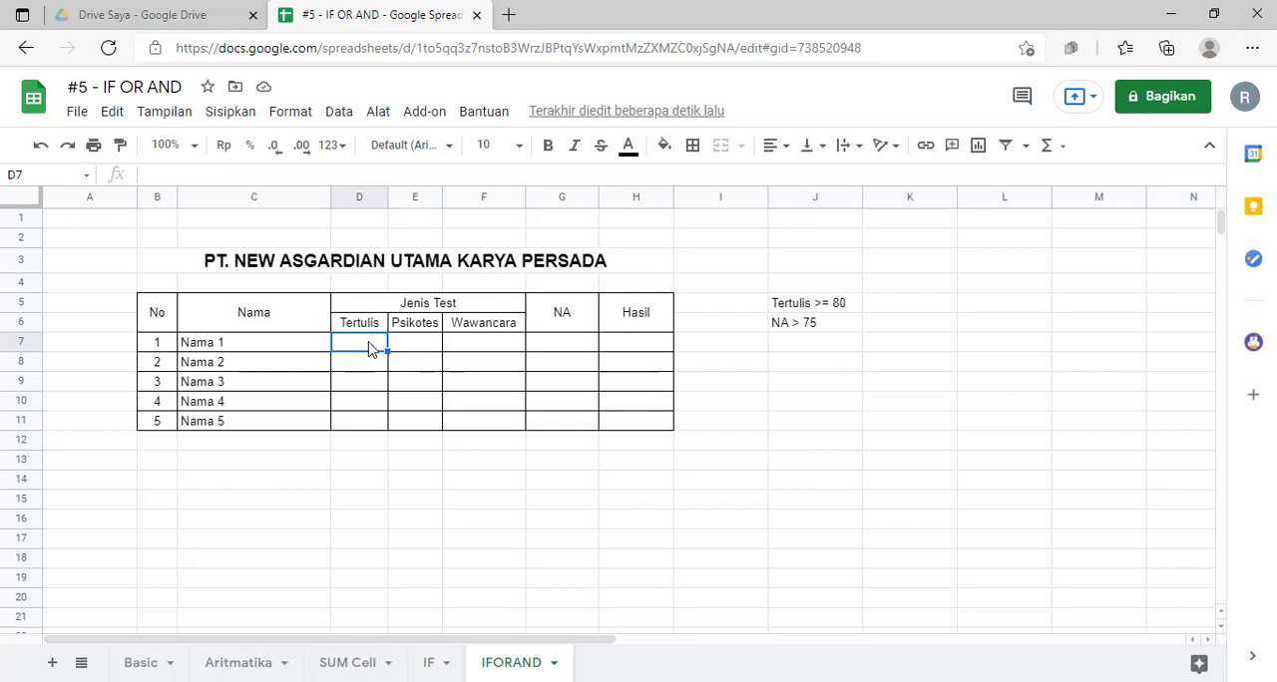
type("77")
key("Tab")
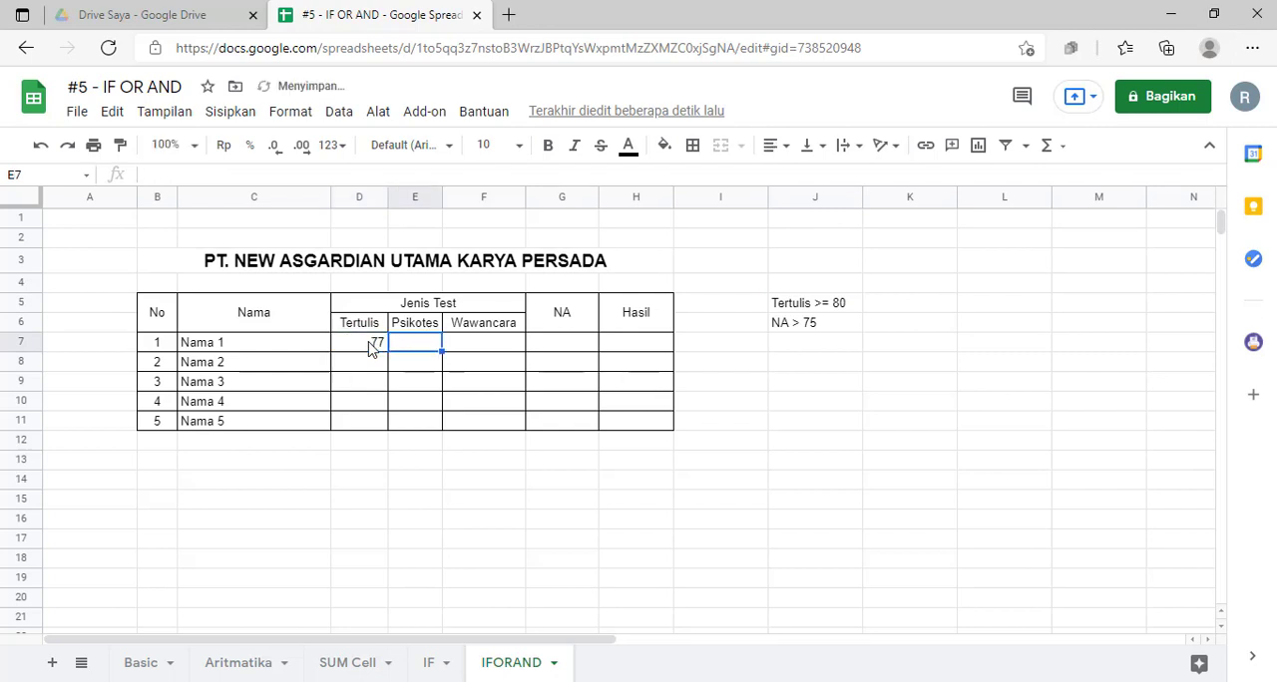
type("70")
key("Return")
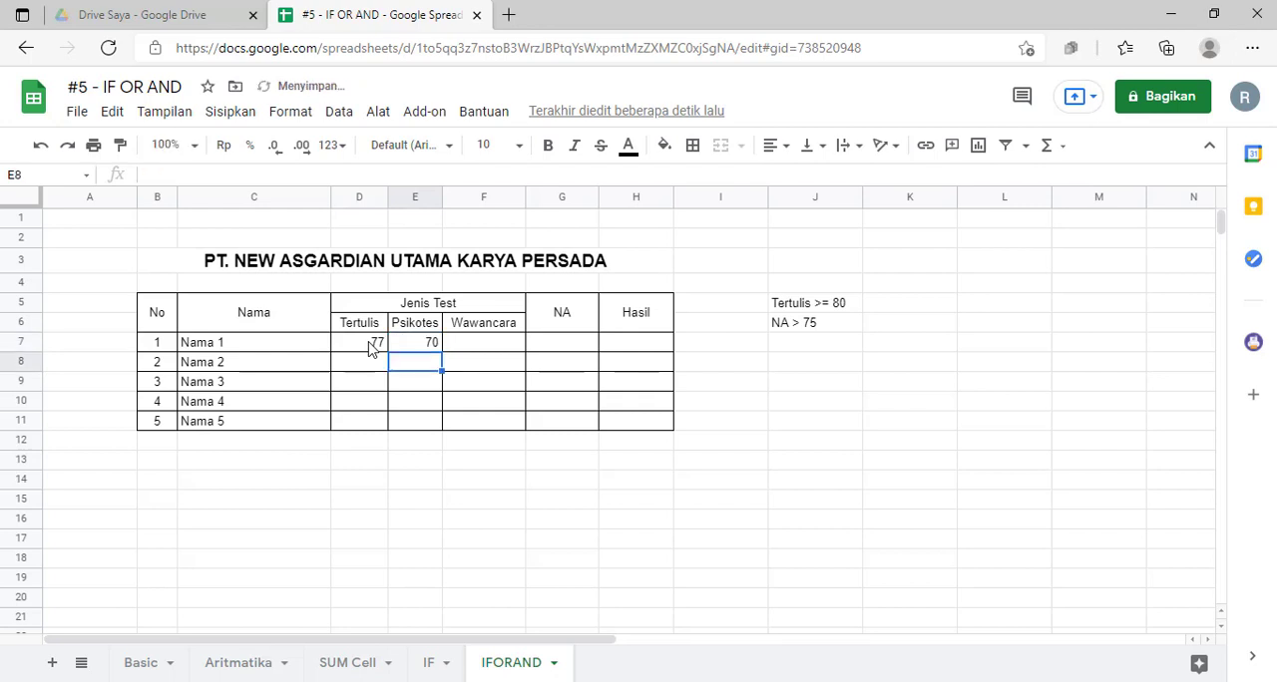
key("Up")
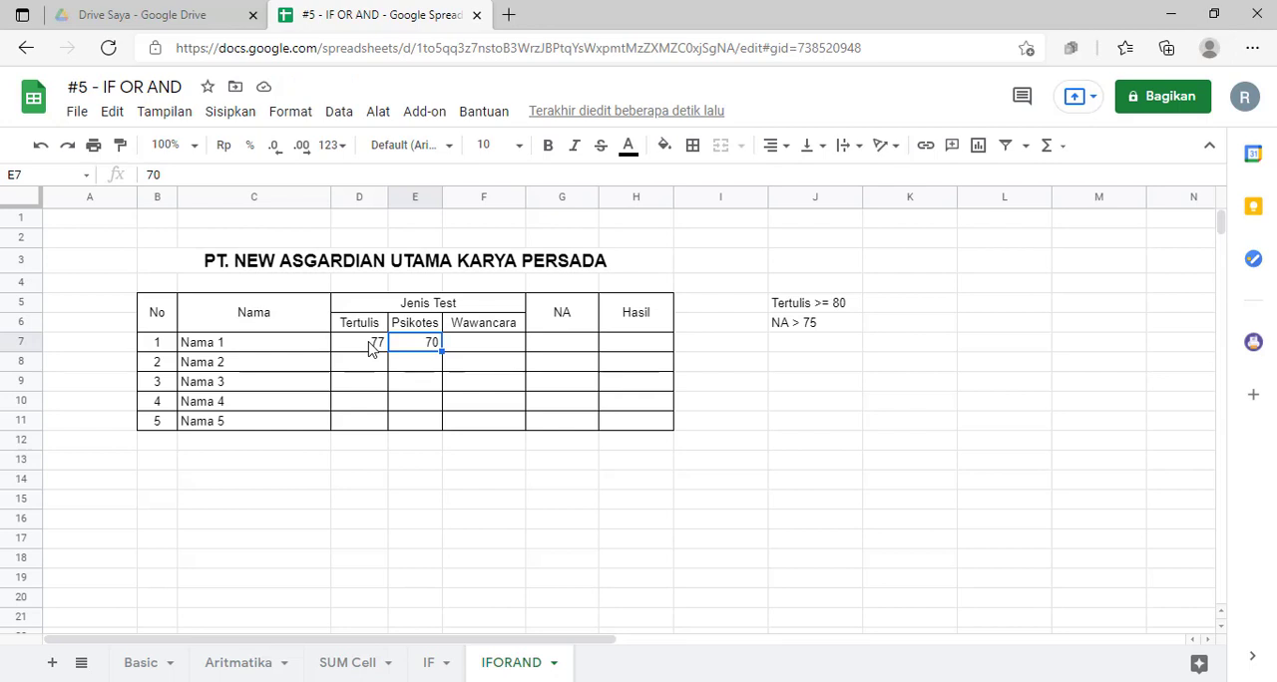
key("Right")
type("70")
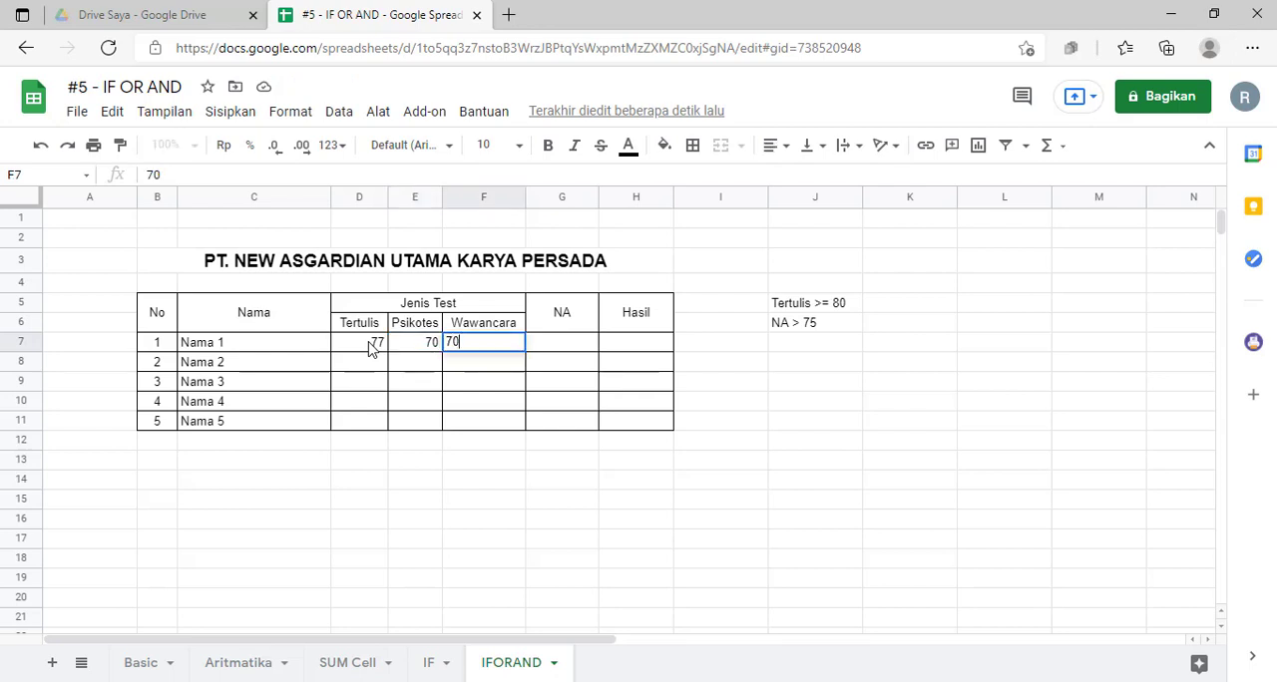
key("Right")
Step: Calculate the NA score for Nama 1 in G7 with the formula =AVERAGE(D7:F7)
type("=")
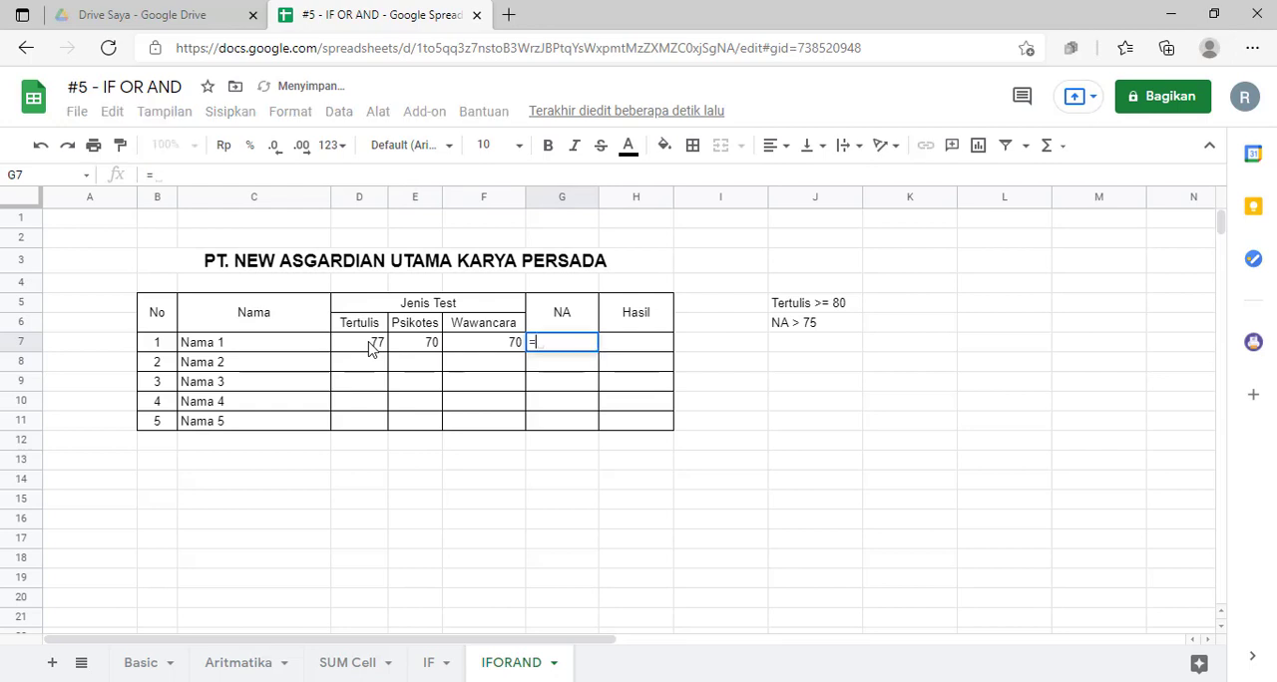
type("avera")
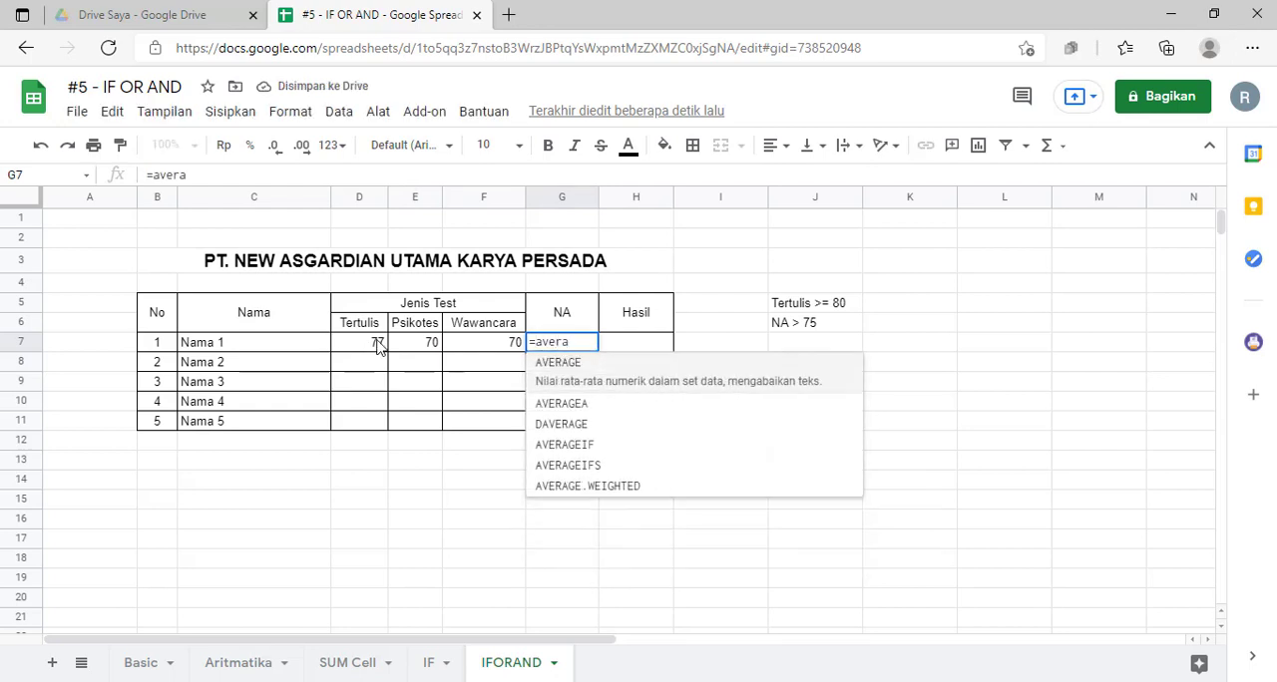
left_click(643, 374)
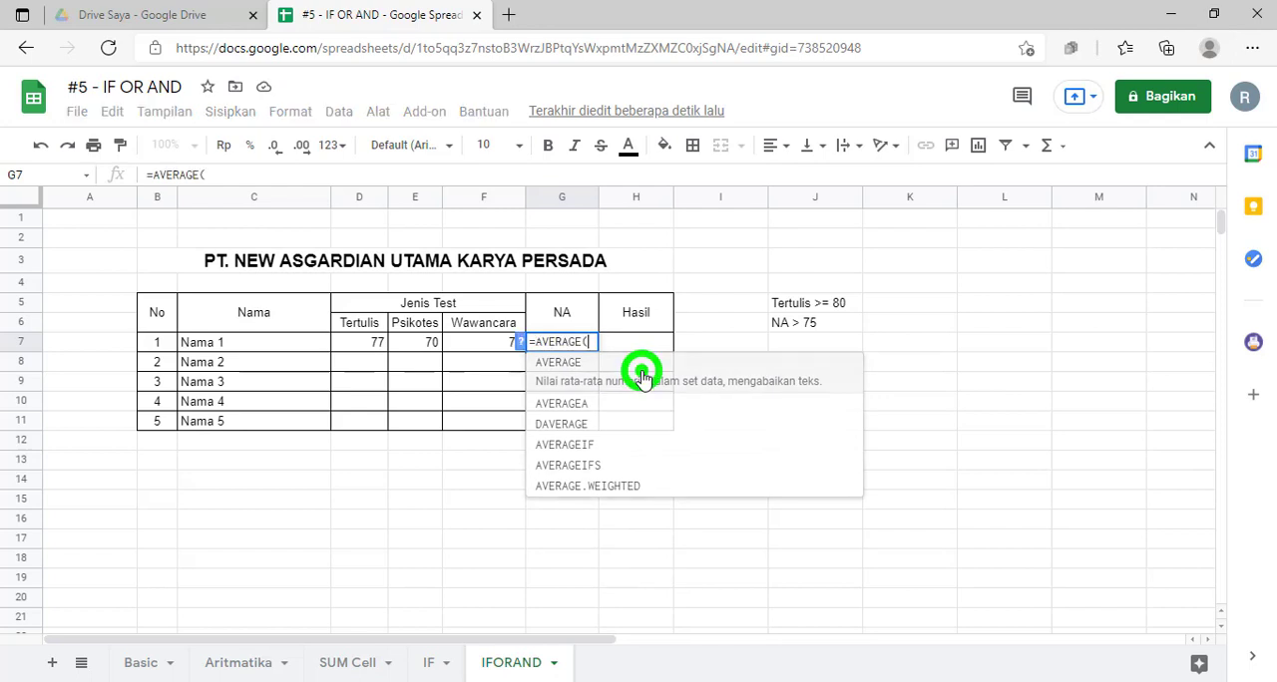
left_click(354, 342)
left_click_drag(392, 346, 493, 359)
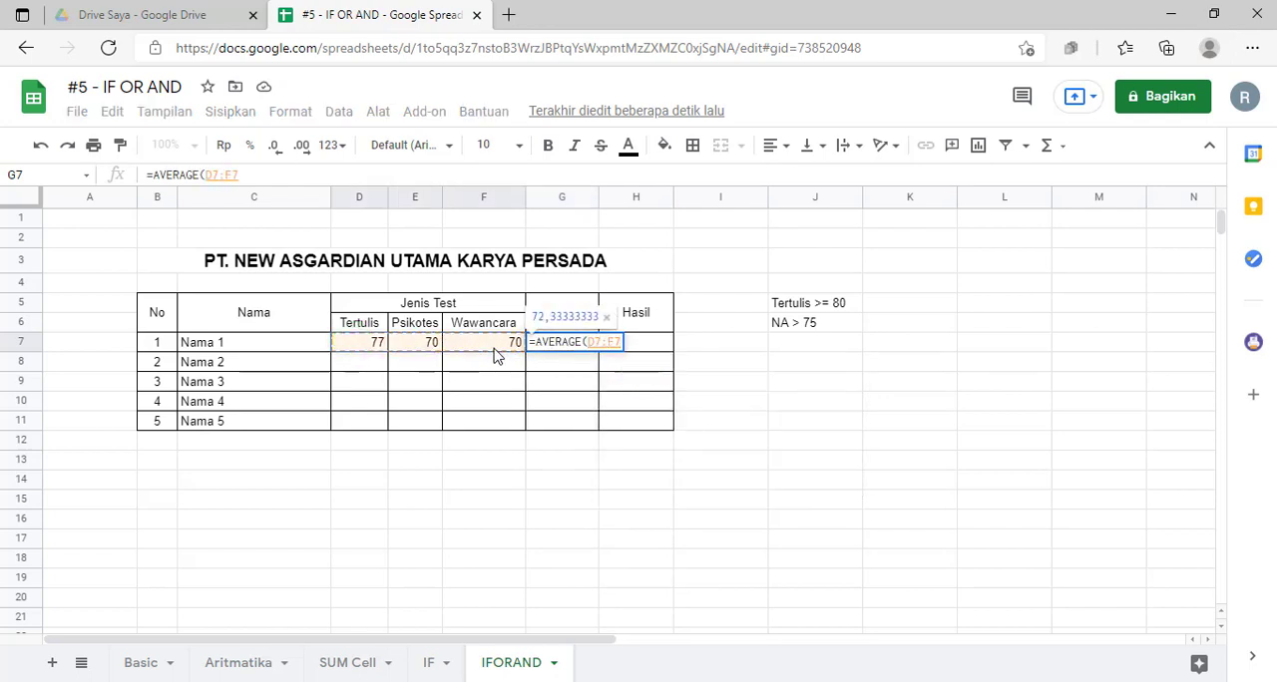
type(")")
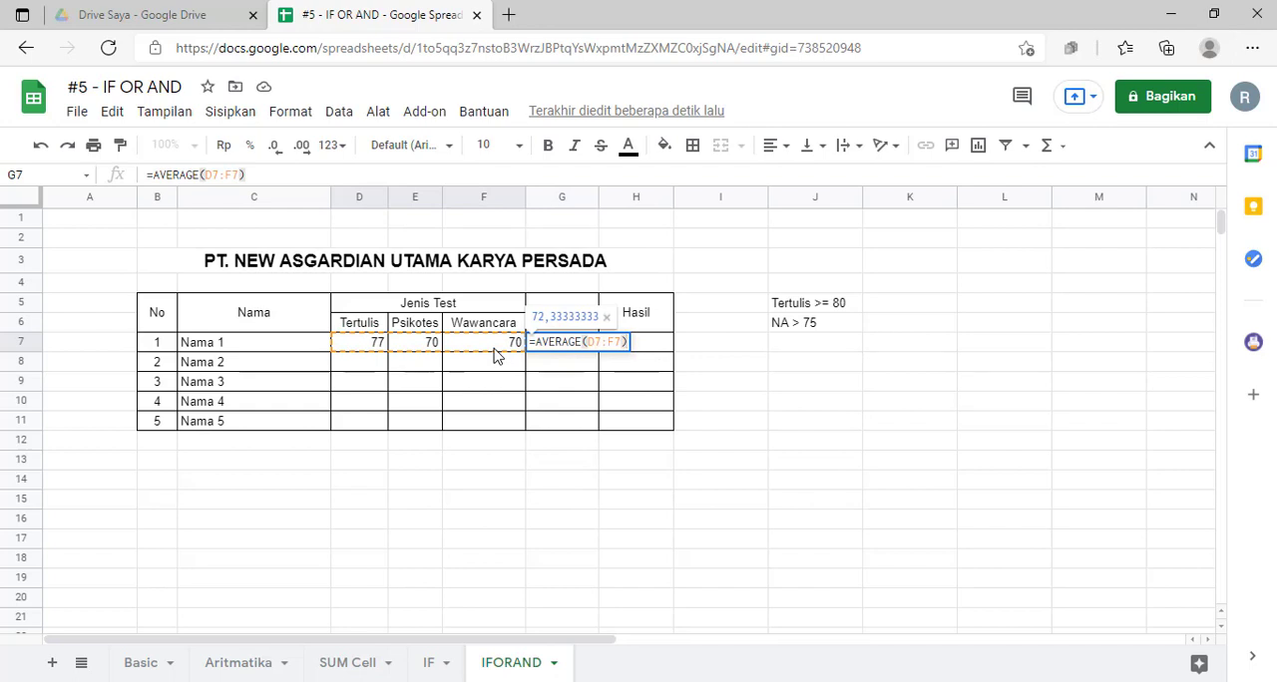
key("Return")
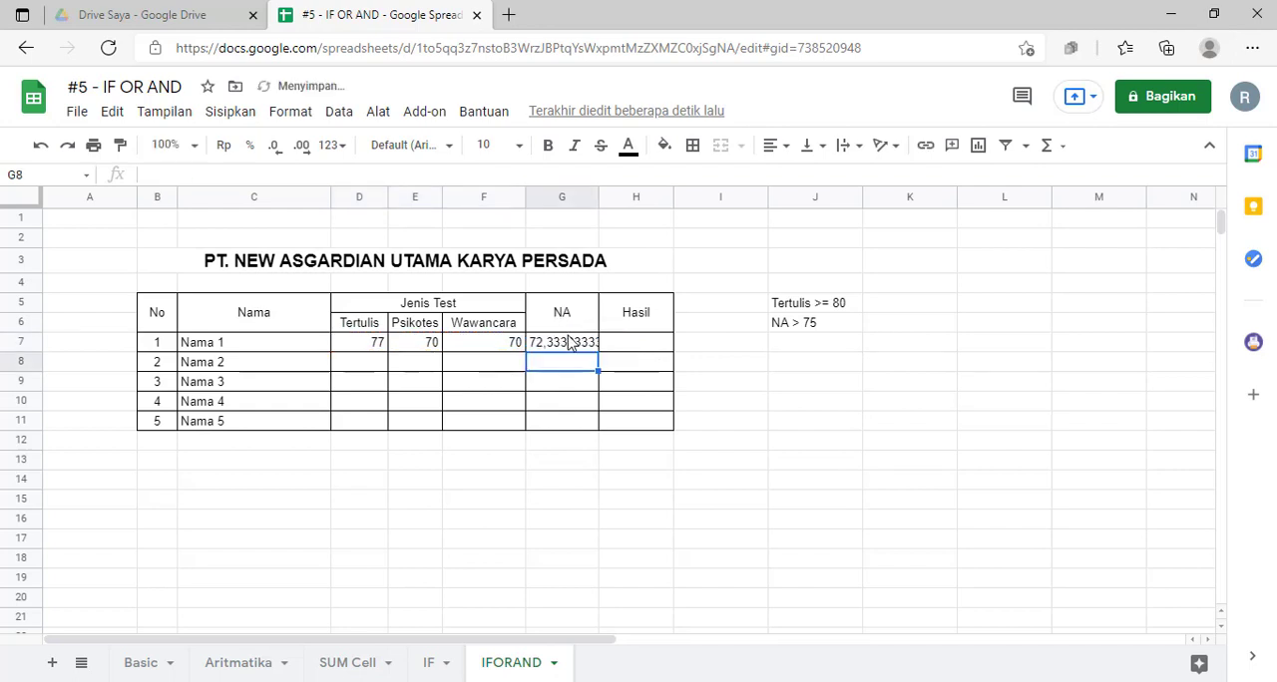
Step: Reduce the NA score in G7 to two decimal places
left_click(565, 335)
left_click(272, 147)
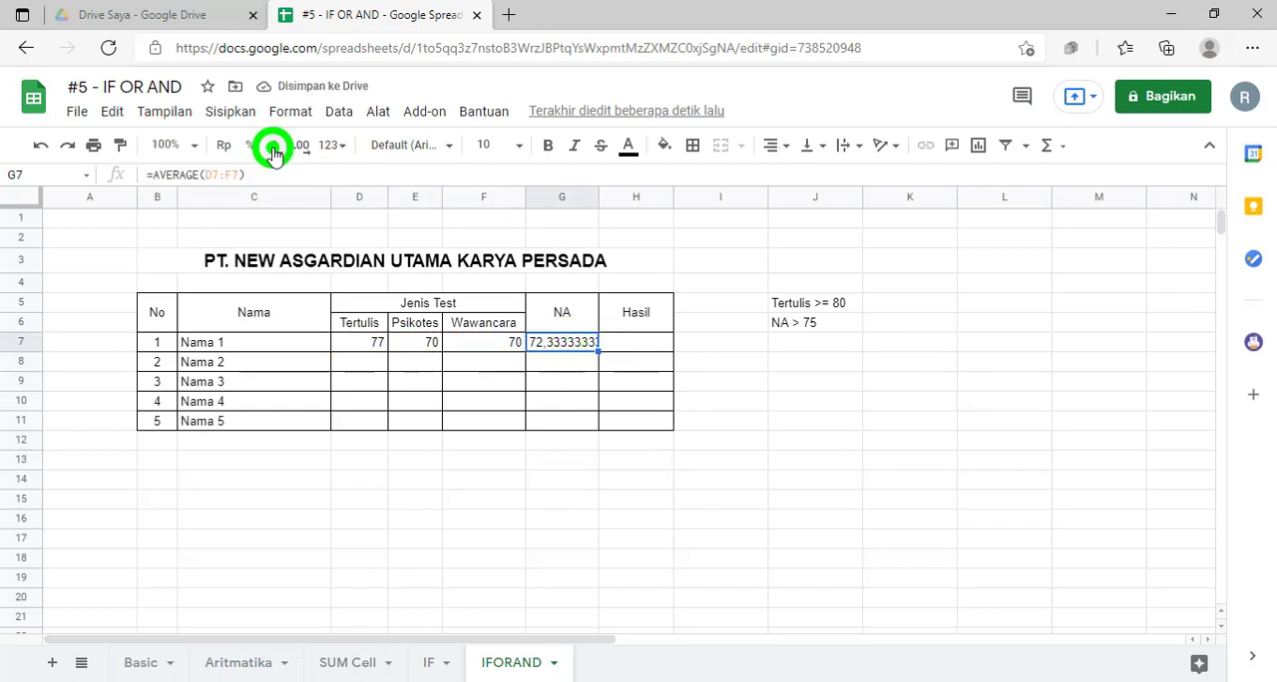
left_click(272, 148)
left_click(272, 148)
left_click(272, 147)
left_click(272, 147)
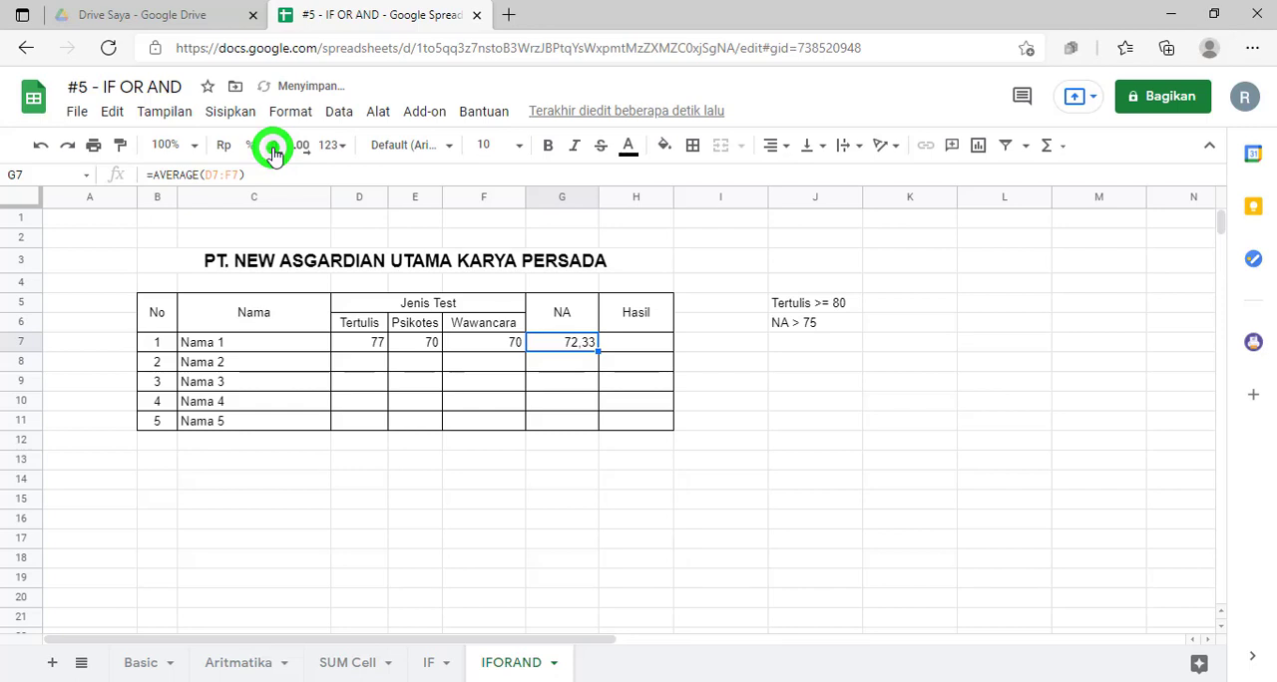
left_click(661, 343)
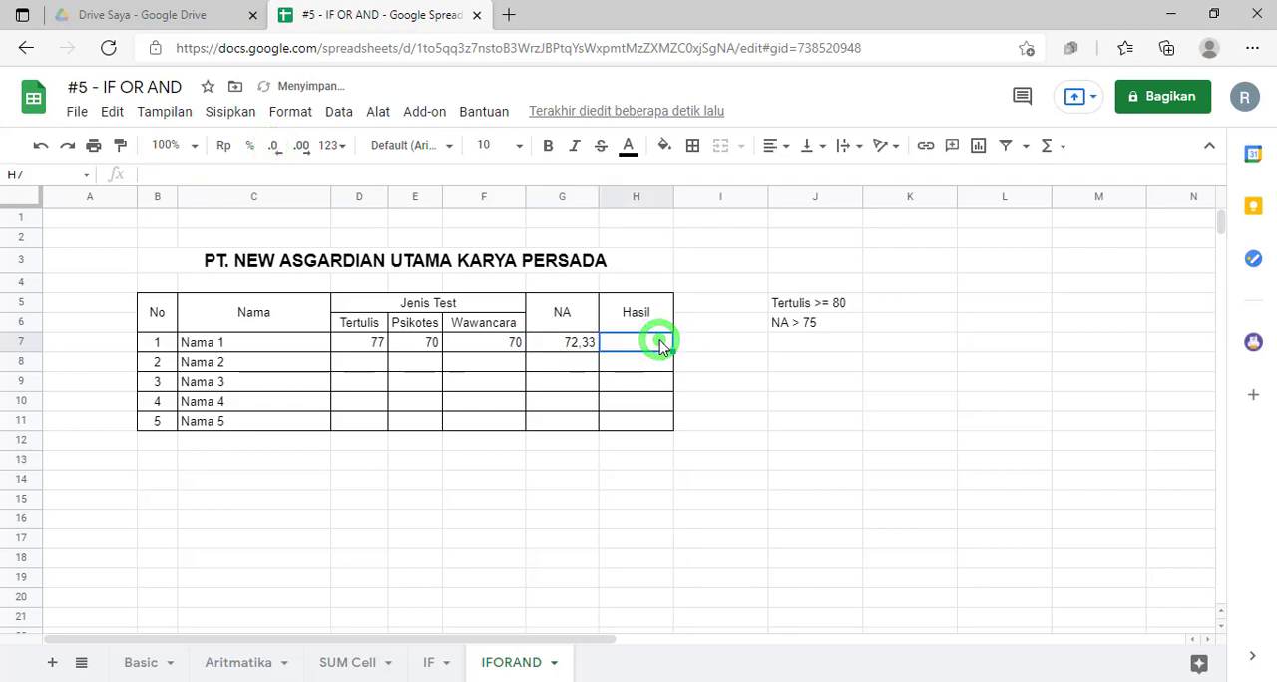
left_click(561, 346)
left_click_drag(447, 346, 402, 405)
left_click(357, 322)
left_click_drag(621, 408, 621, 408)
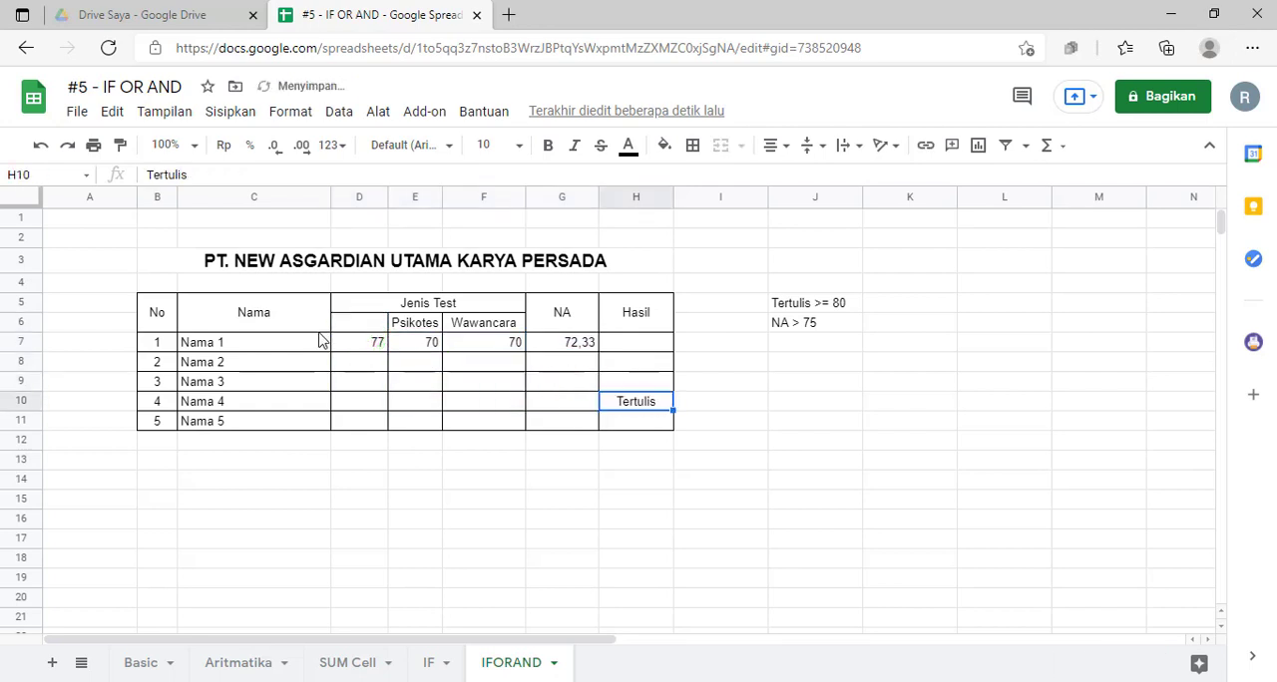
key("ctrl+z")
Step: Center the contents of the score and result cells D7:H11 horizontally
left_click_drag(361, 344, 626, 427)
left_click(773, 144)
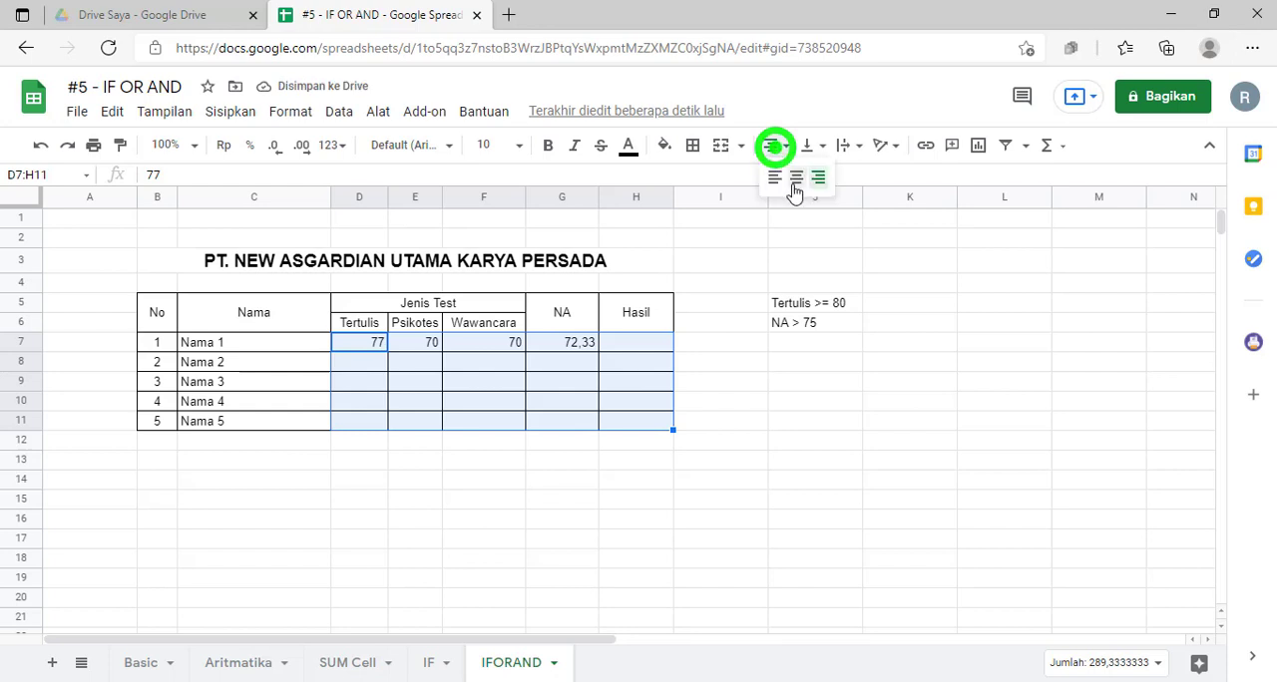
left_click(792, 177)
Step: Begin the Hasil formula for Nama 1 in H7 with an OR test nested in IF, using D7>=80 as the first condition
left_click(635, 342)
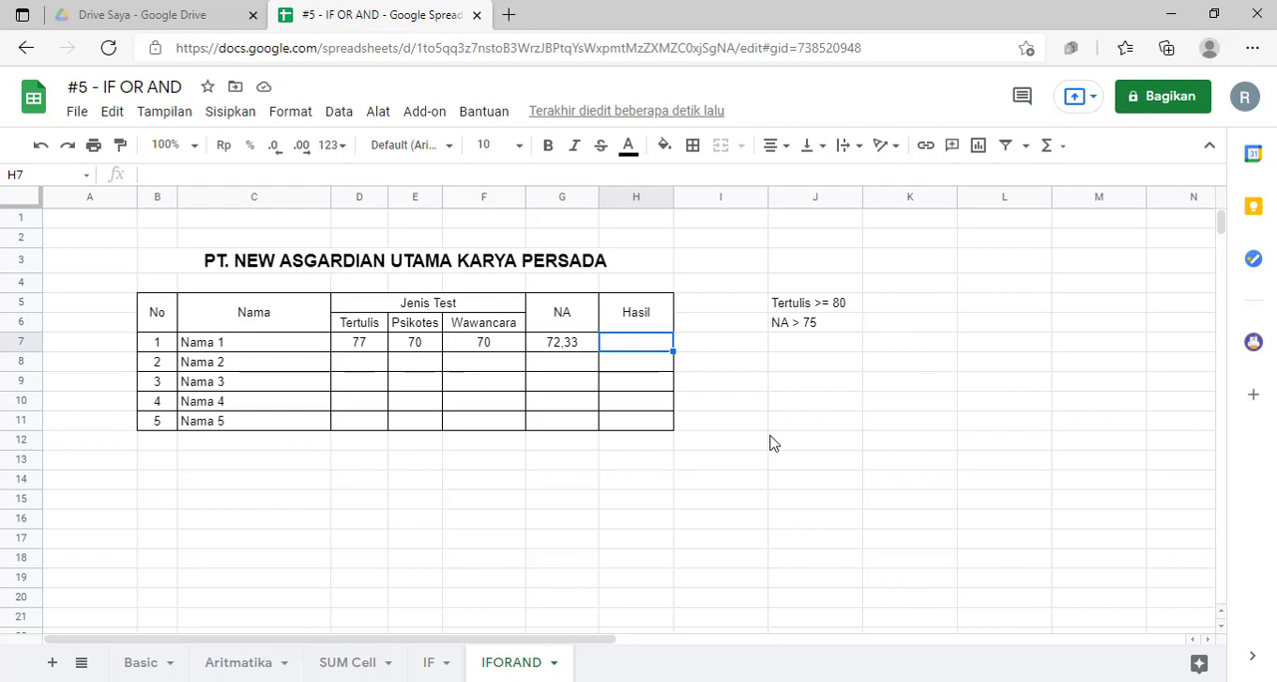
type("=")
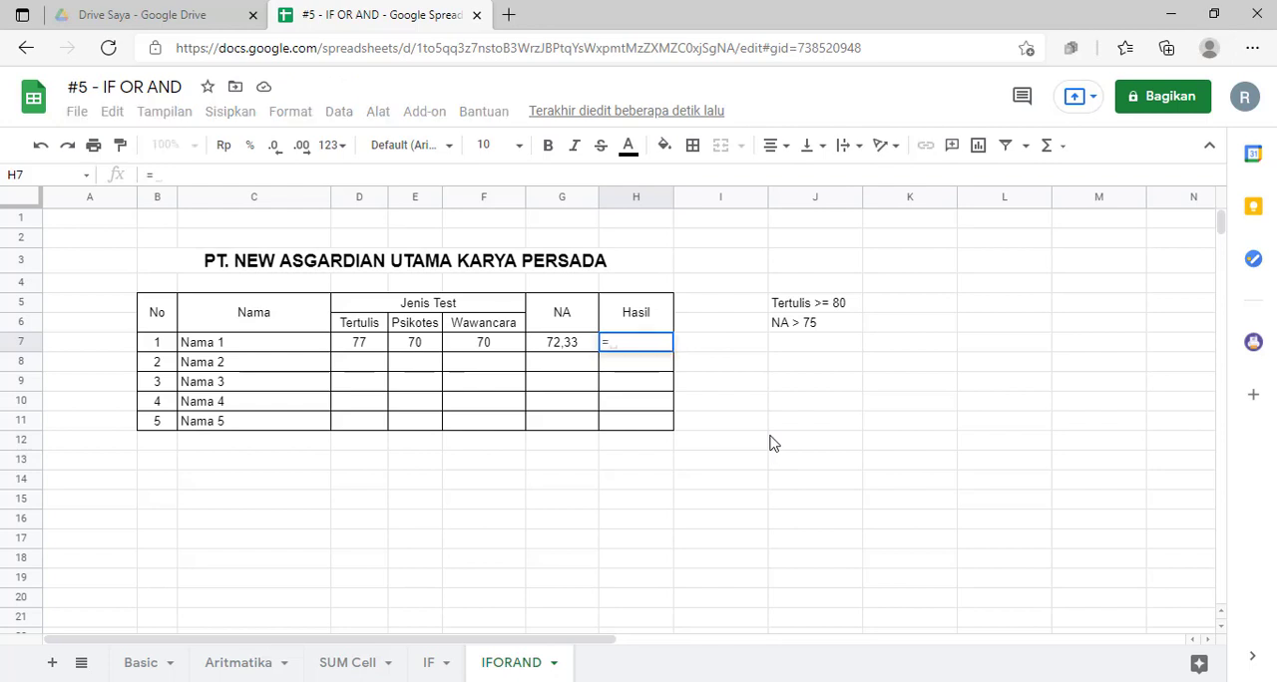
type("if")
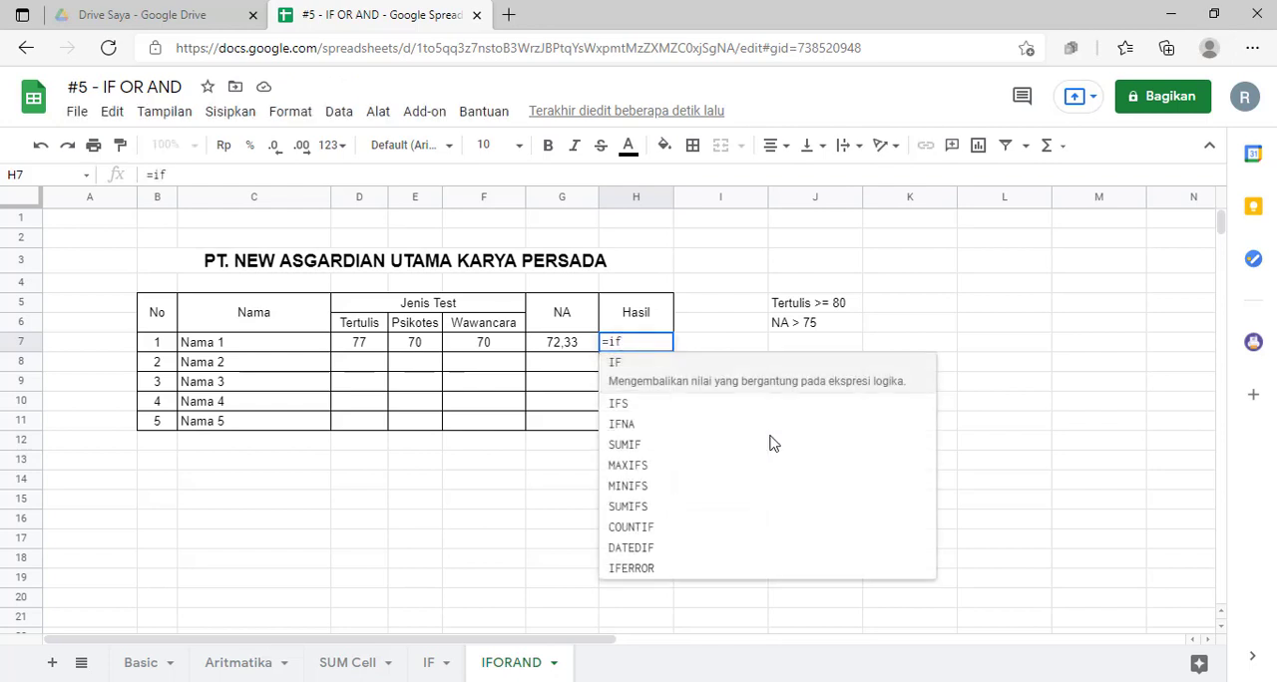
type("(")
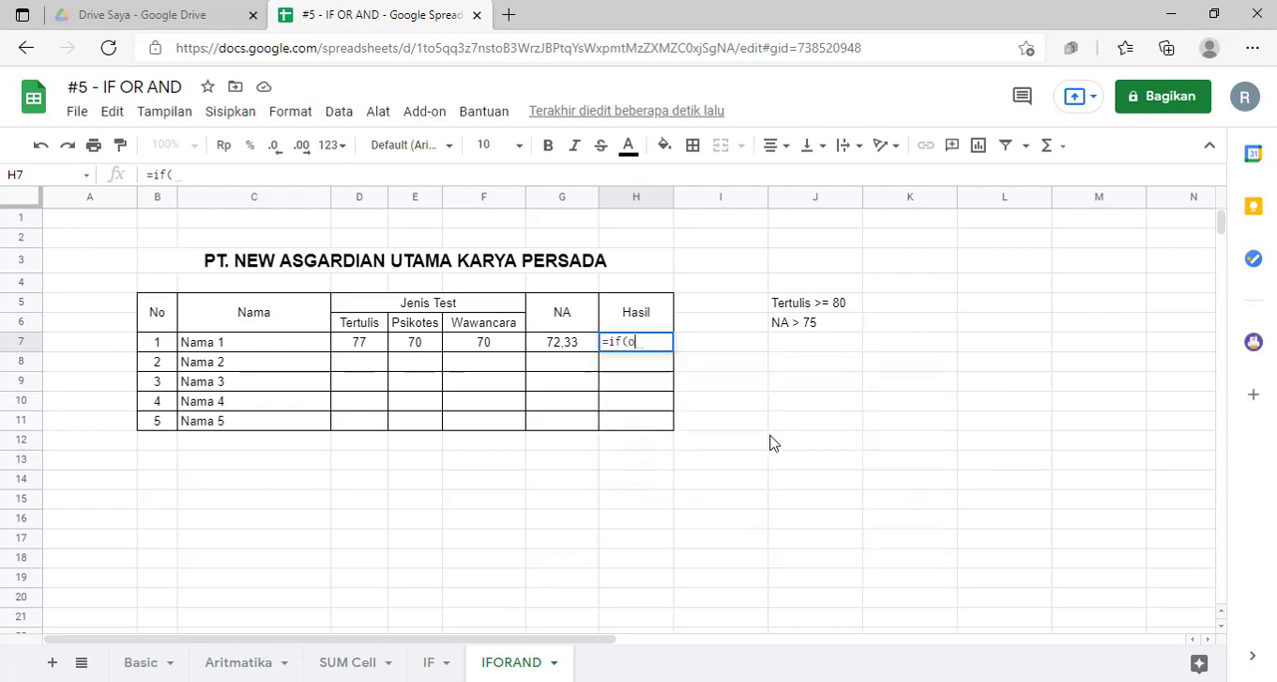
type("or")
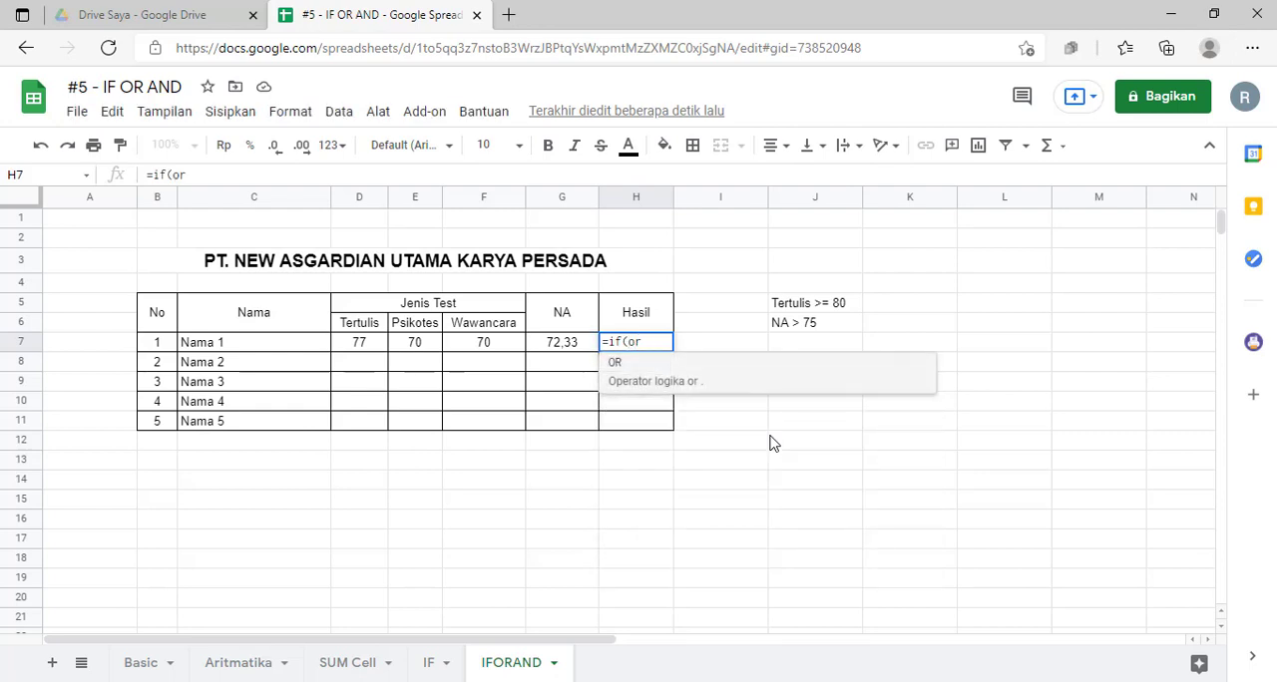
type("(")
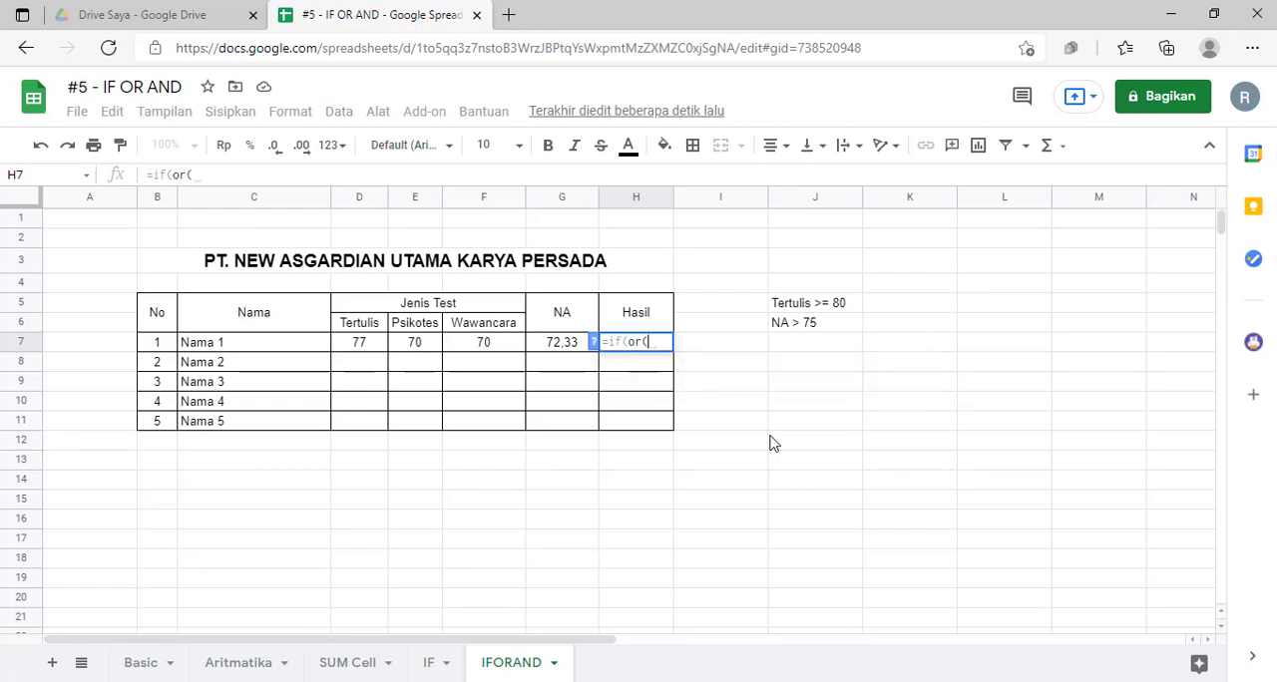
left_click(362, 342)
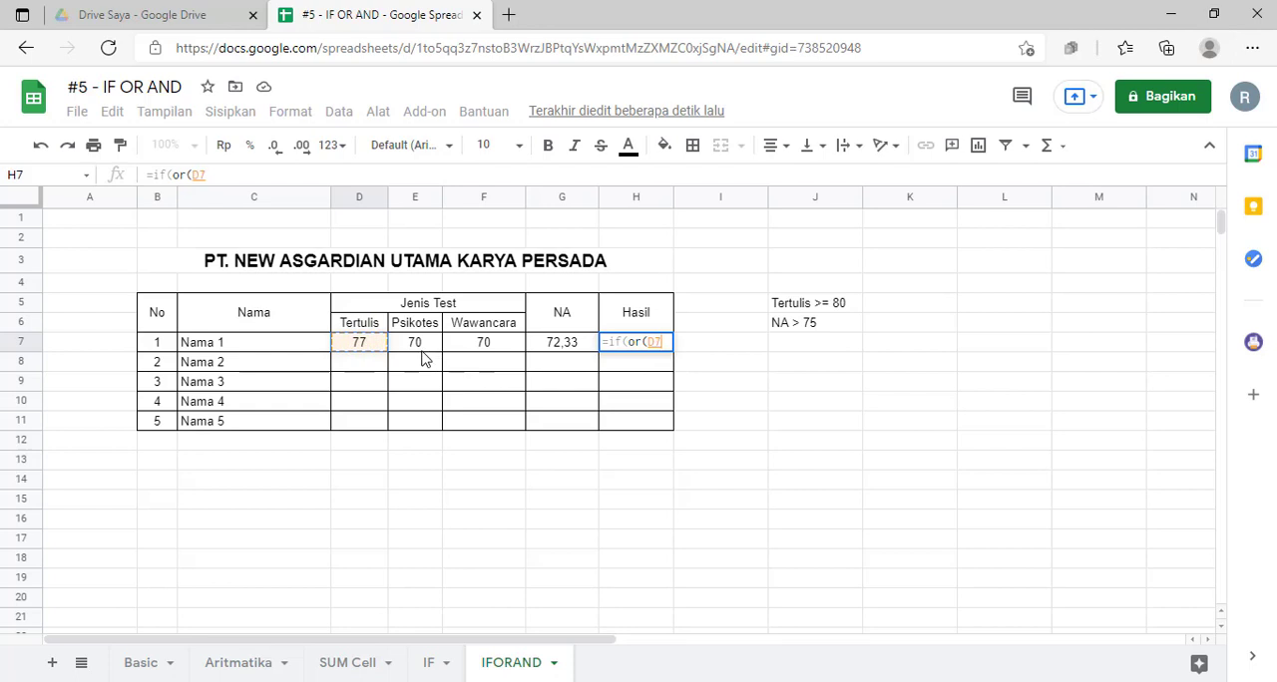
type(">")
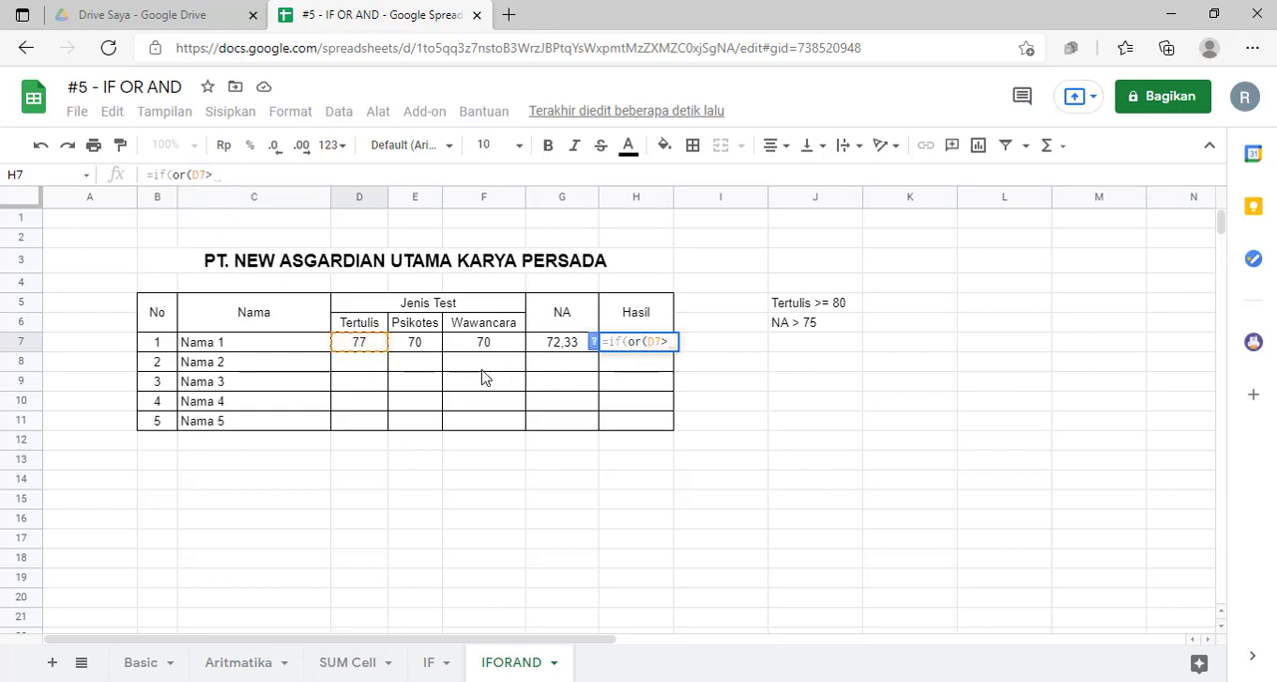
type("=80")
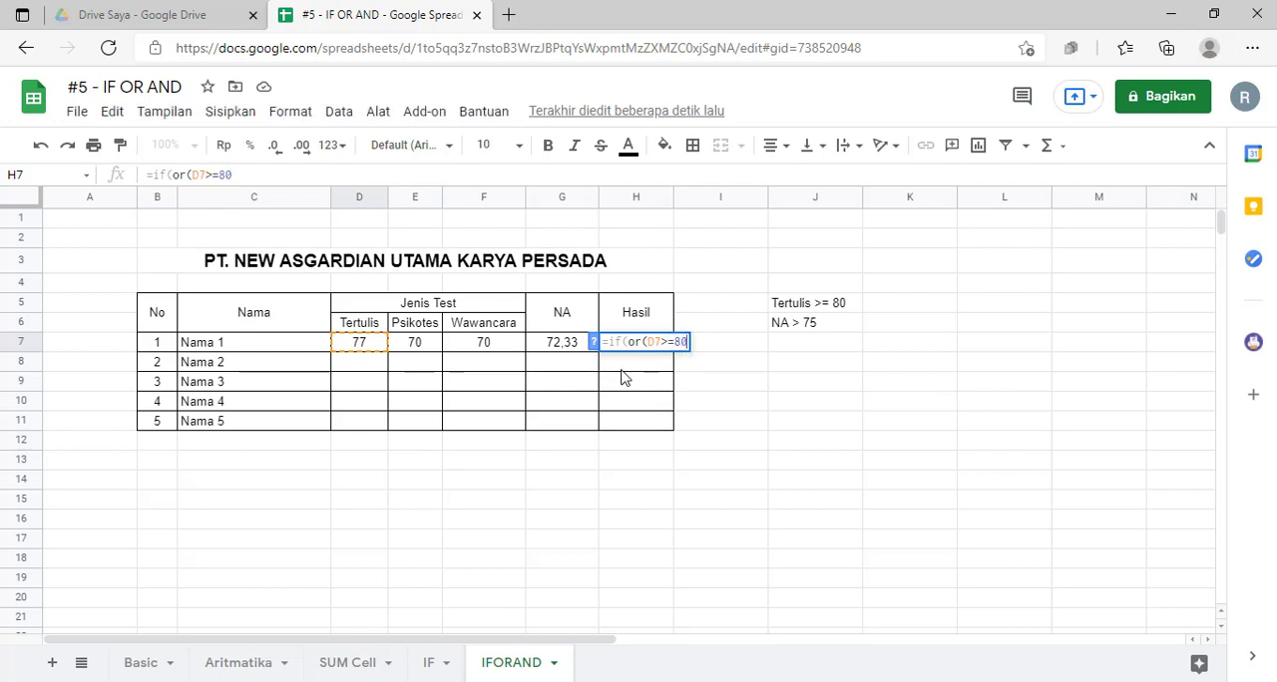
type(";")
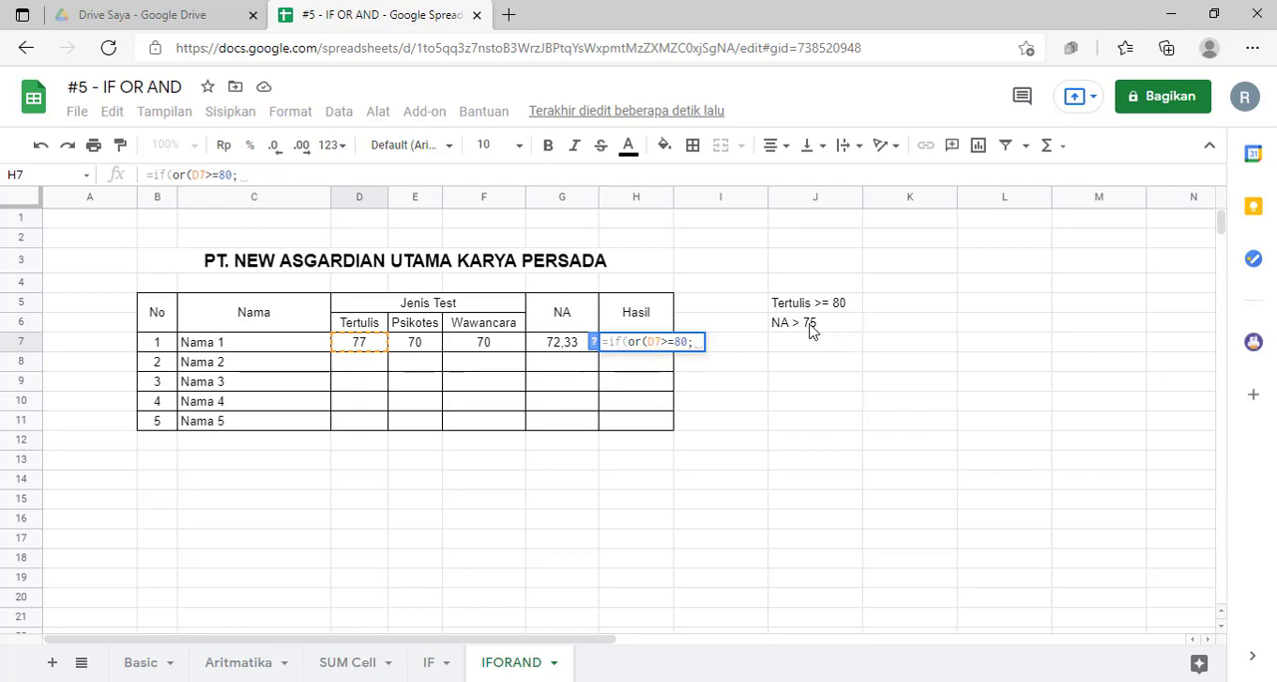
Step: Add G7>75 as the second OR condition in the H7 formula, separated by a semicolon, and close the OR parenthesis
left_click(559, 347)
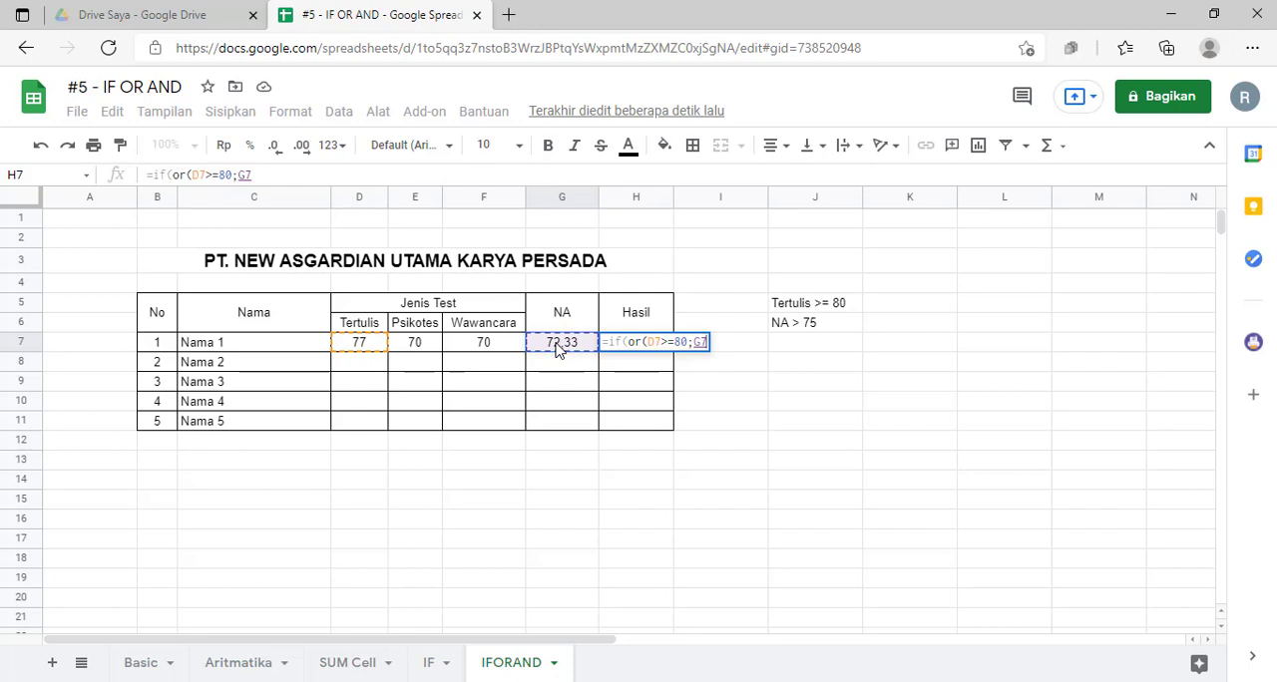
type(">")
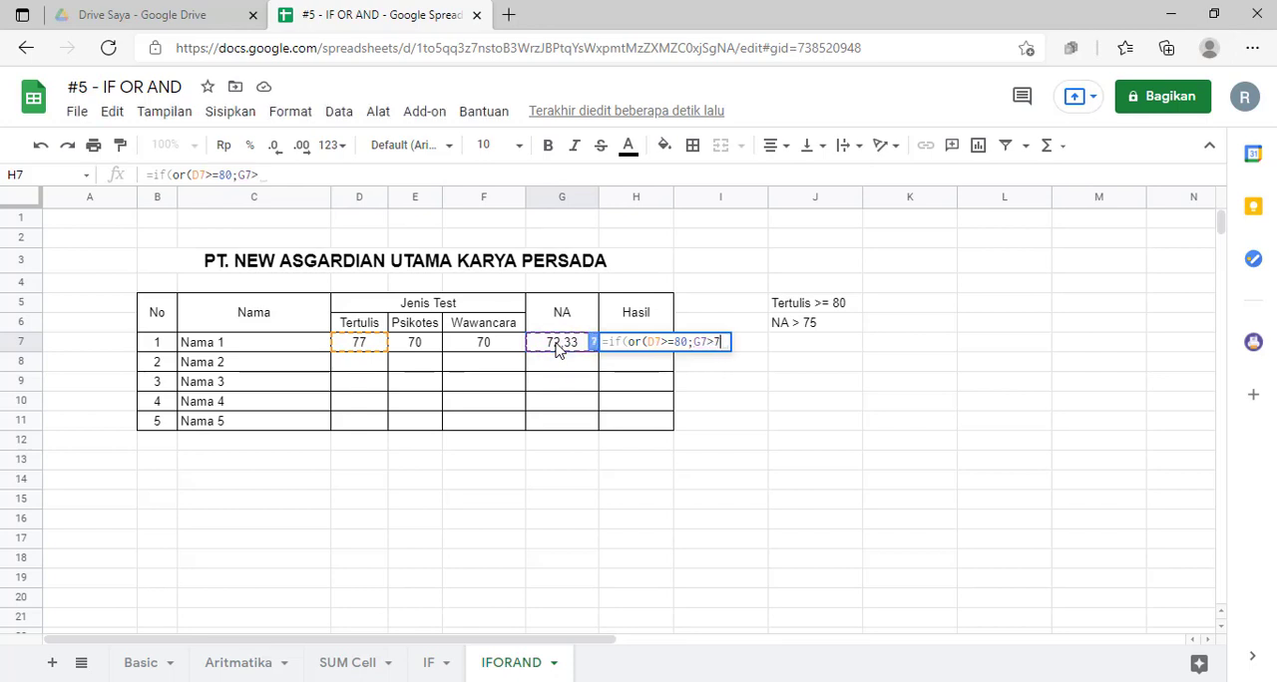
type("75)")
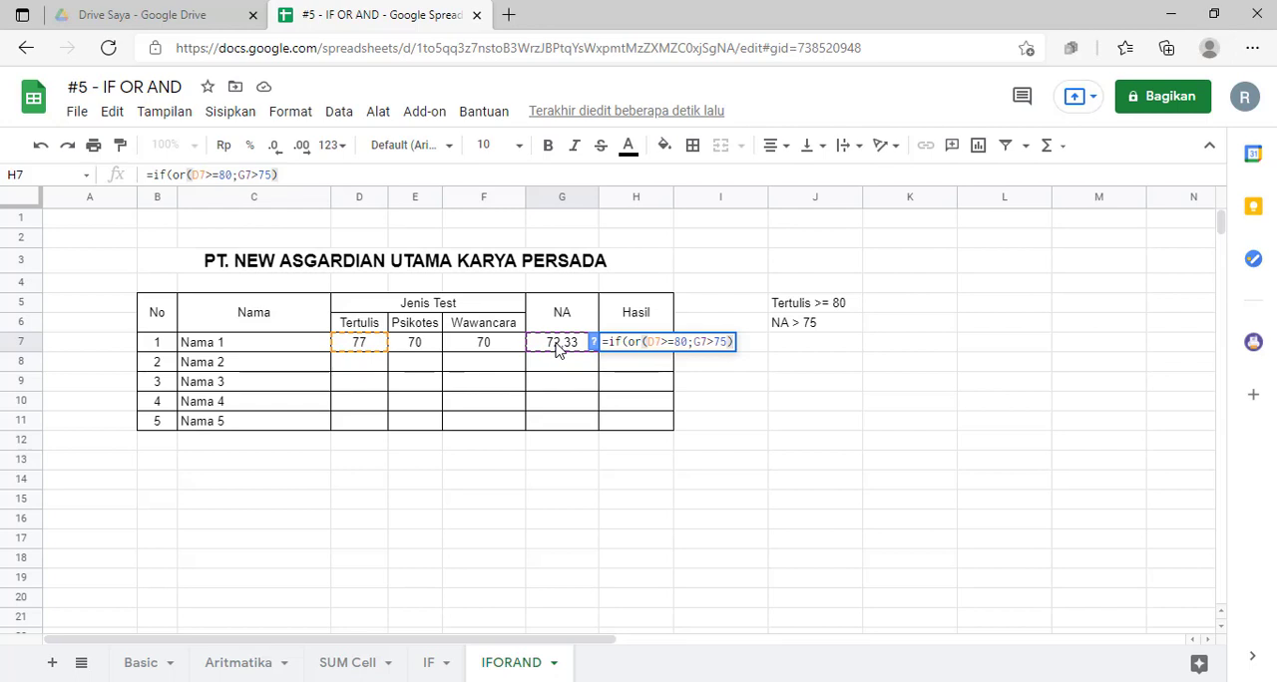
Step: Add "Lulus" as the value-if-true argument of the IF formula in H7, enclosed by semicolon separators
type(";")
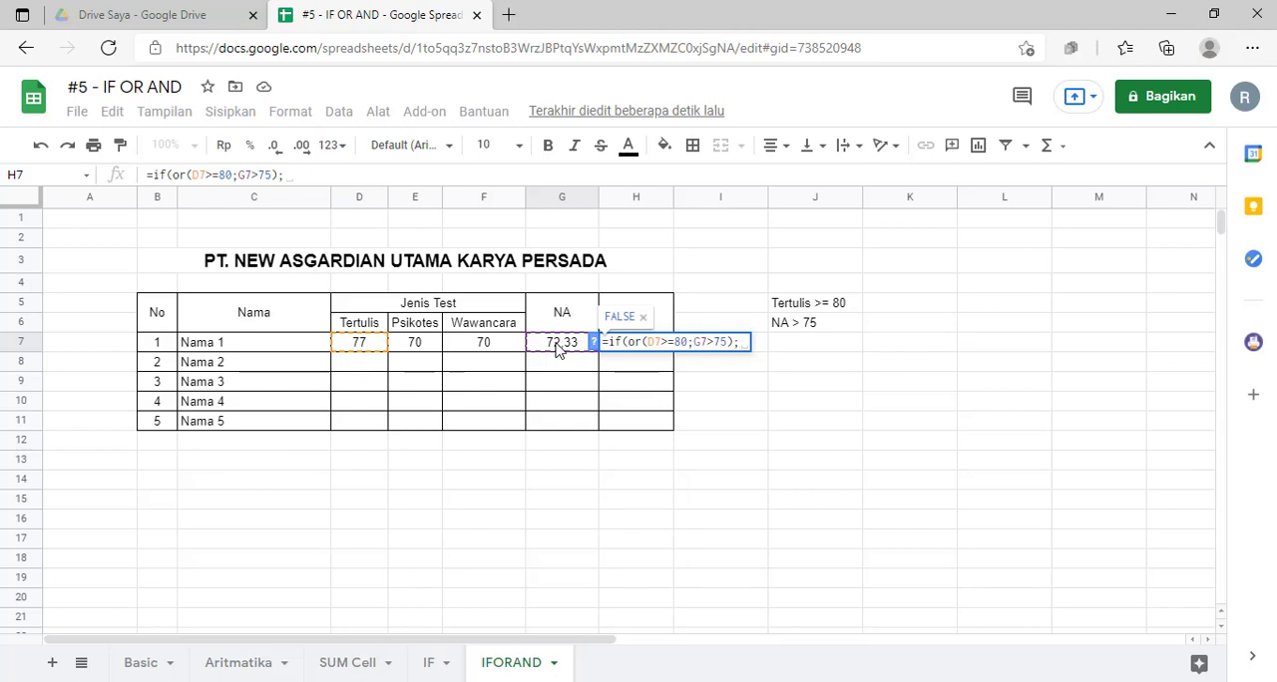
type("\"")
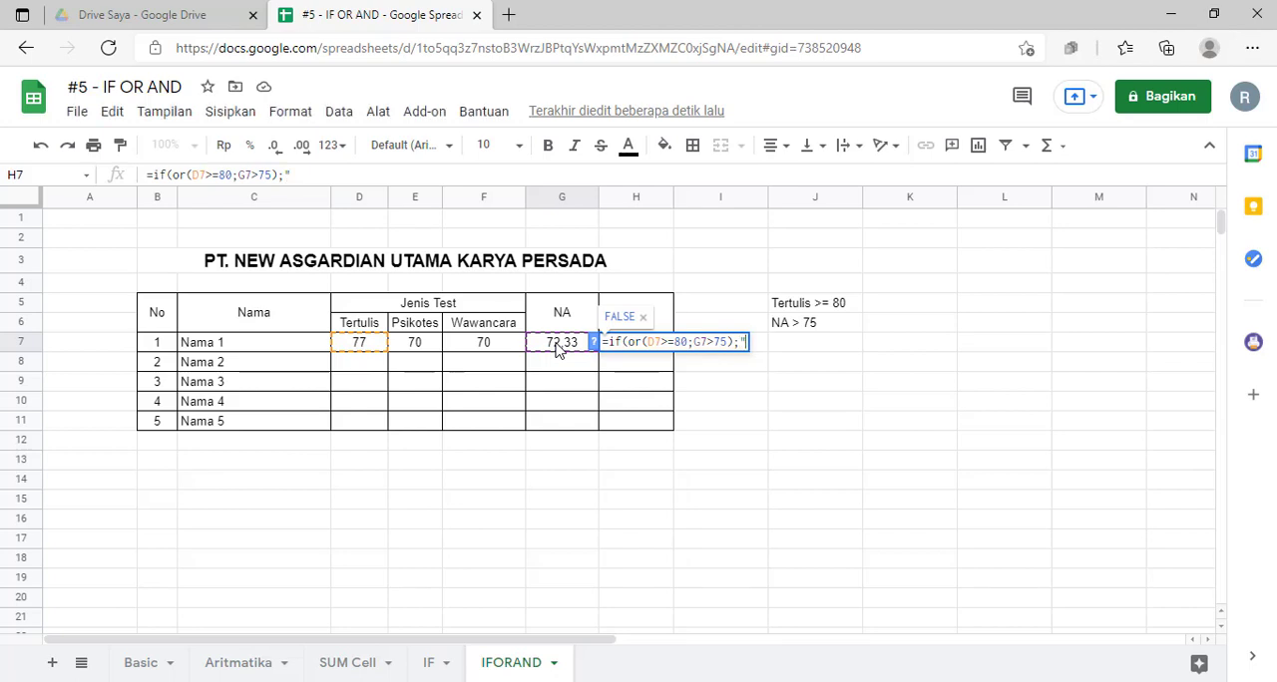
type("Lulus\"")
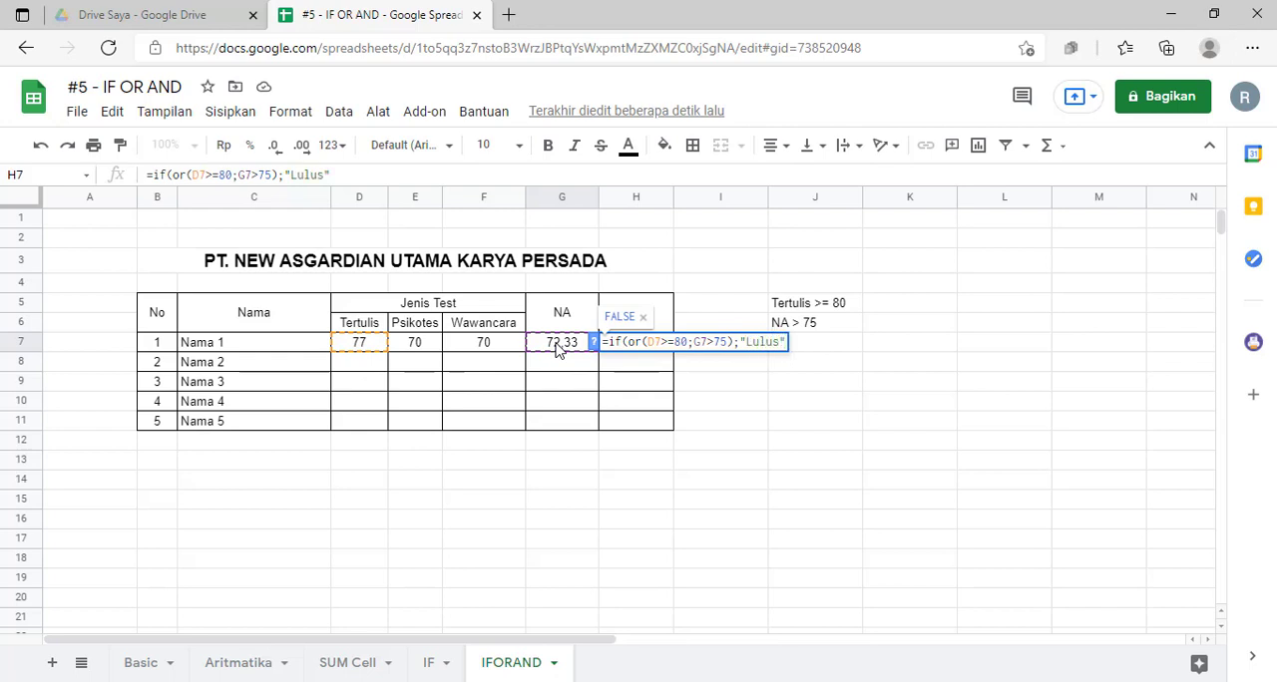
type(";")
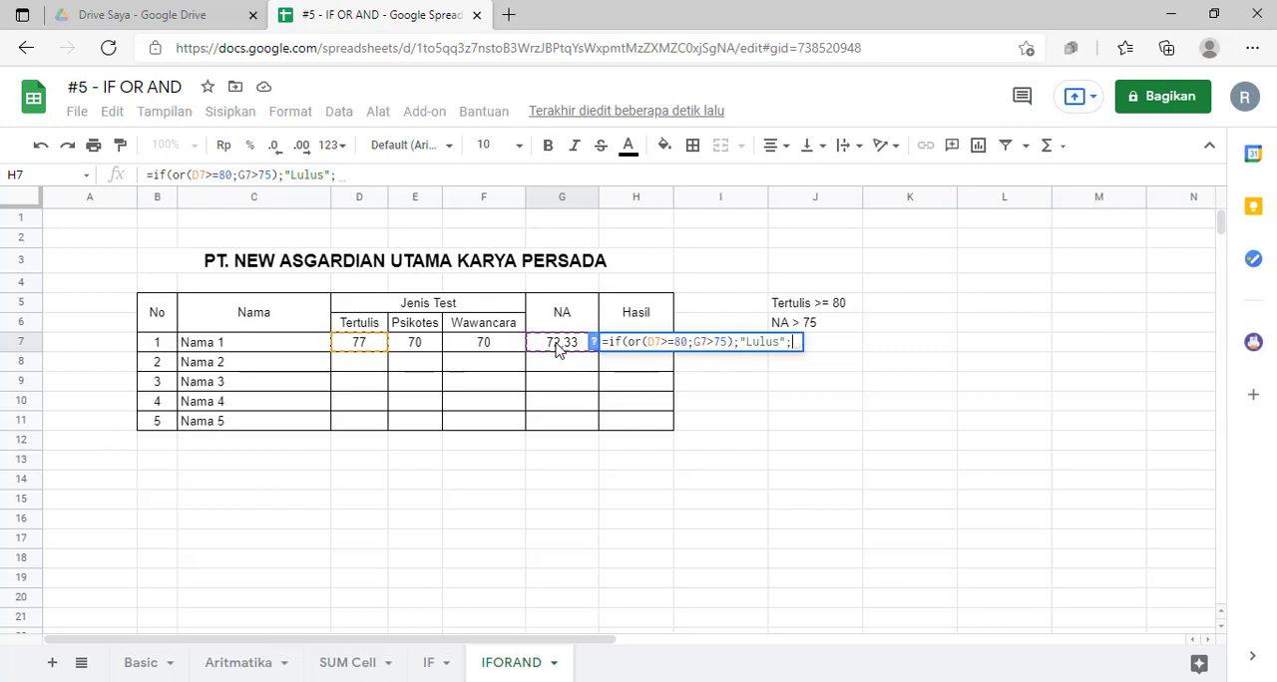
type("\"")
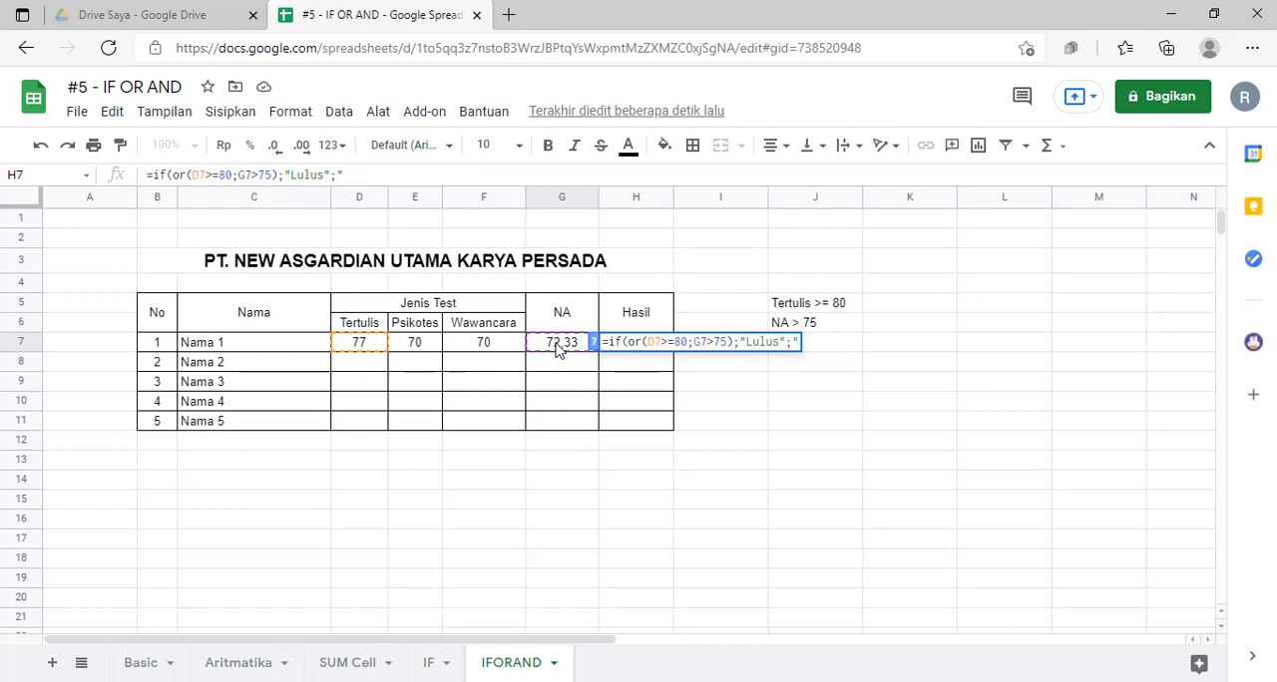
Step: Add "Tidak Lulus" as the value-if-false argument, close the IF parenthesis and enter the H7 formula
type("TIdak L")
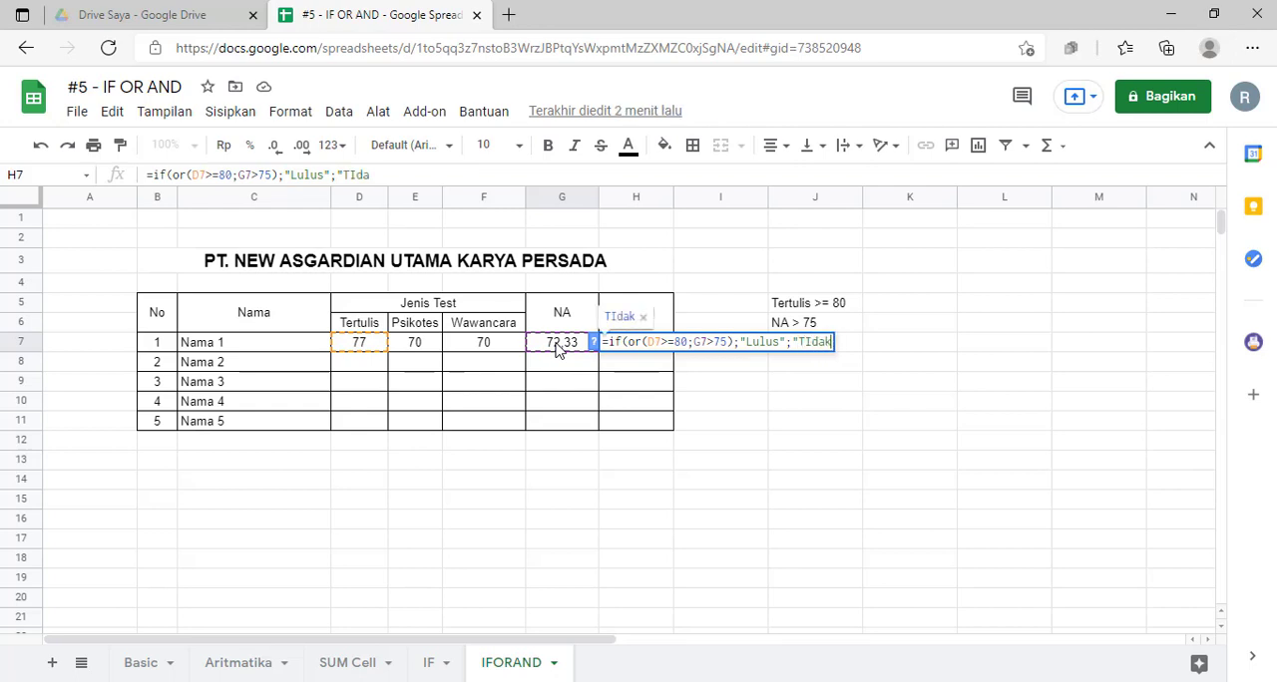
key("BackSpace")
key("BackSpace")
key("BackSpace")
key("BackSpace")
key("BackSpace")
key("BackSpace")
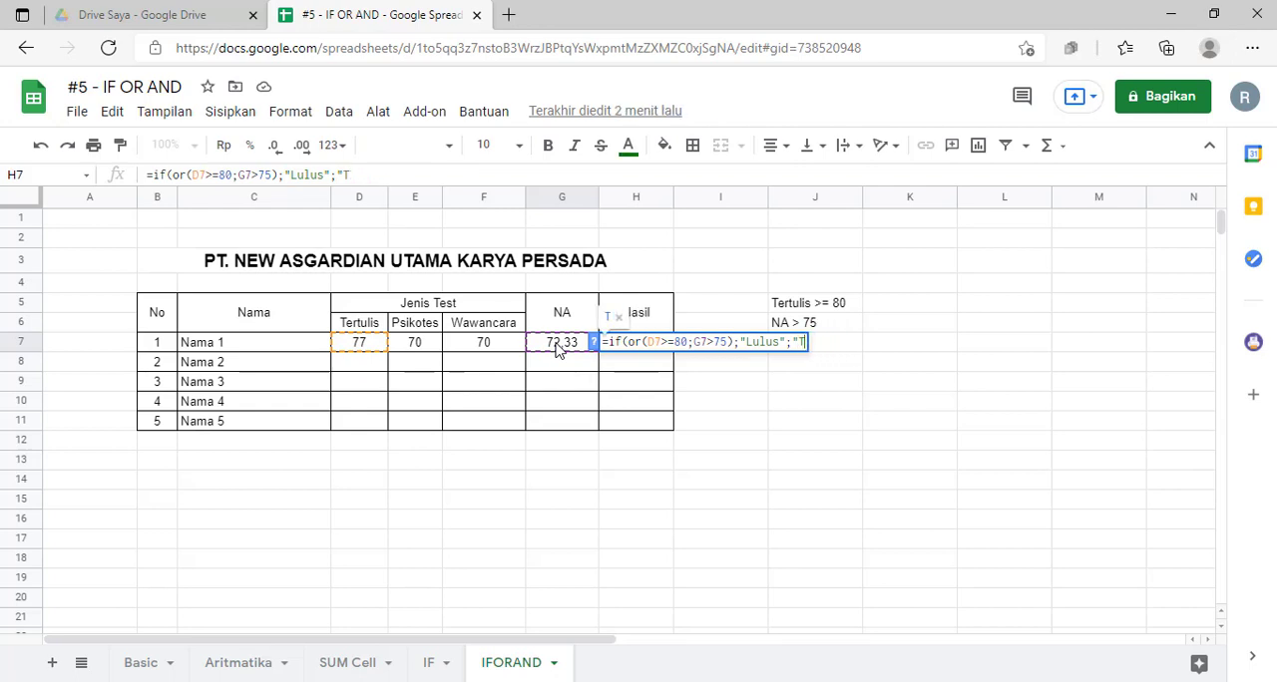
type("idak Lulus\"")
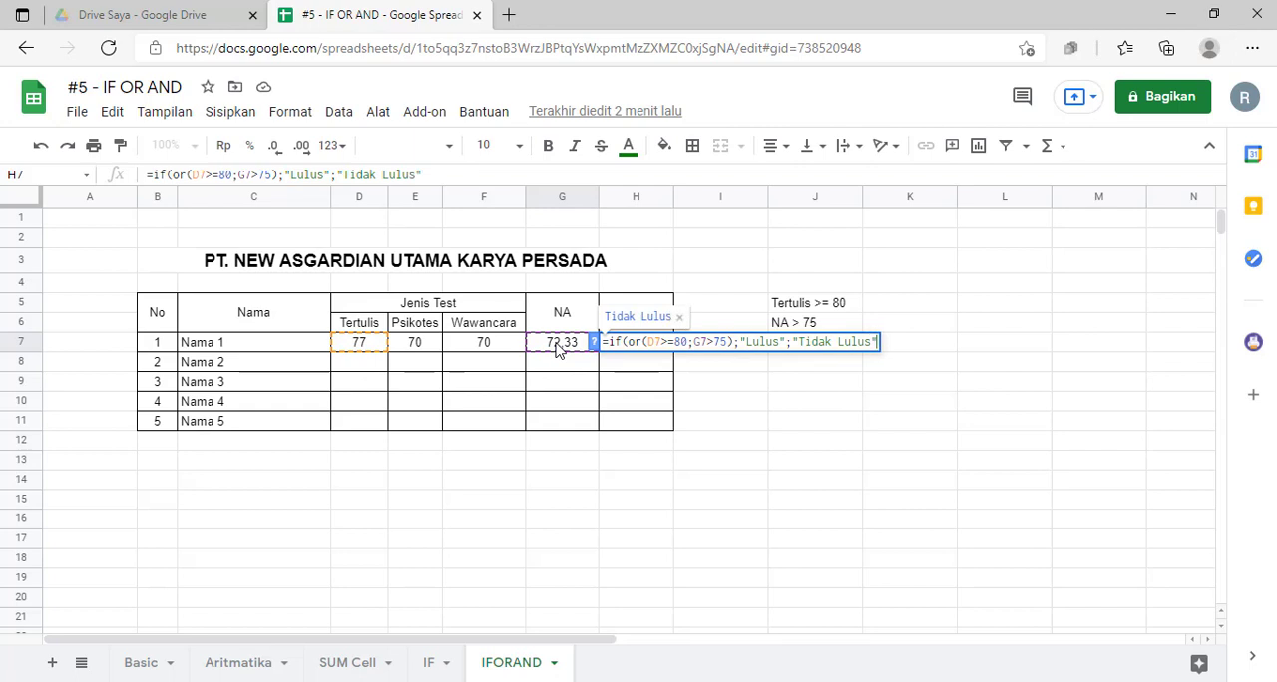
type(")")
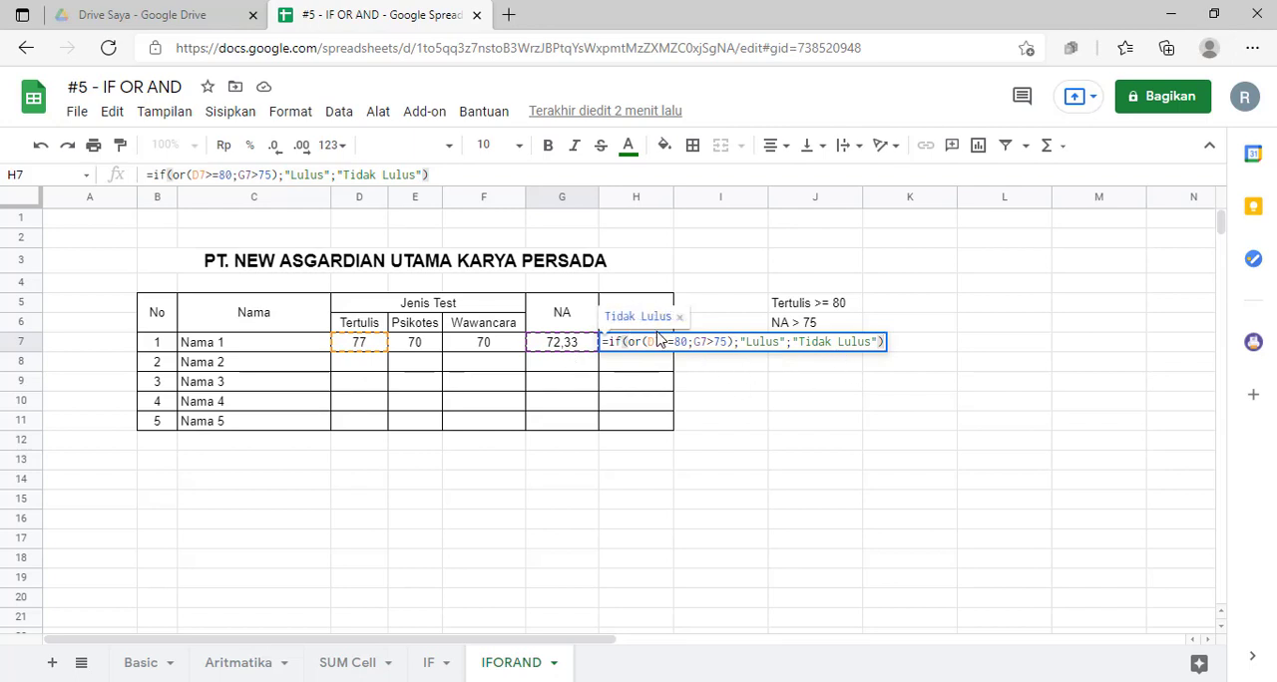
key("Return")
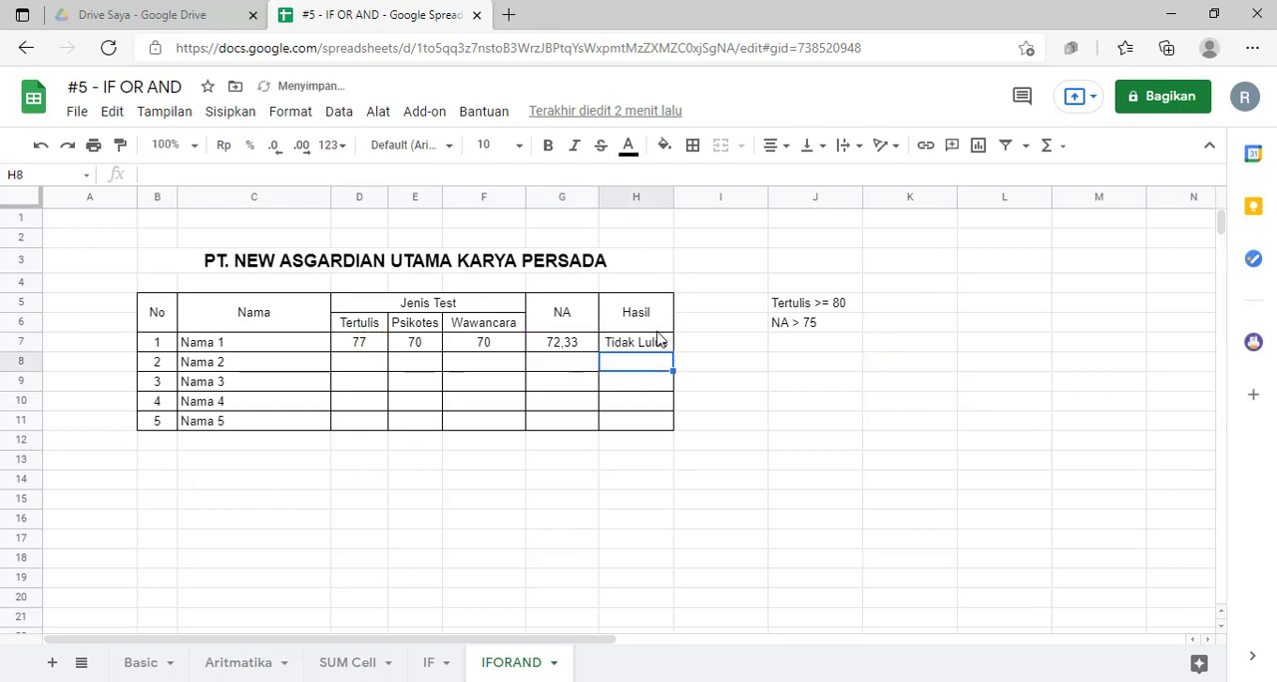
Step: Review the H7 result against the Tertulis criterion, and set Nama 1's Tertulis score in D7 to 80
left_click(707, 449)
left_click(634, 343)
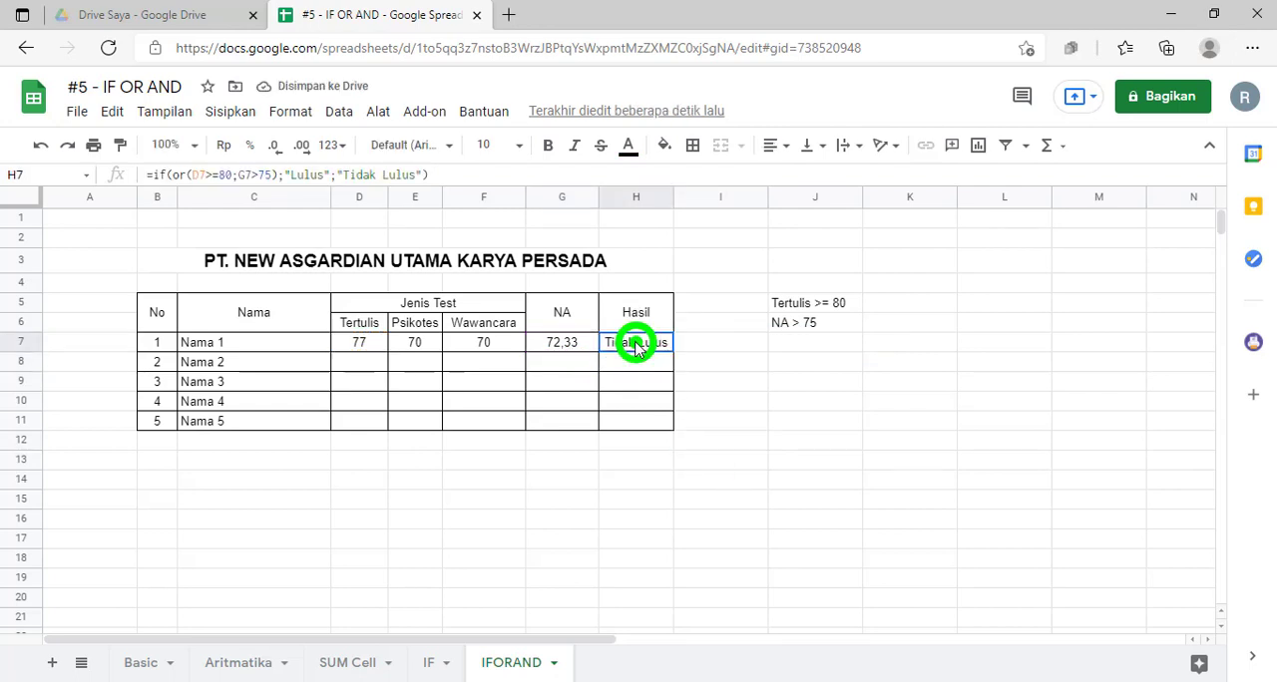
left_click(816, 302)
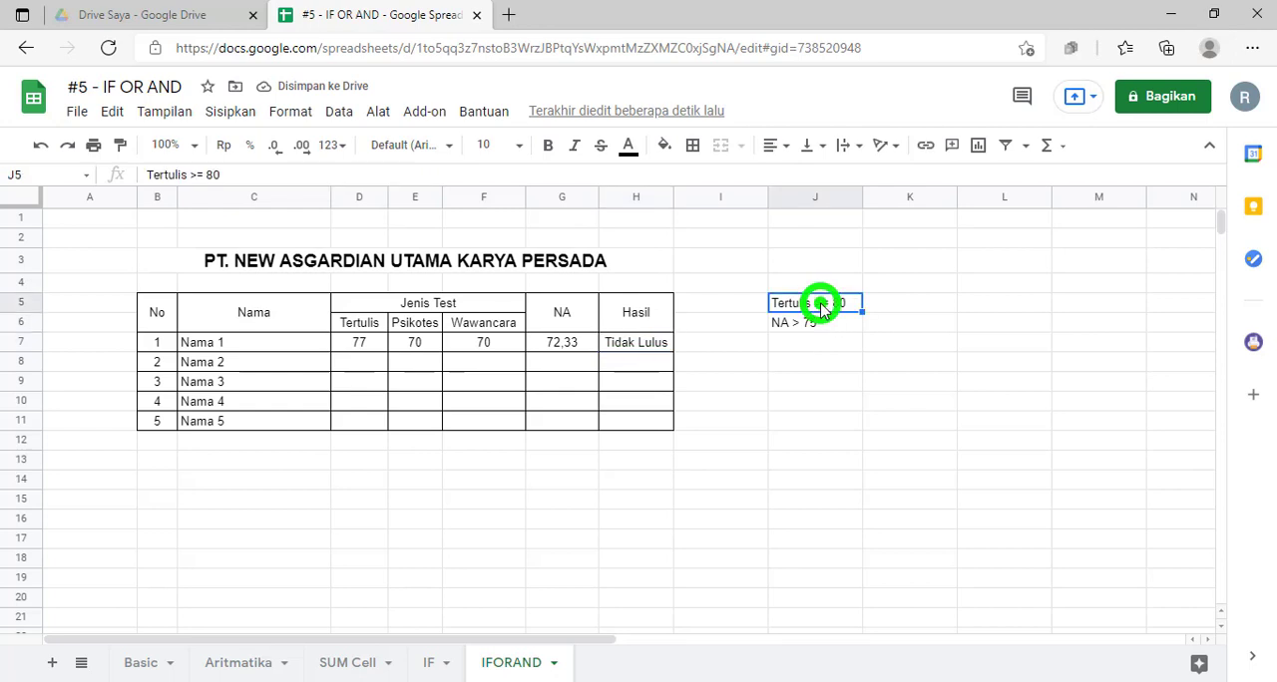
left_click(365, 347)
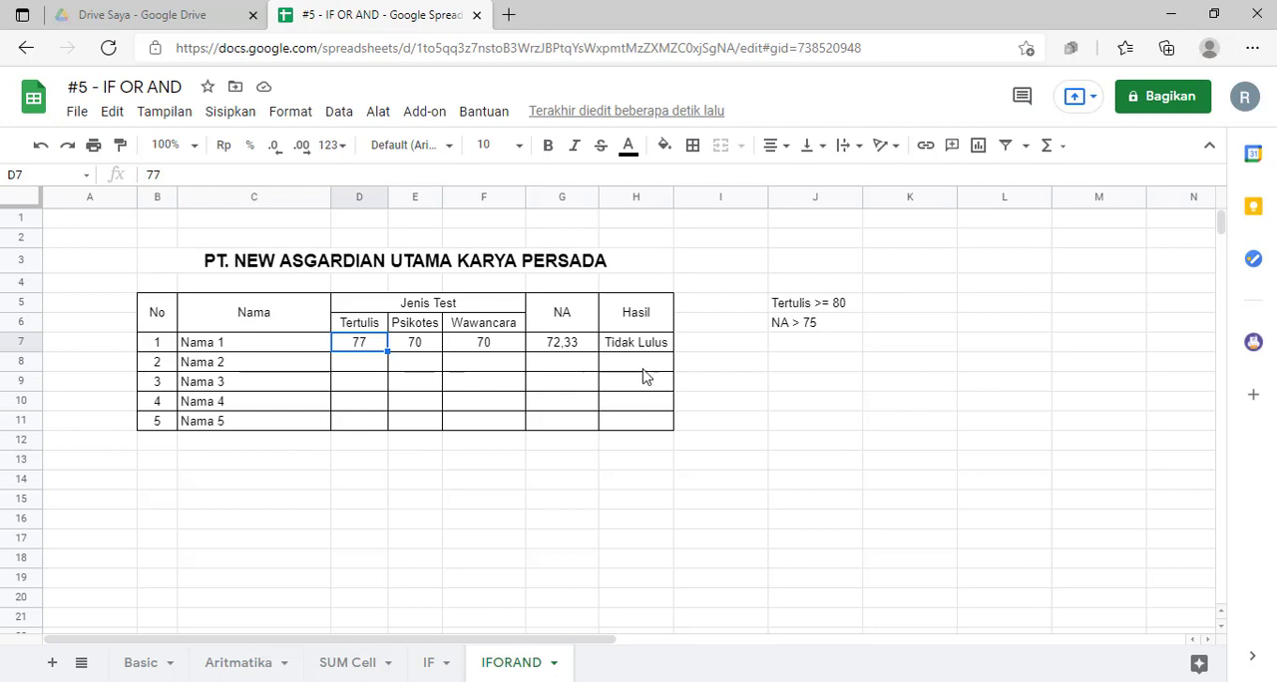
left_click(381, 366)
left_click(375, 349)
type("80")
key("Return")
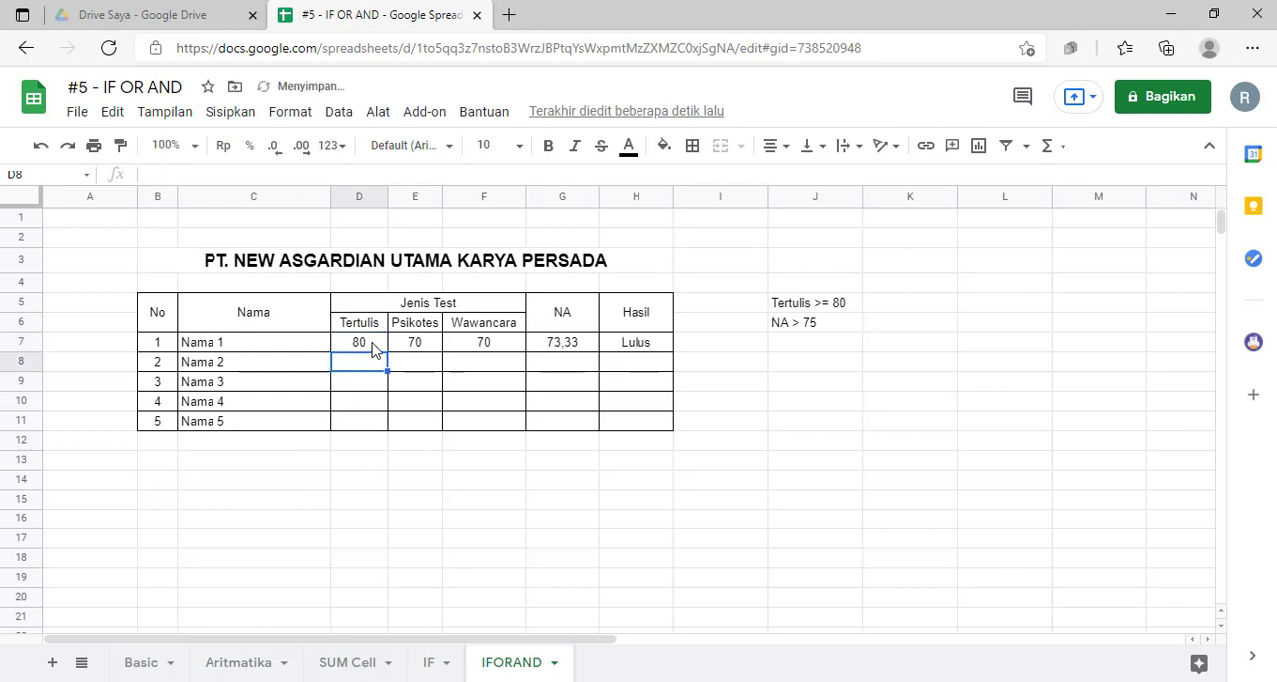
Step: Compare Nama 1's Tertulis score and Hasil formula with the passing criteria beside the table
left_click(371, 344)
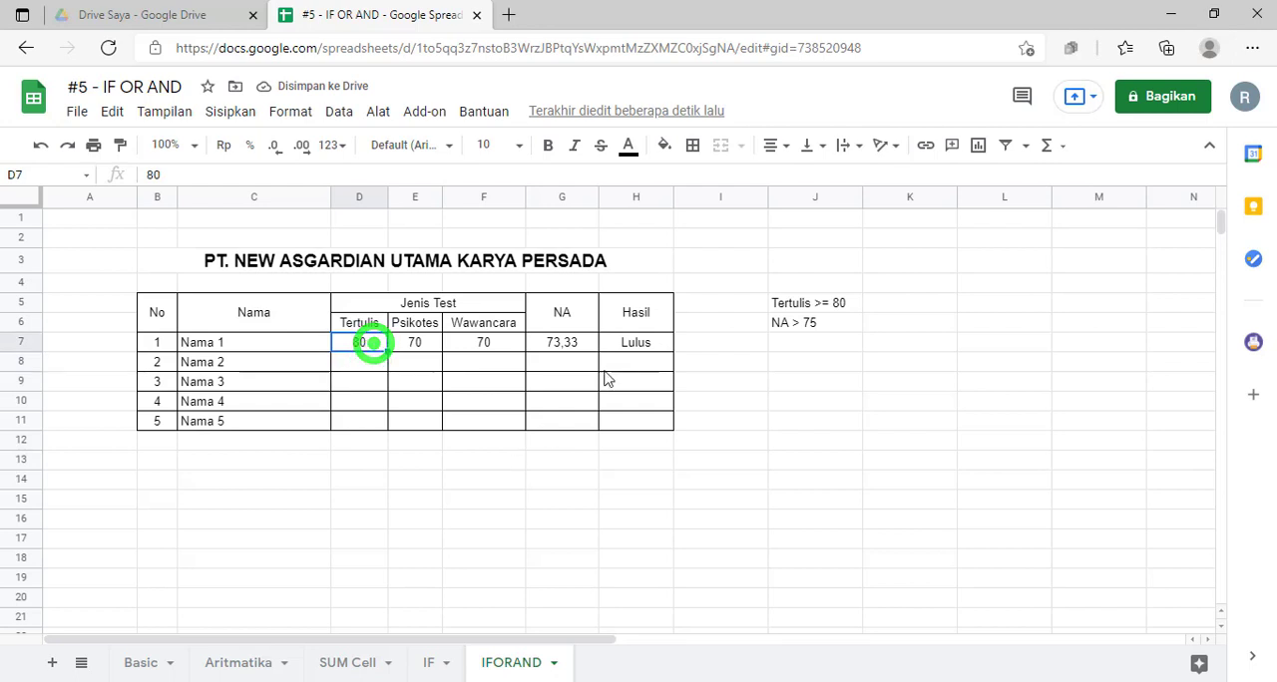
left_click(623, 346)
left_click(803, 332)
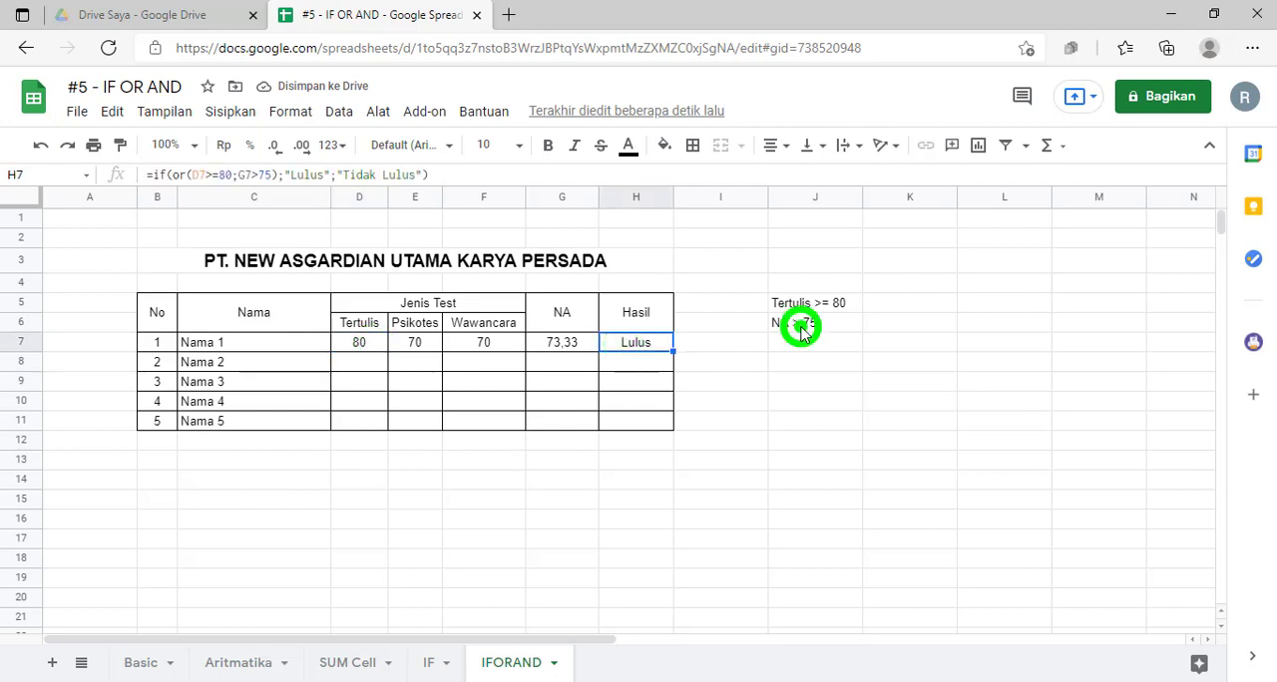
left_click(777, 398)
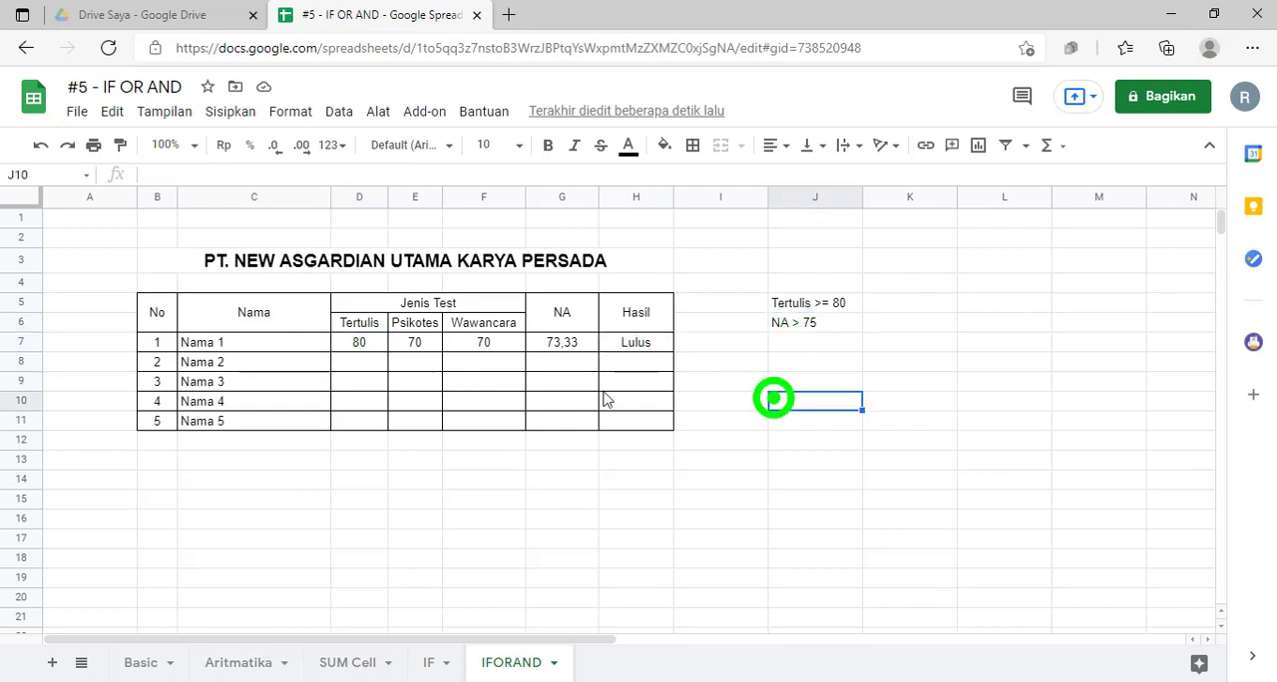
left_click(363, 343)
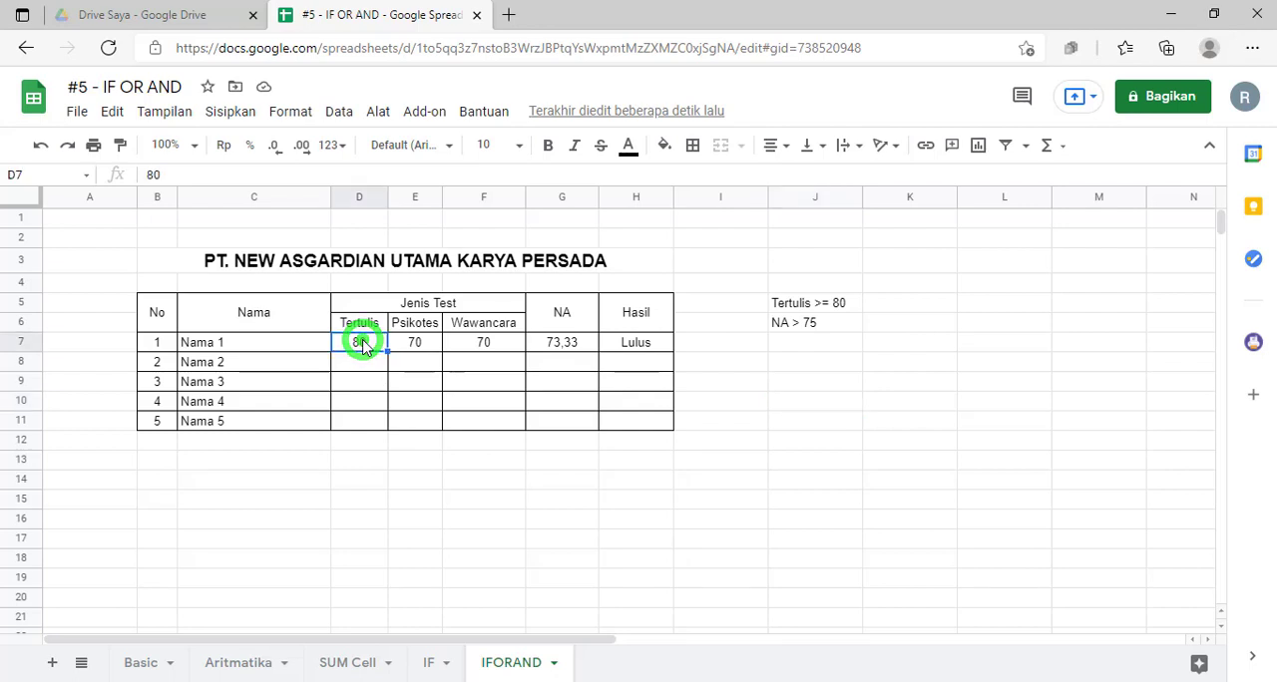
Step: Fill the NA and Hasil formulas in G7:H7 down through row 11 for the remaining applicants
left_click(567, 346)
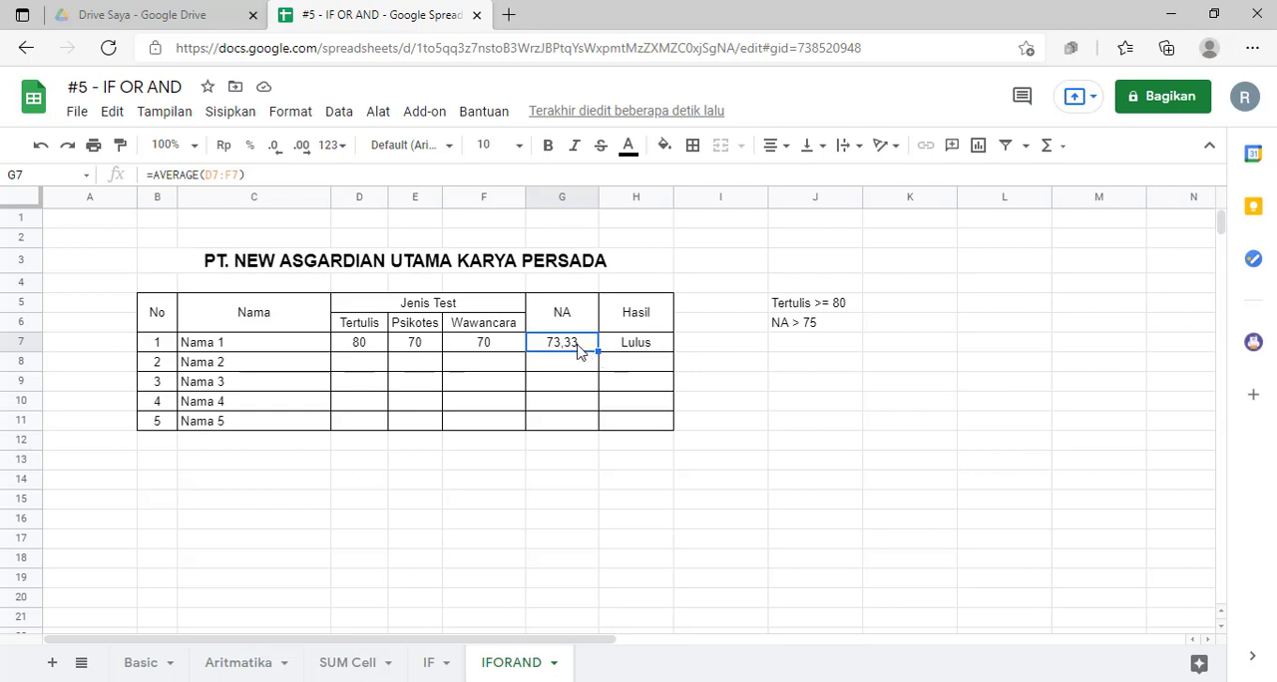
left_click_drag(577, 343, 672, 428)
left_click(658, 389)
left_click(623, 460)
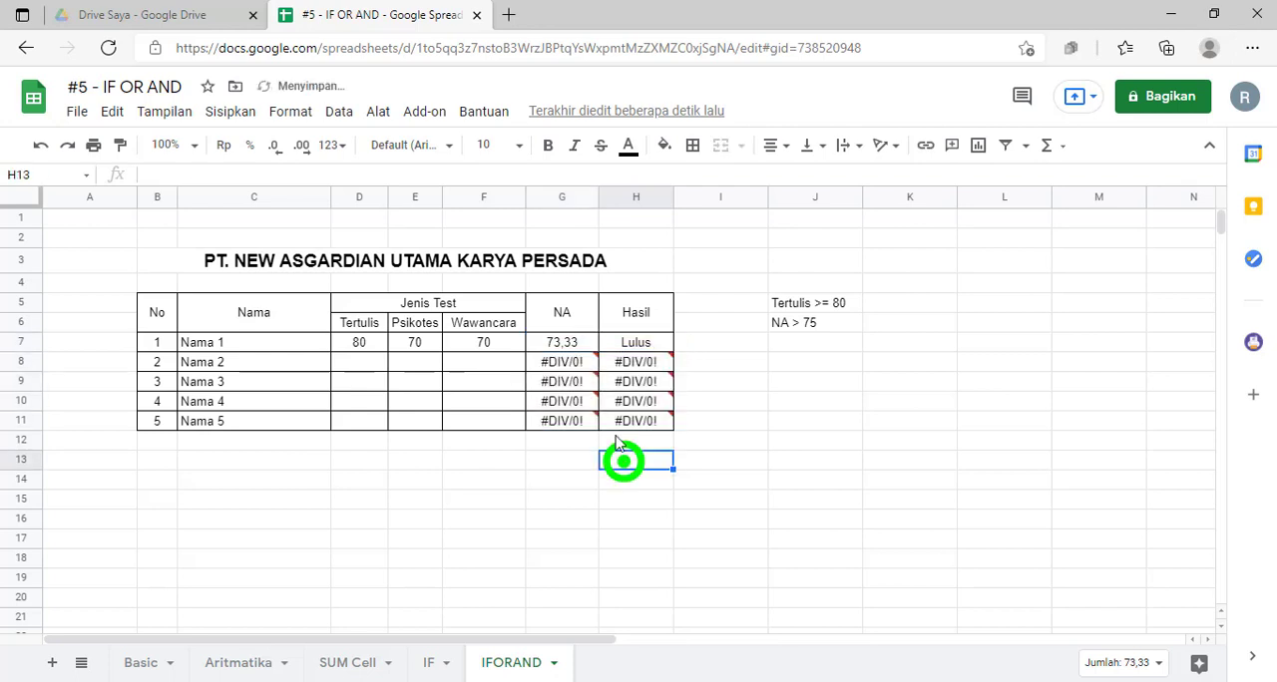
Step: Examine the filled NA and Hasil cells together with the empty score range D8:F11 they depend on
left_click(559, 340)
left_click(633, 380)
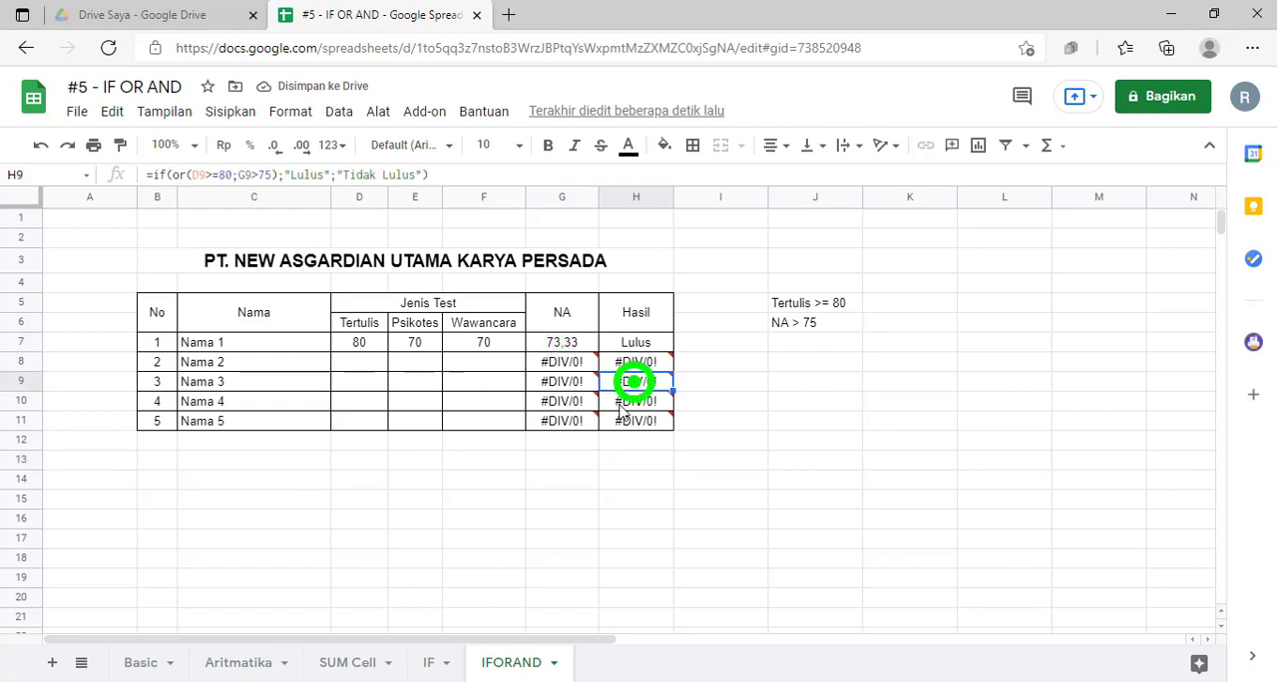
left_click(564, 379)
left_click(558, 450)
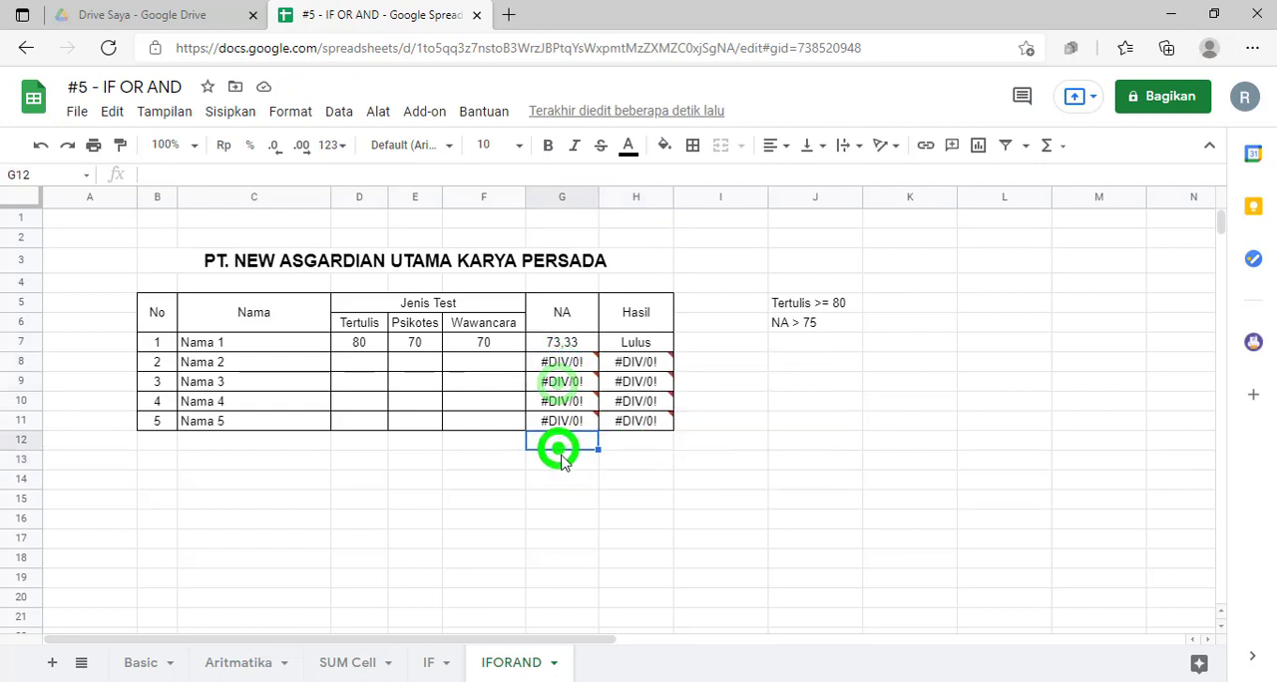
left_click_drag(354, 361, 499, 424)
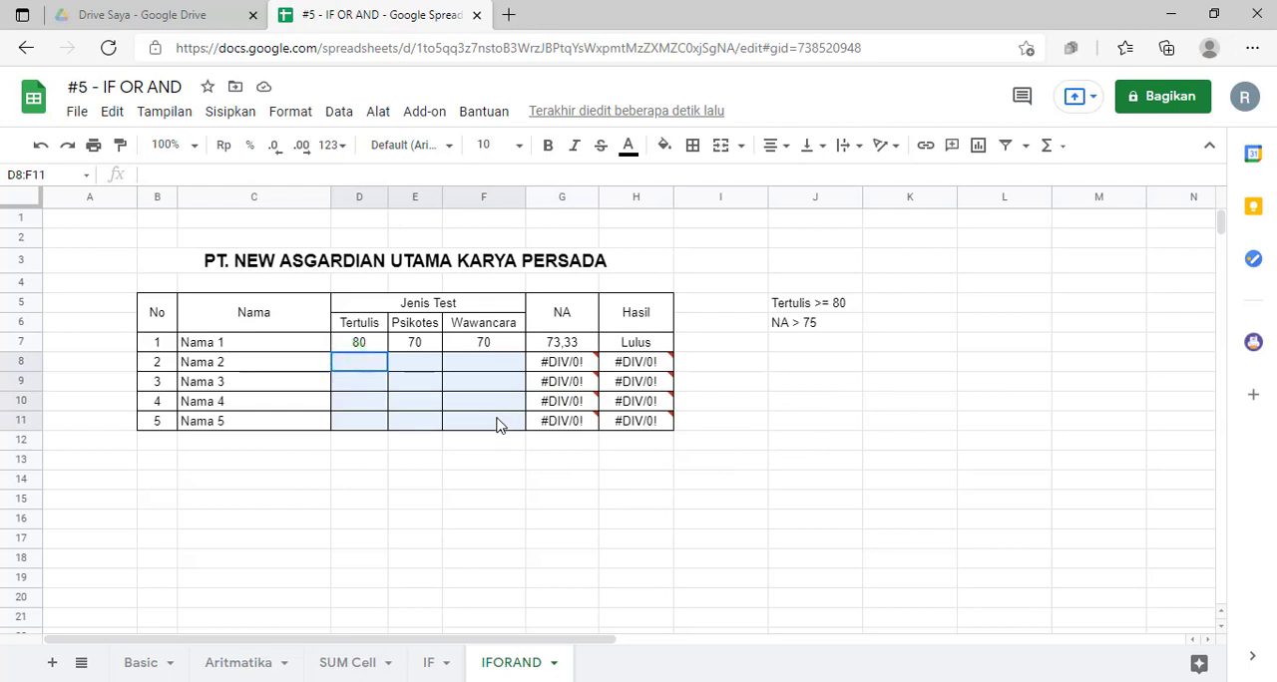
Step: Enter 0 for Nama 2's Tertulis, Psikotes and Wawancara scores in D8:F8
left_click(367, 367)
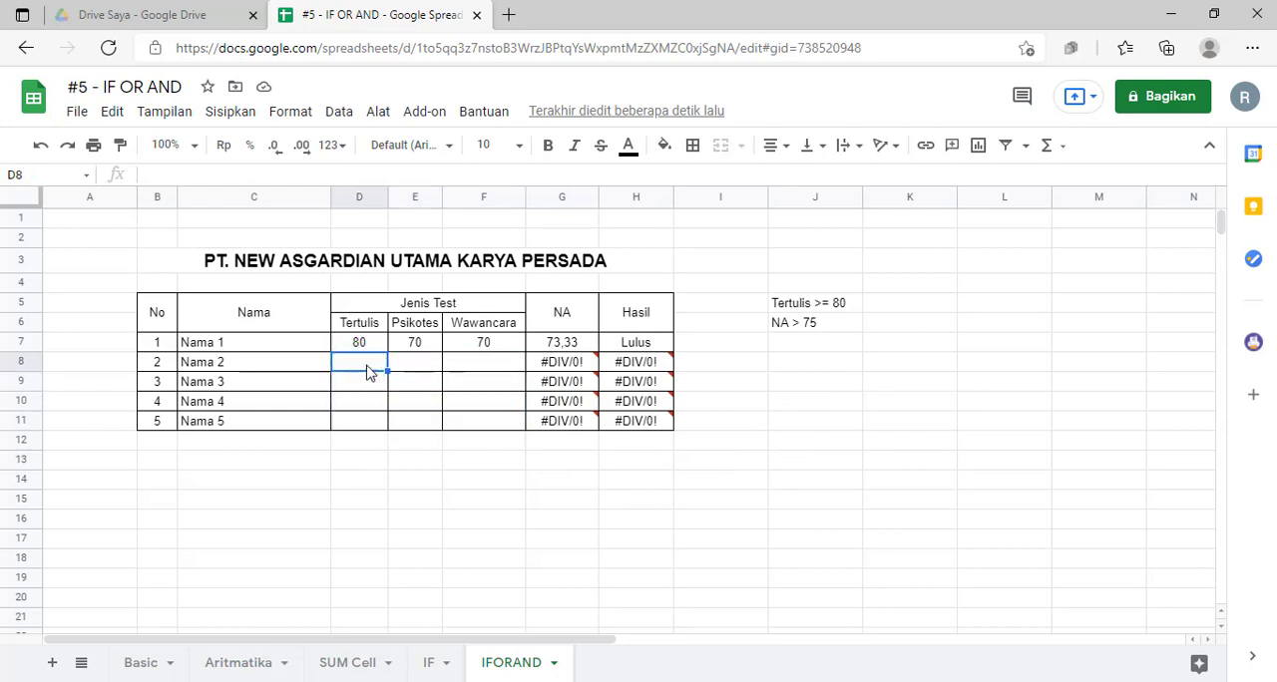
type("0")
key("Tab")
type("0")
key("Tab")
type("0")
key("Return")
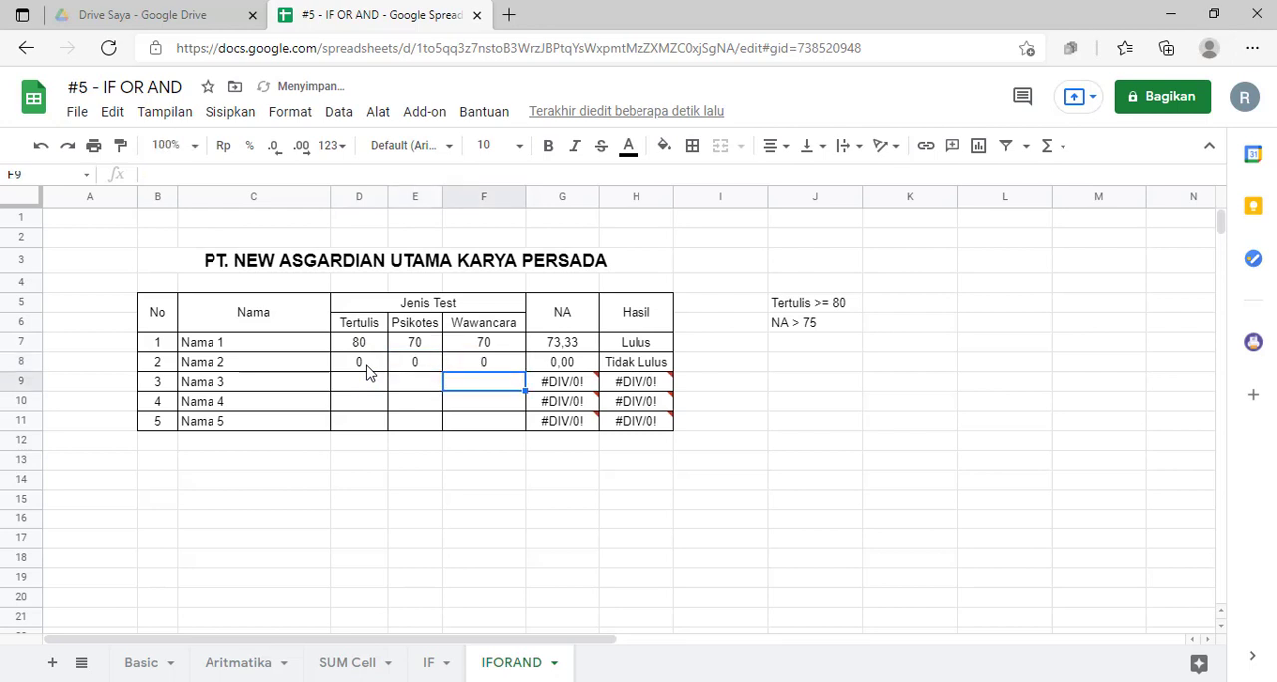
Step: Check Nama 2's NA formula, and fill Nama 1's scores in D7:F7 down into row 8
key("Left")
key("Left")
key("Right")
key("Right")
key("Right")
key("Right")
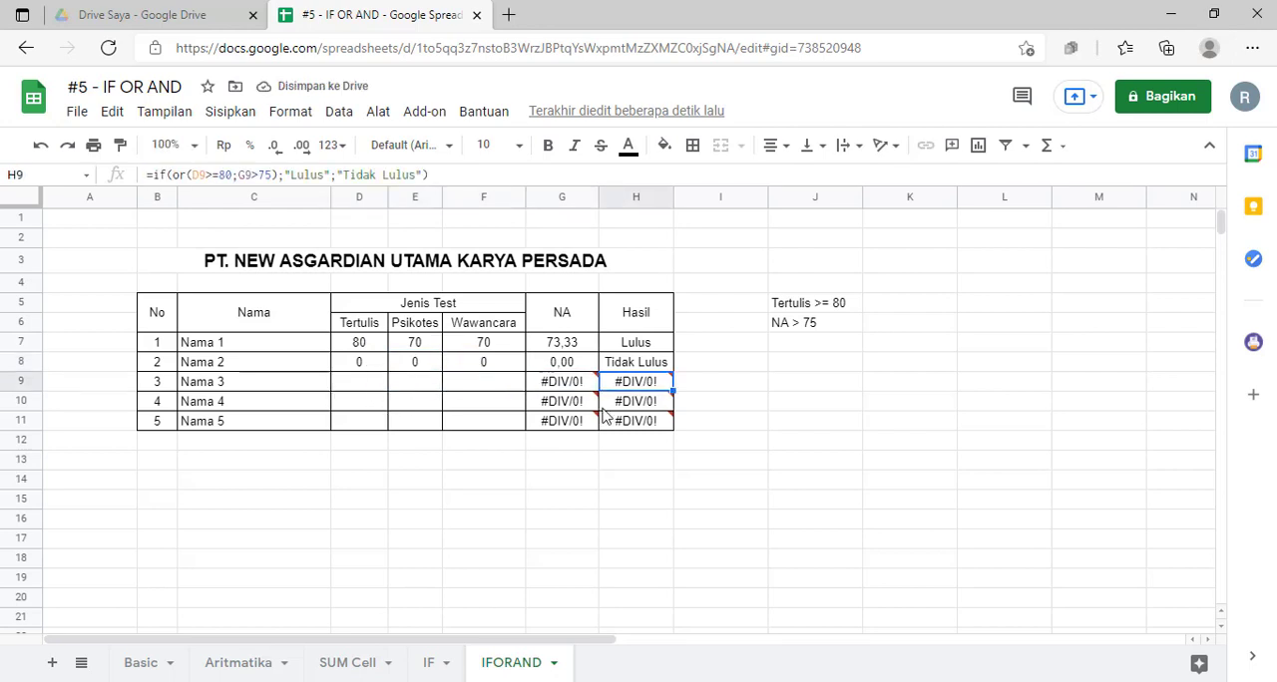
left_click(574, 371)
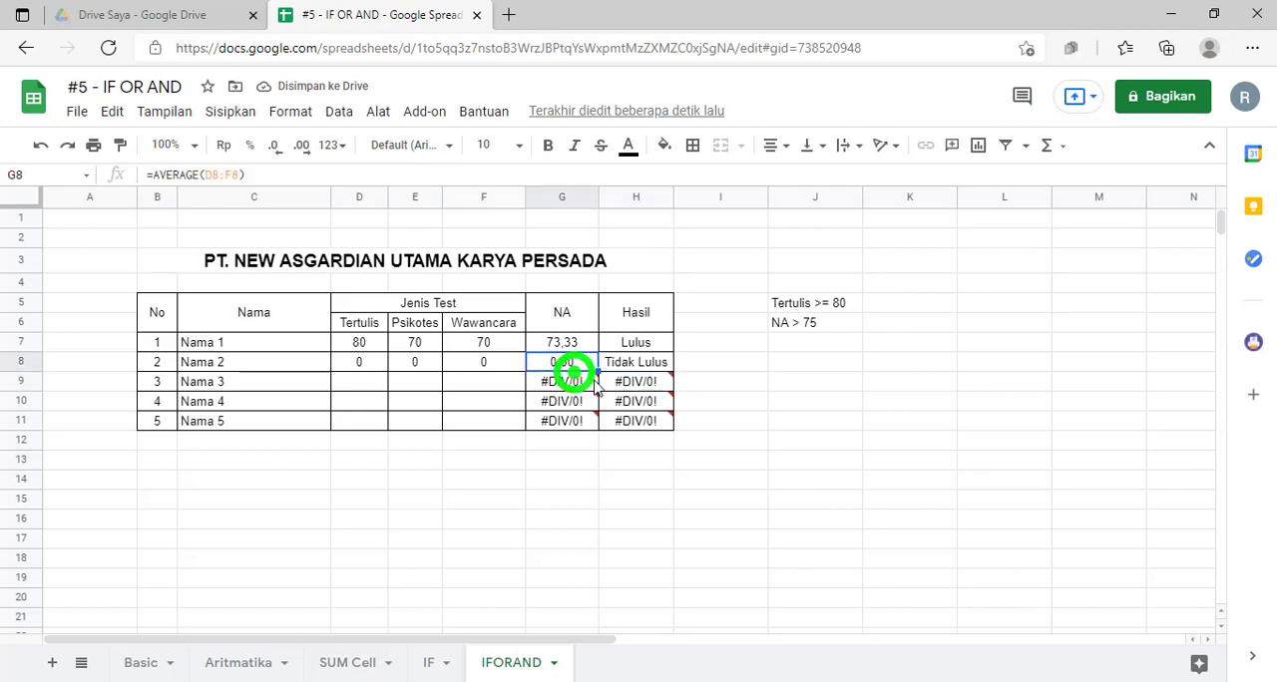
left_click(355, 365)
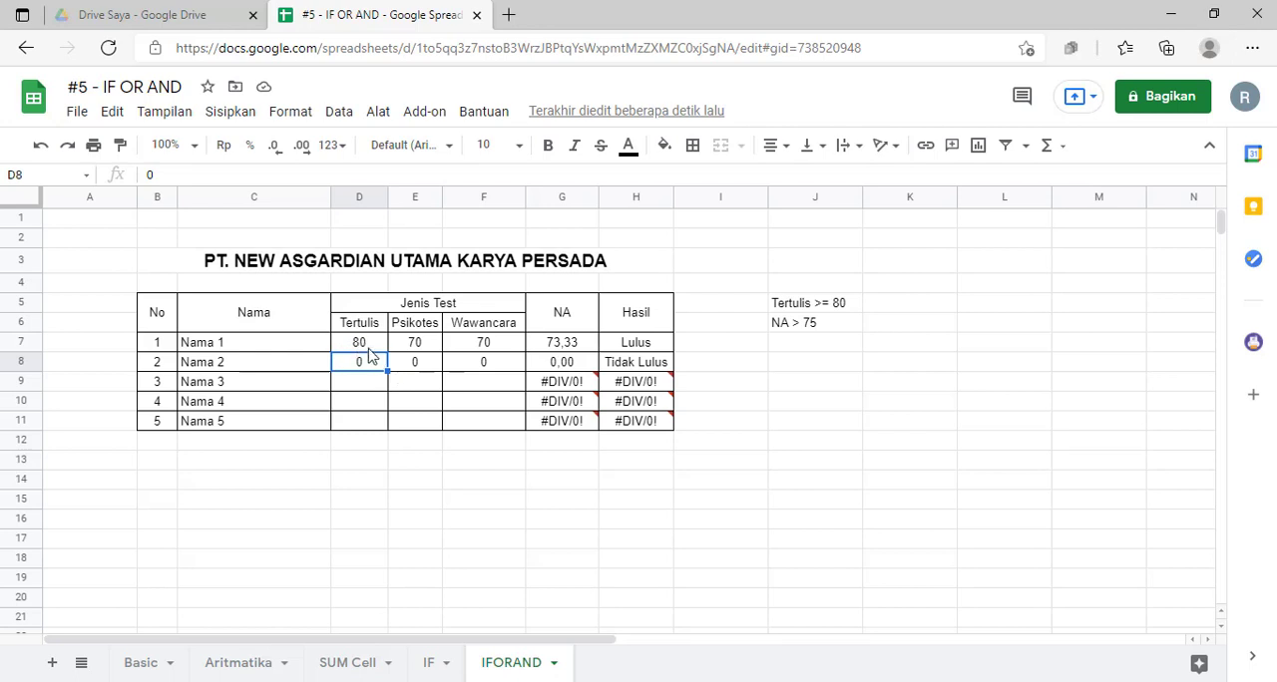
left_click_drag(358, 344, 521, 365)
left_click(490, 411)
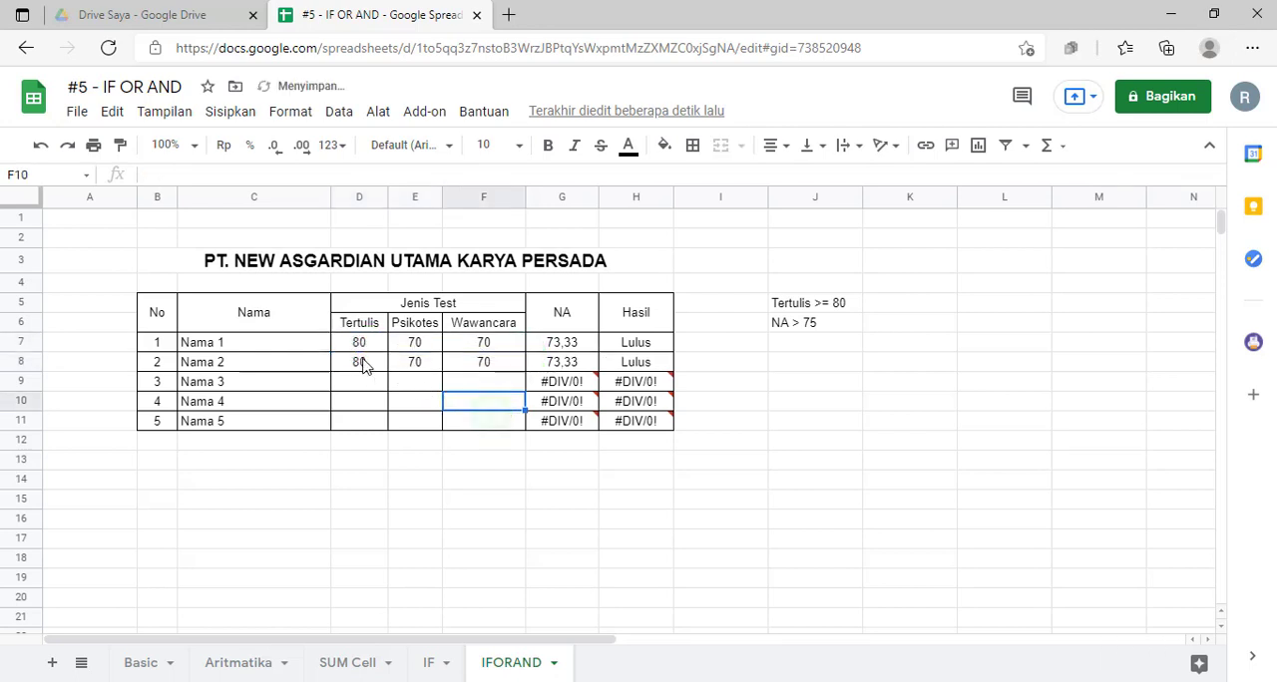
Step: Set Nama 2's scores in row 8 to Tertulis 70, Psikotes 85 and Wawancara 85
left_click(359, 364)
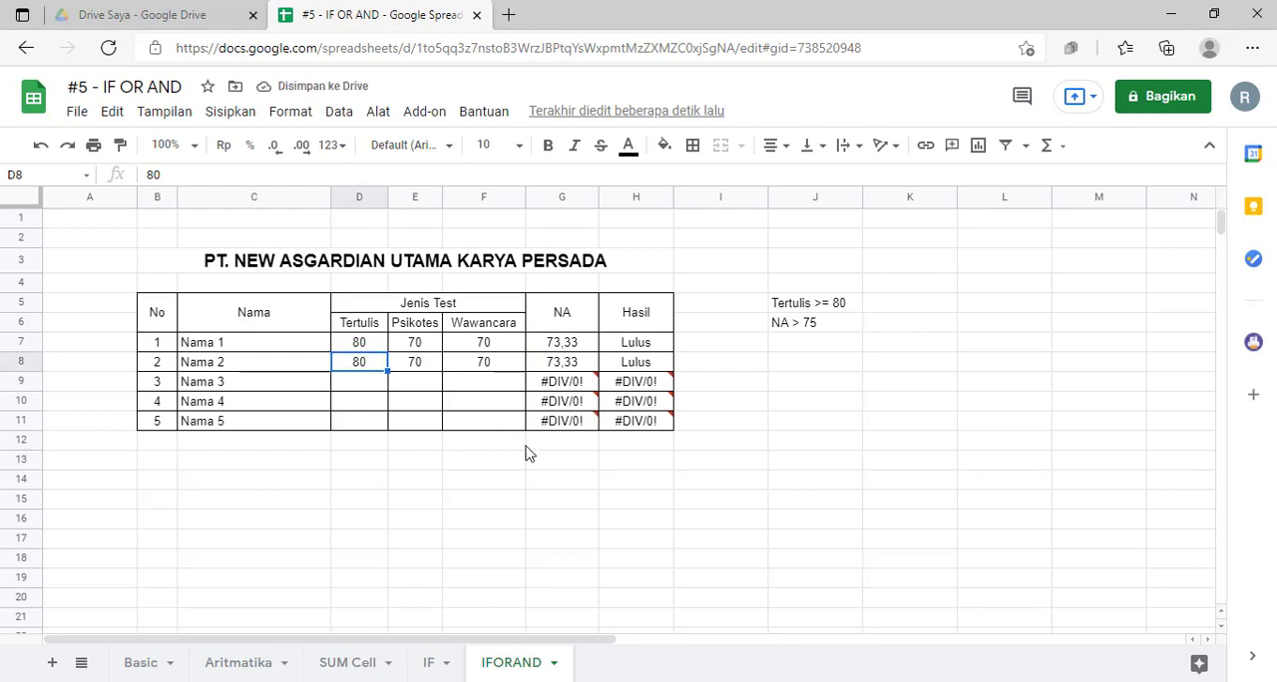
type("70")
key("Tab")
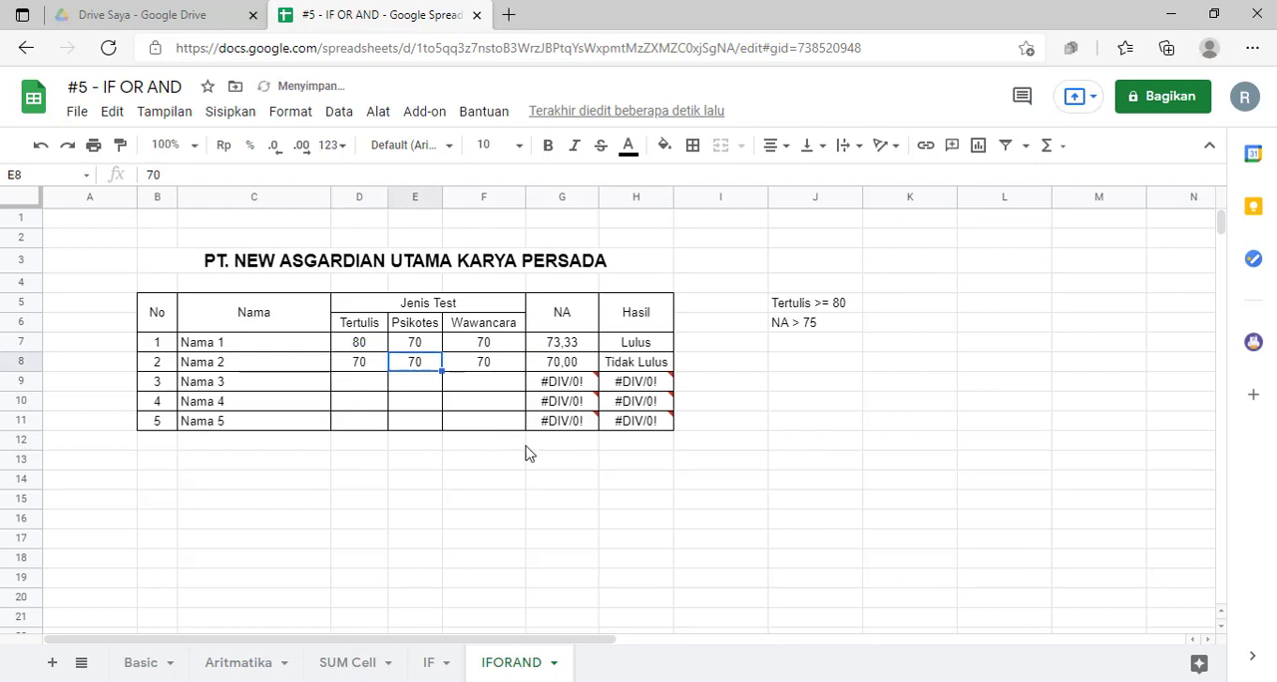
type("85")
key("Tab")
type("8")
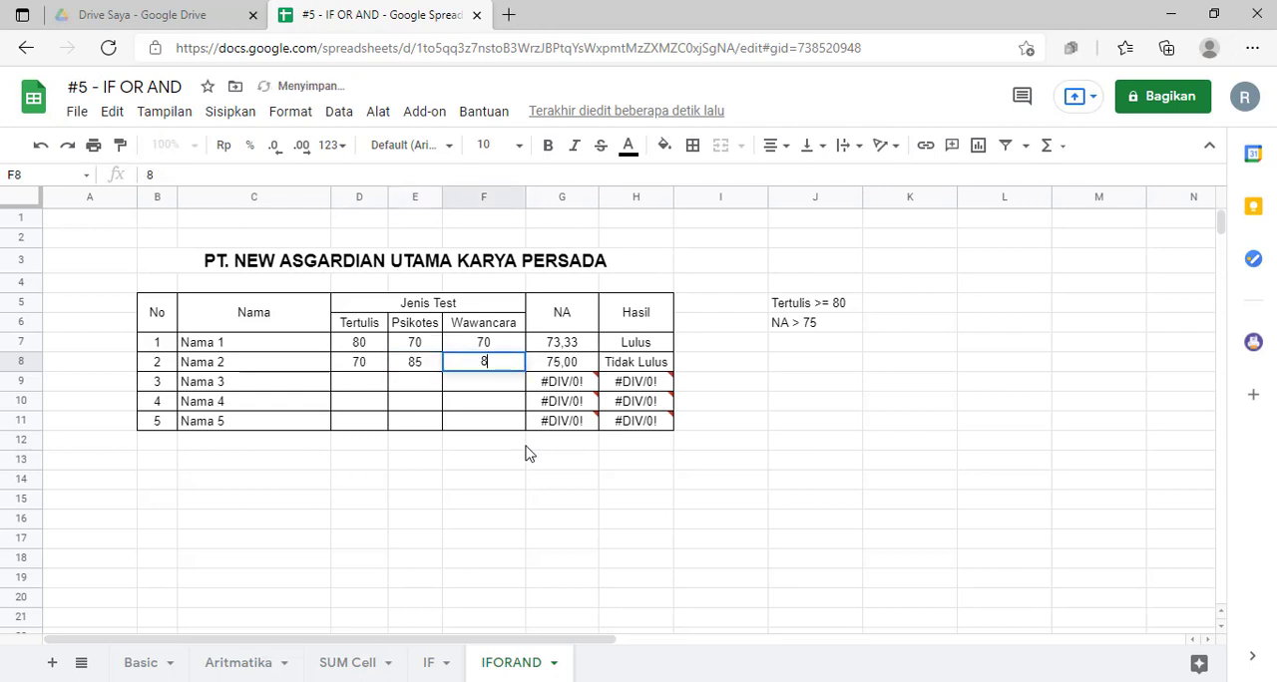
type("5")
key("Return")
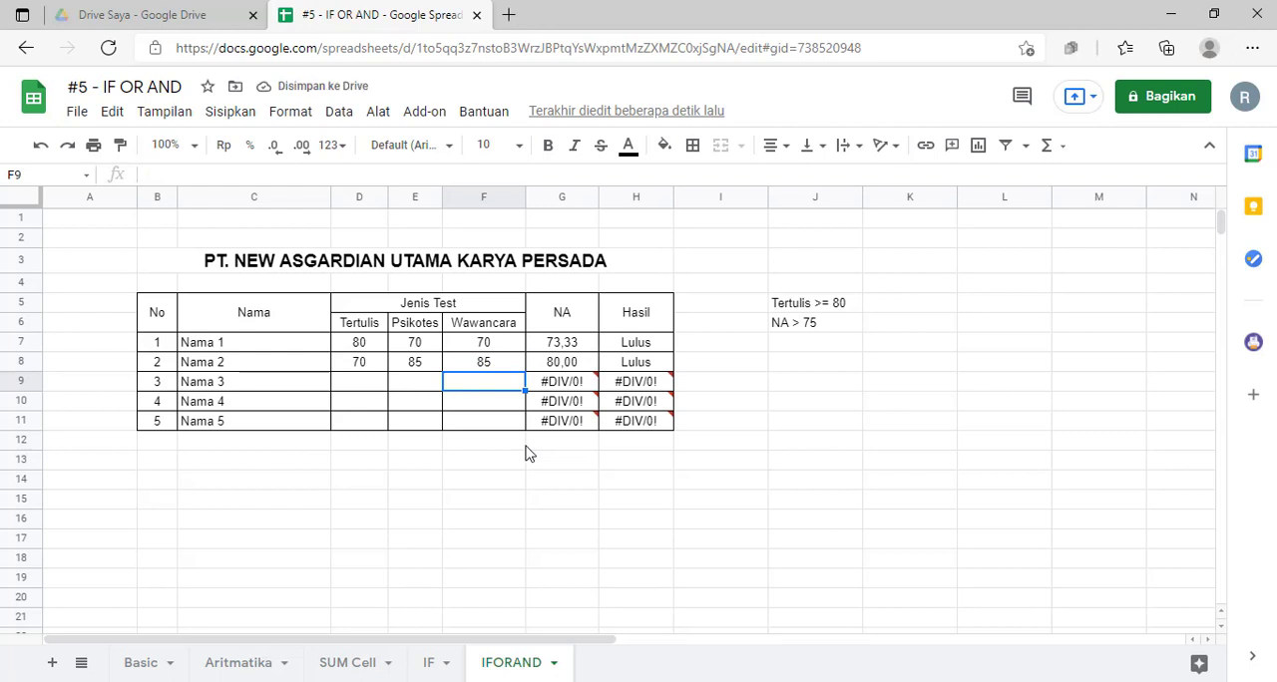
Step: Set Nama 2's Wawancara score in F8 to 80 and select Nama 1's Hasil cell H7
key("Up")
type("80")
key("Return")
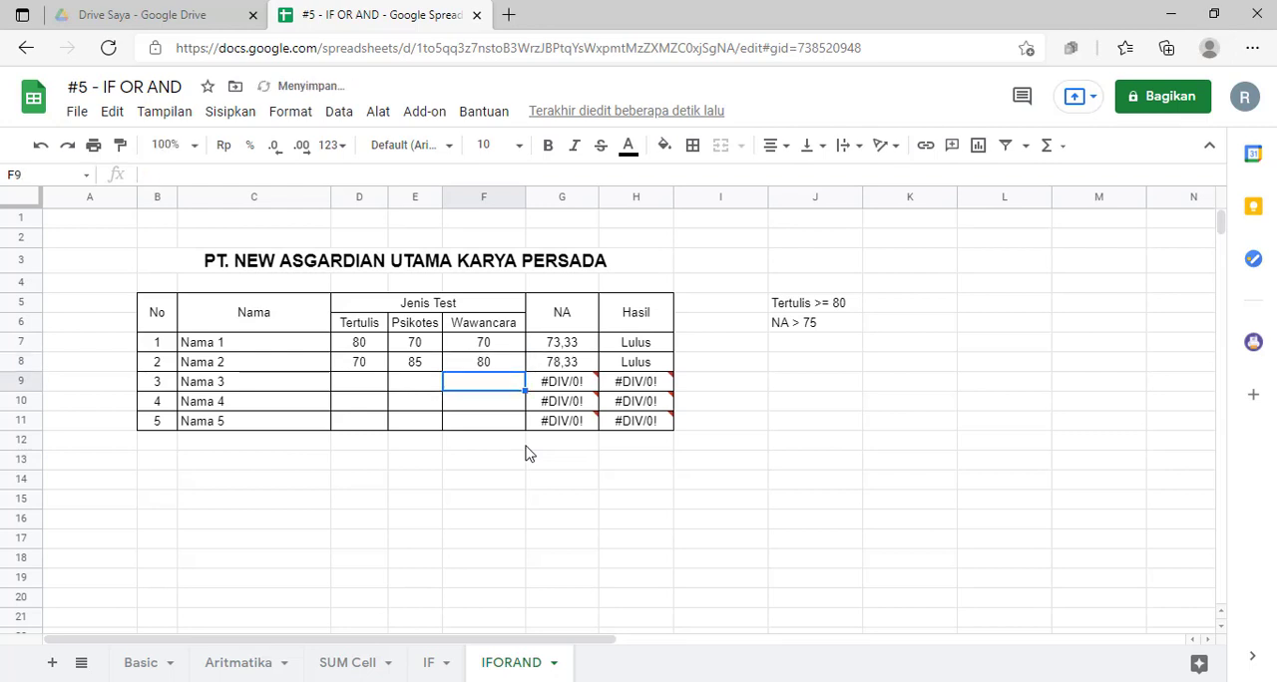
key("Up")
key("Up")
key("Right")
key("Right")
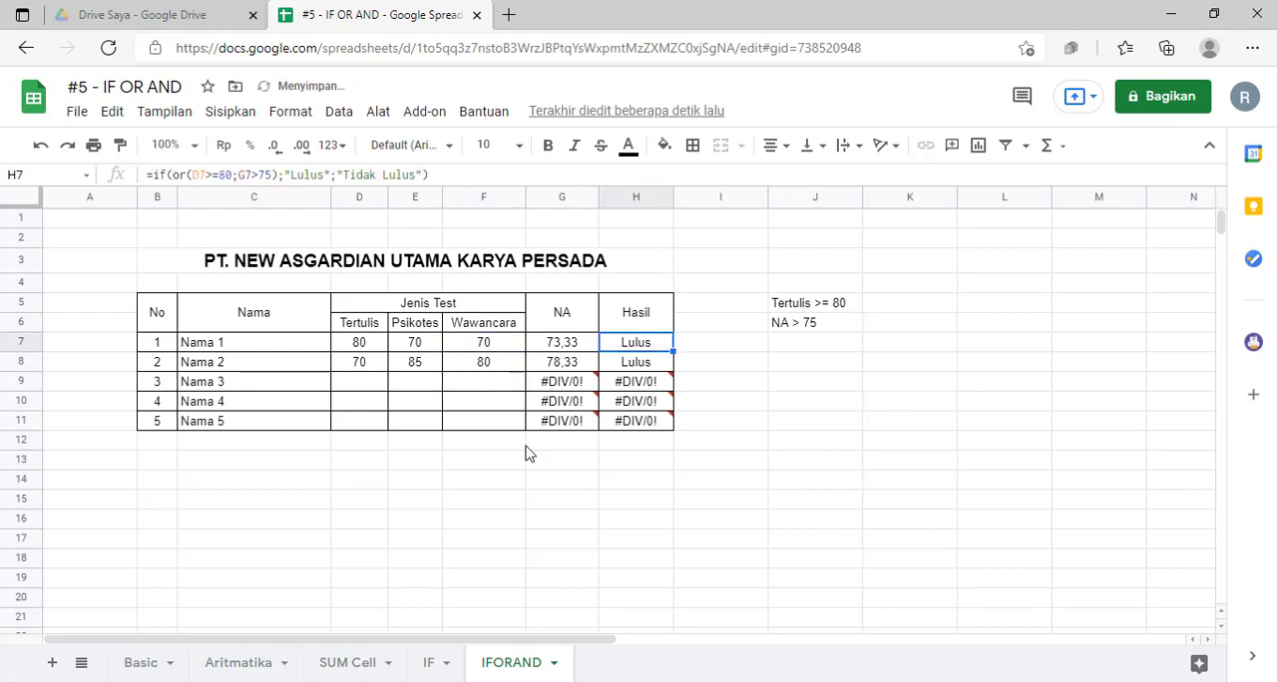
Step: Check Nama 2's Wawancara, Tertulis and NA cells in row 8, and set the Psikotes score in E8 to 80
key("Down")
key("Left")
key("Left")
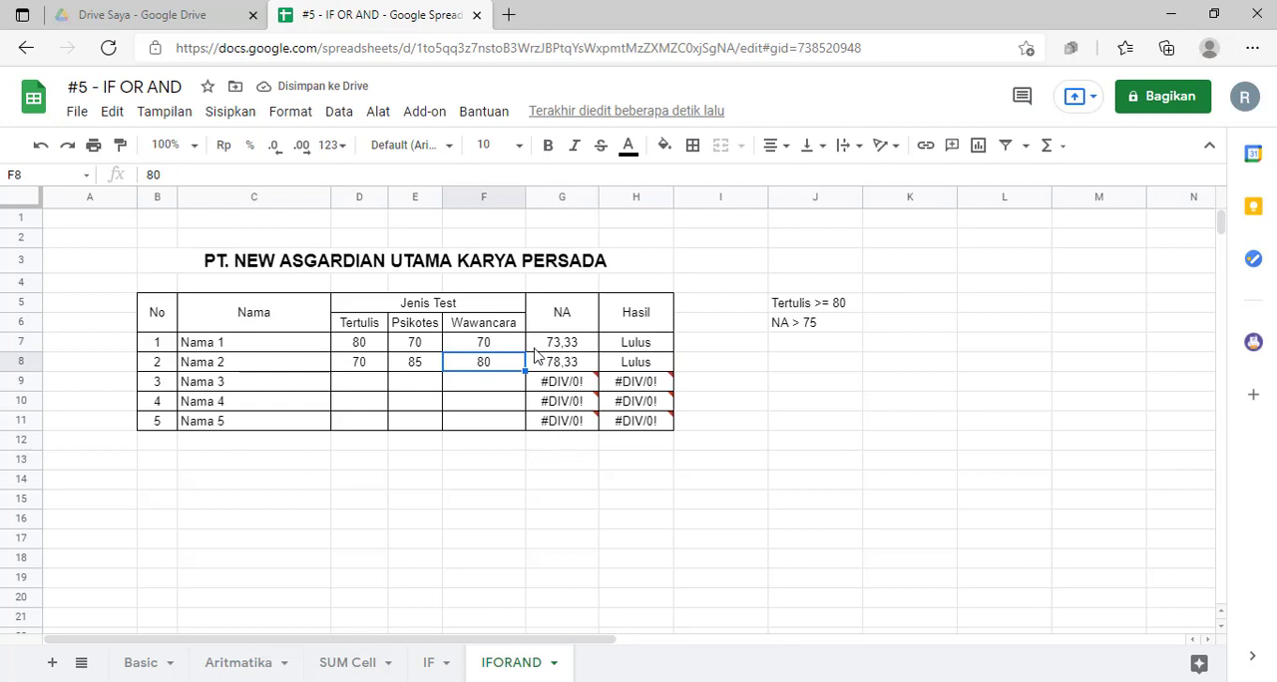
left_click(372, 367)
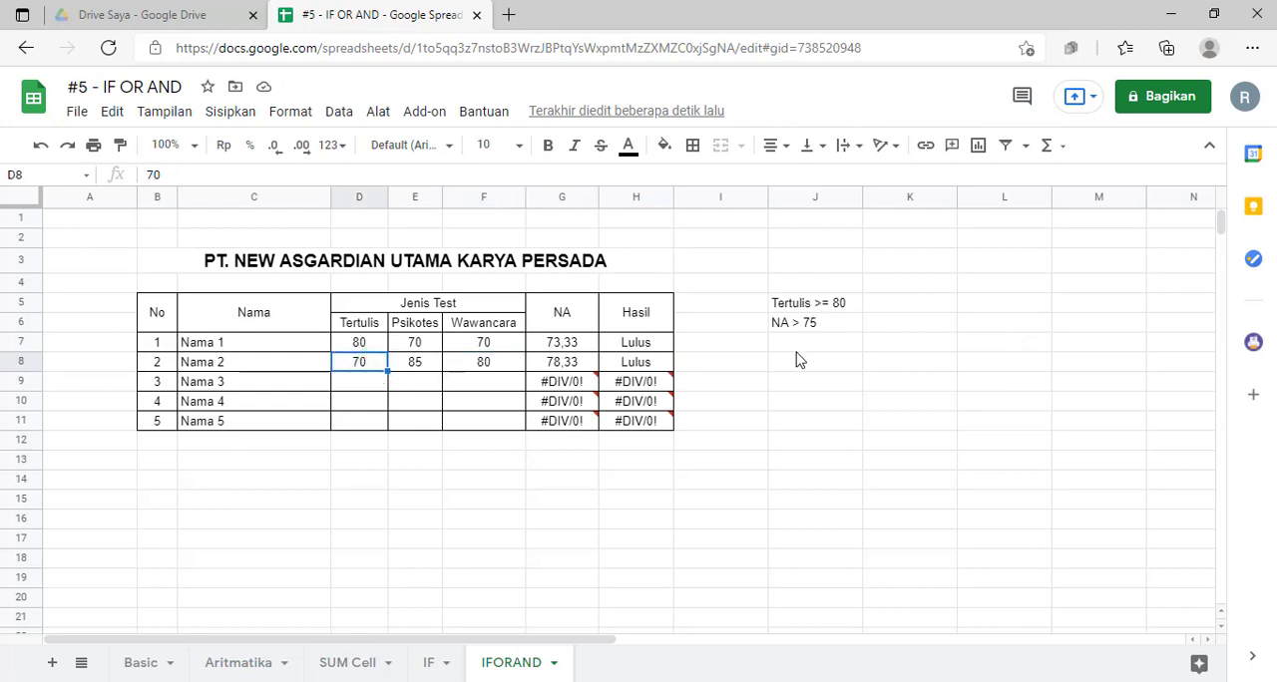
left_click(559, 366)
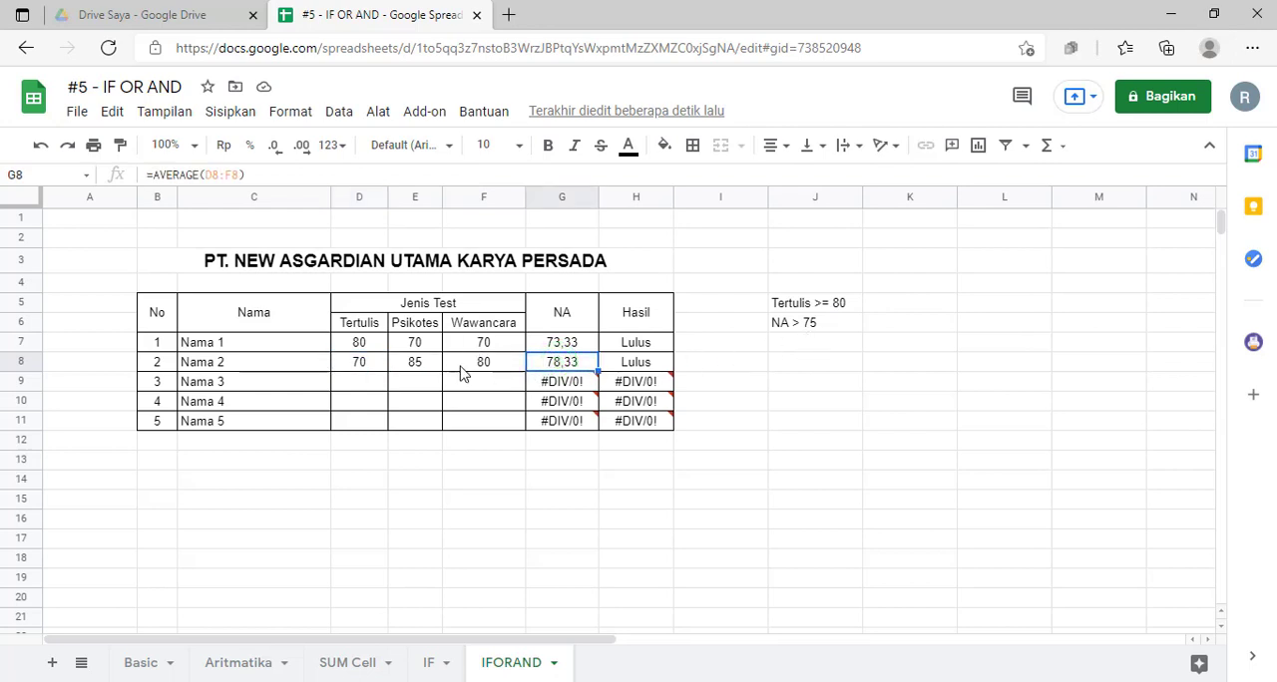
left_click(425, 363)
type("80")
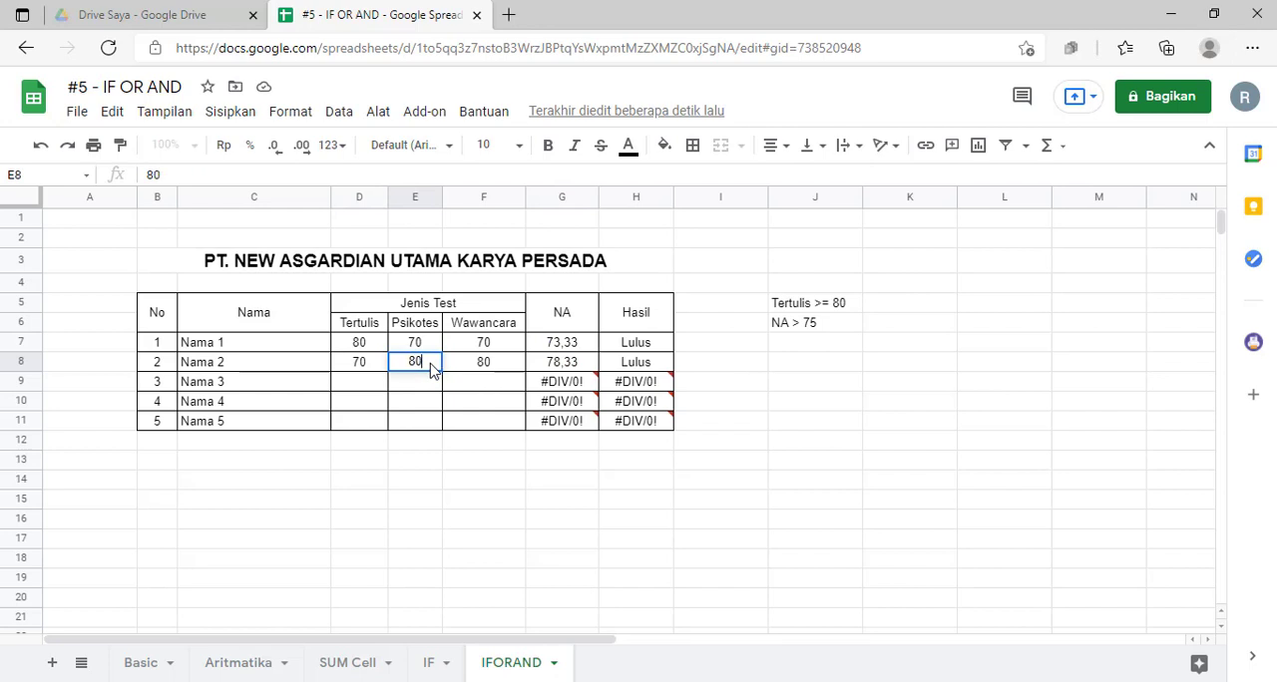
key("Return")
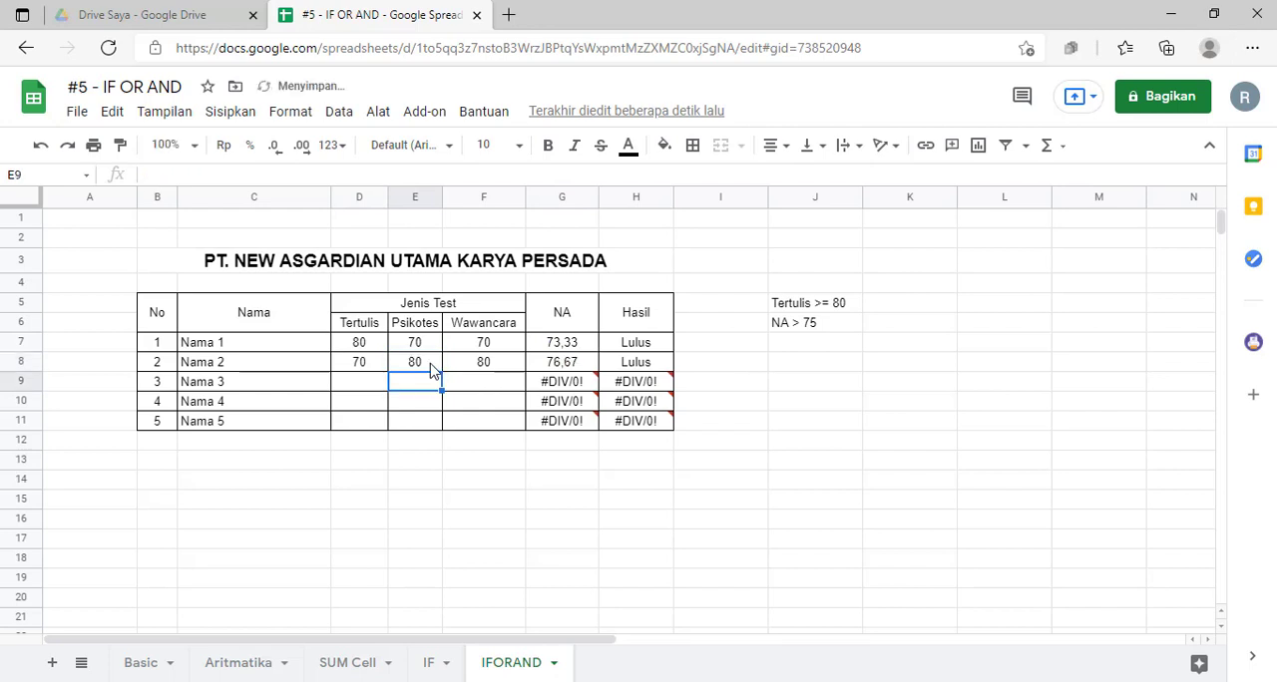
Step: Check Nama 2's NA in G8 and the Hasil formula in H8 against the listed pass criteria
left_click(554, 364)
left_click(651, 365)
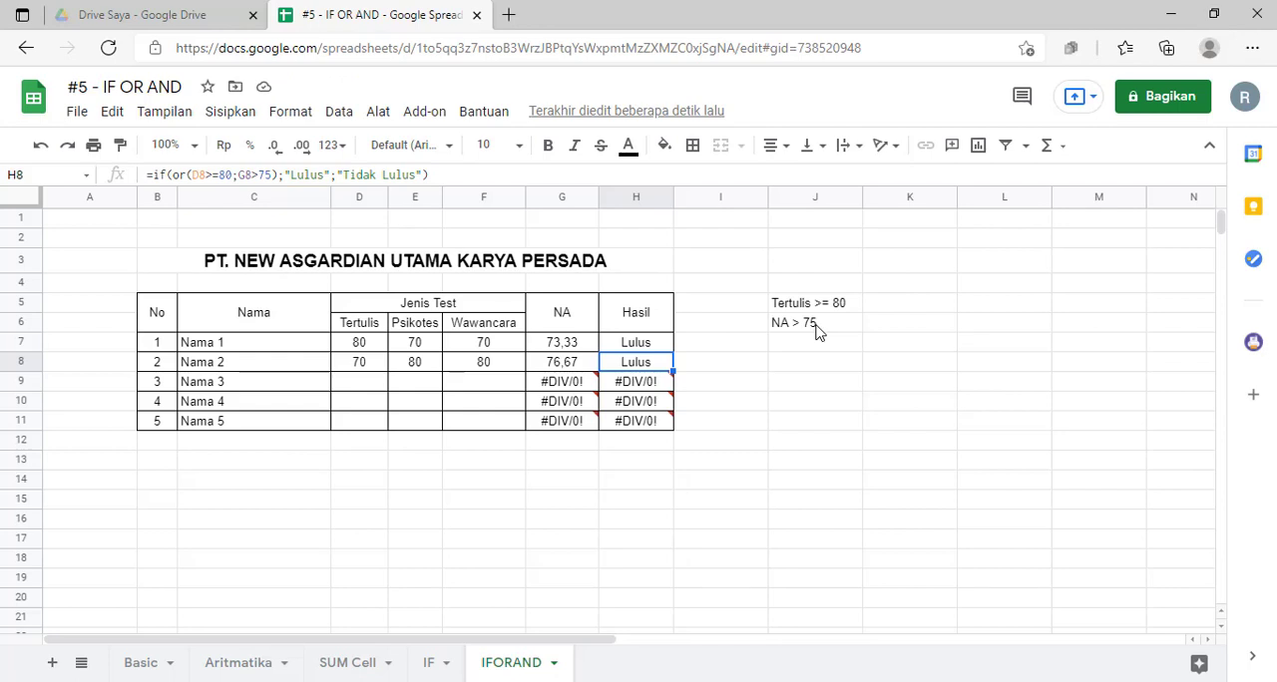
left_click(746, 420)
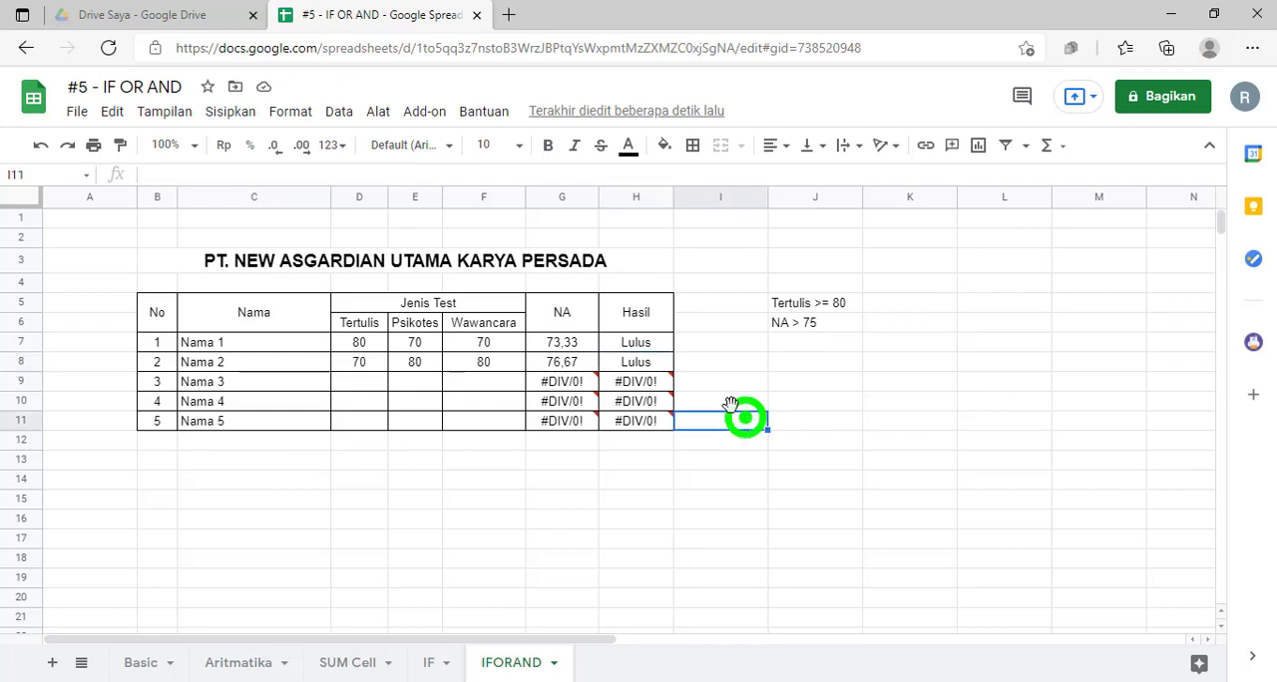
left_click(506, 473)
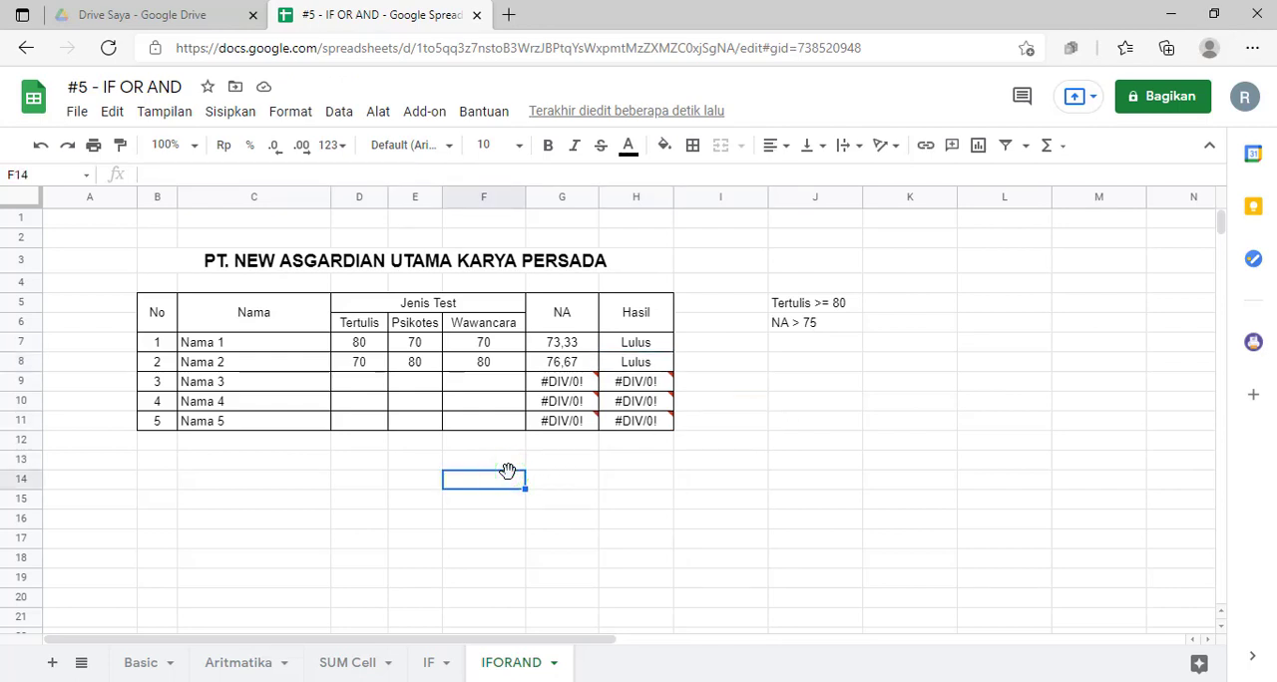